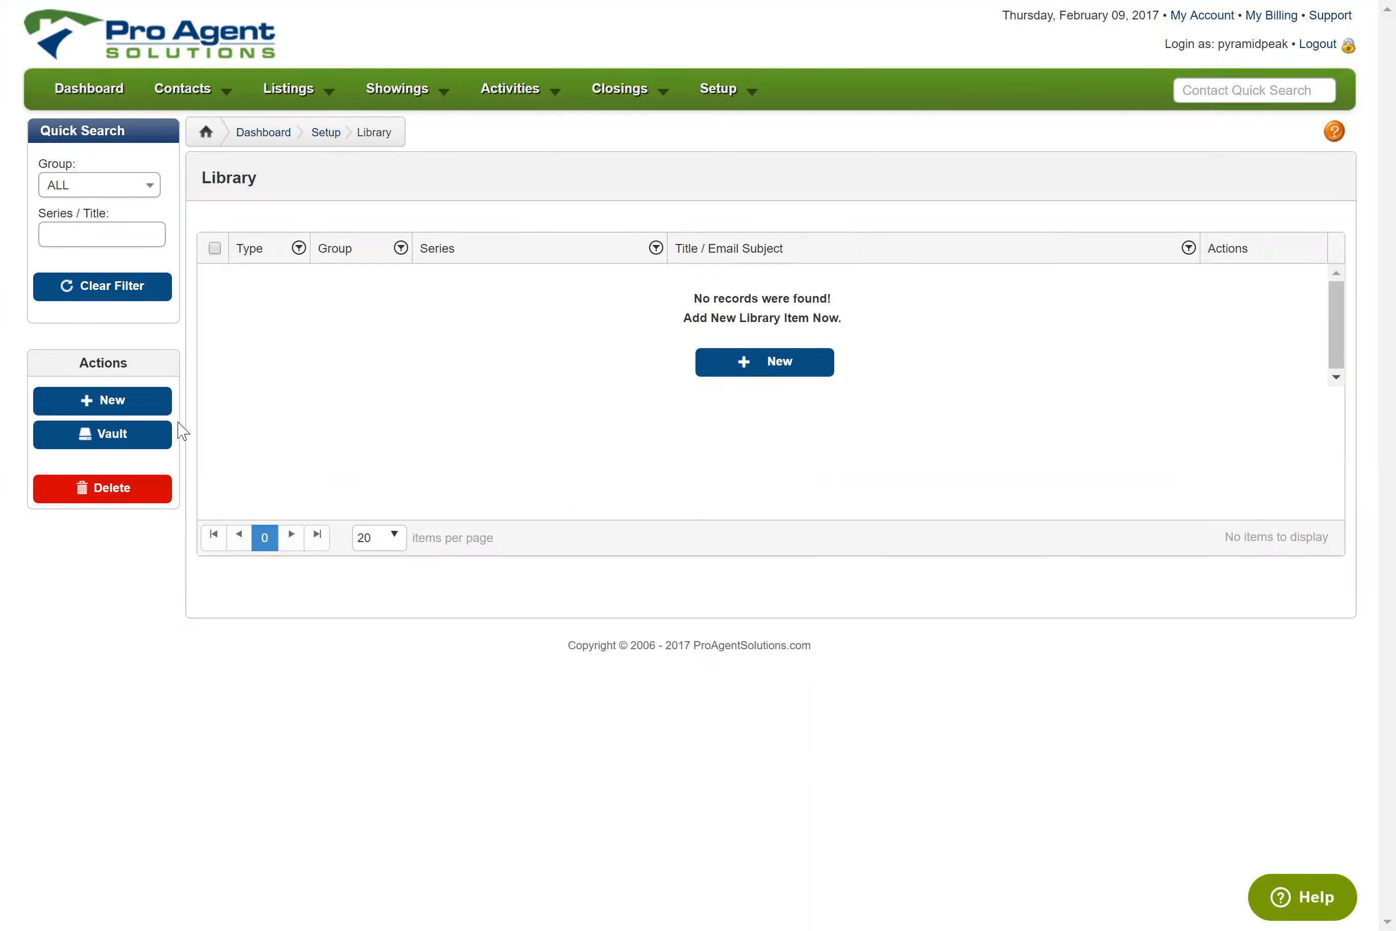
# Open the library vault and search its series and titles for "general"
pyautogui.click(137, 442)
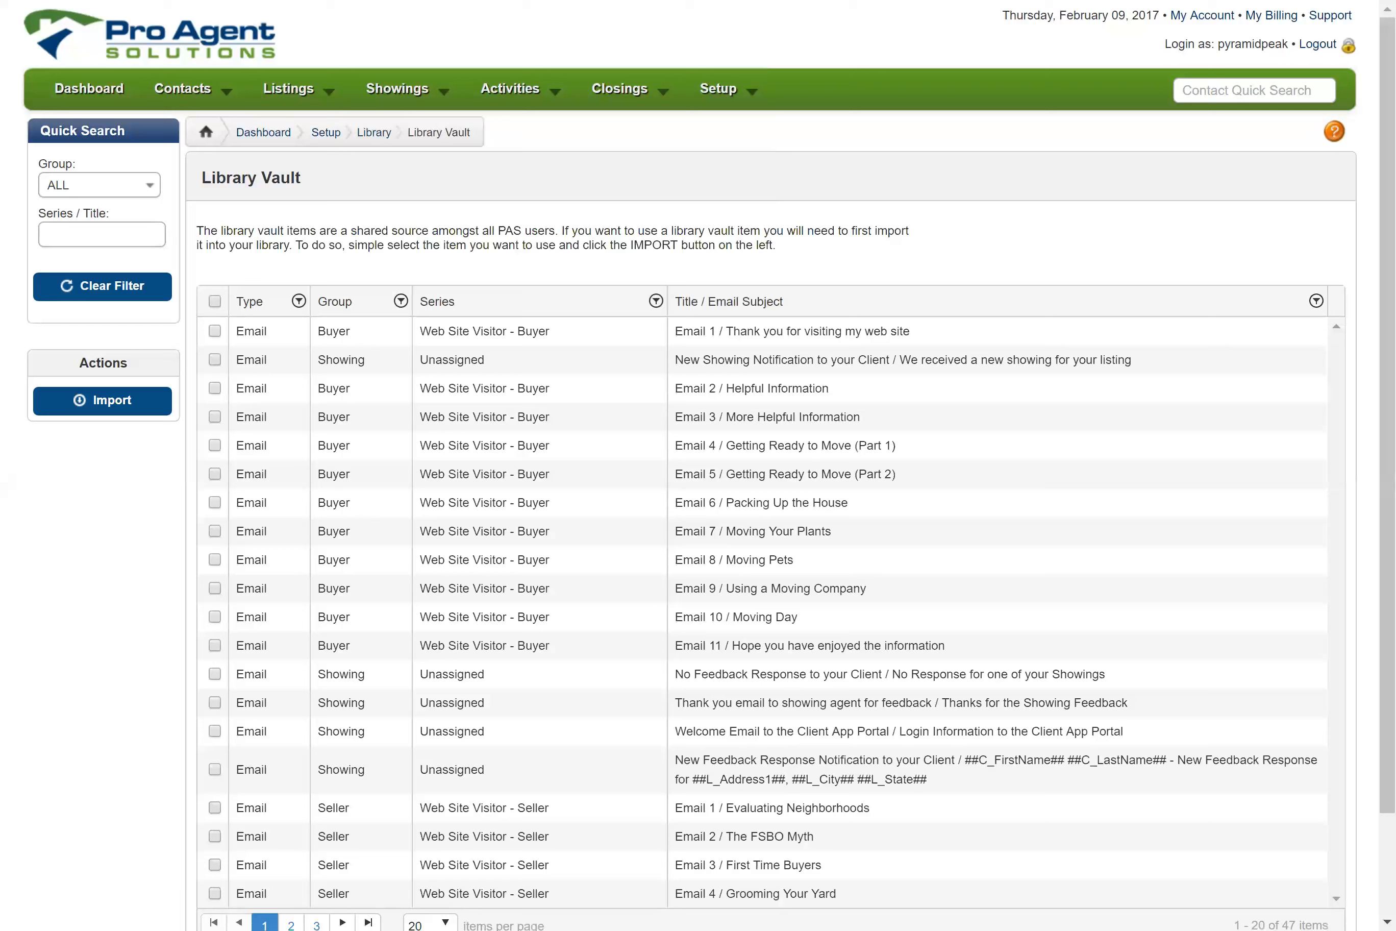
pyautogui.write('geera')
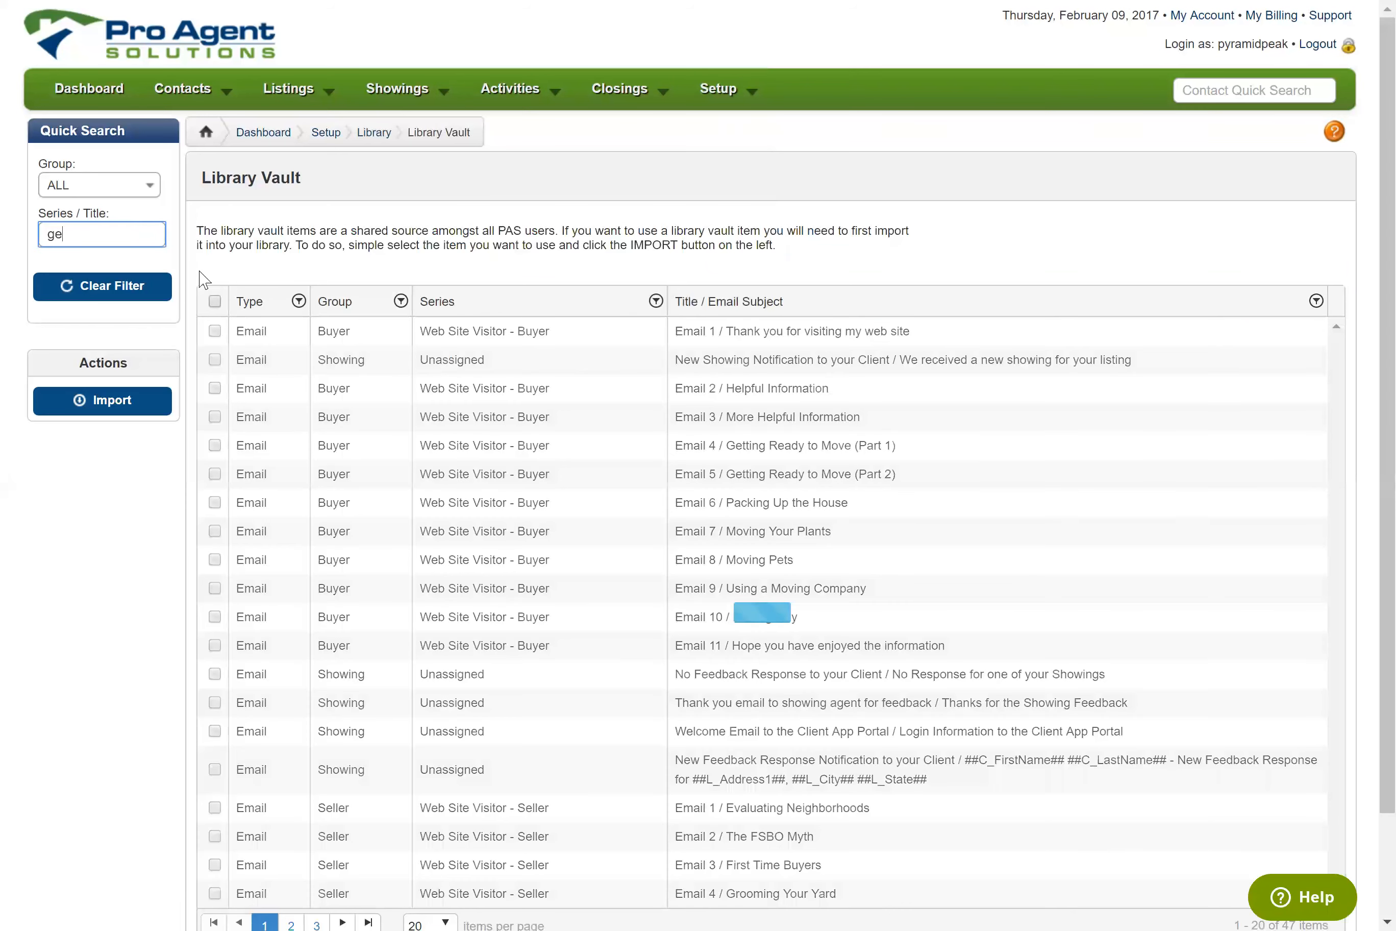
pyautogui.press('BackSpace')
pyautogui.press('BackSpace')
pyautogui.press('BackSpace')
pyautogui.write('neral')
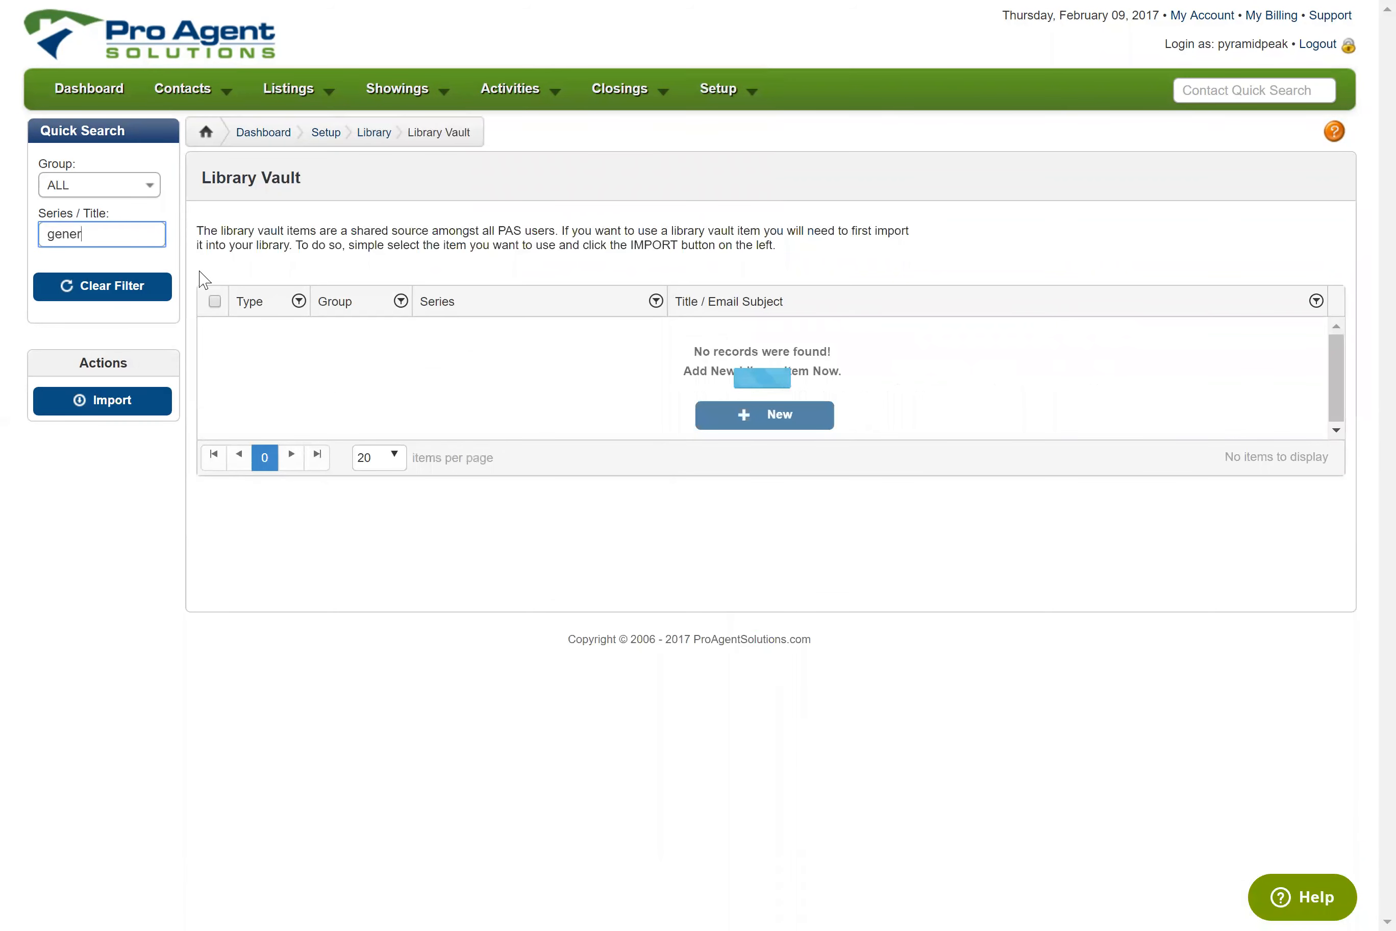
# Import the General Responsive Mailer Template from the vault into the library
pyautogui.click(215, 331)
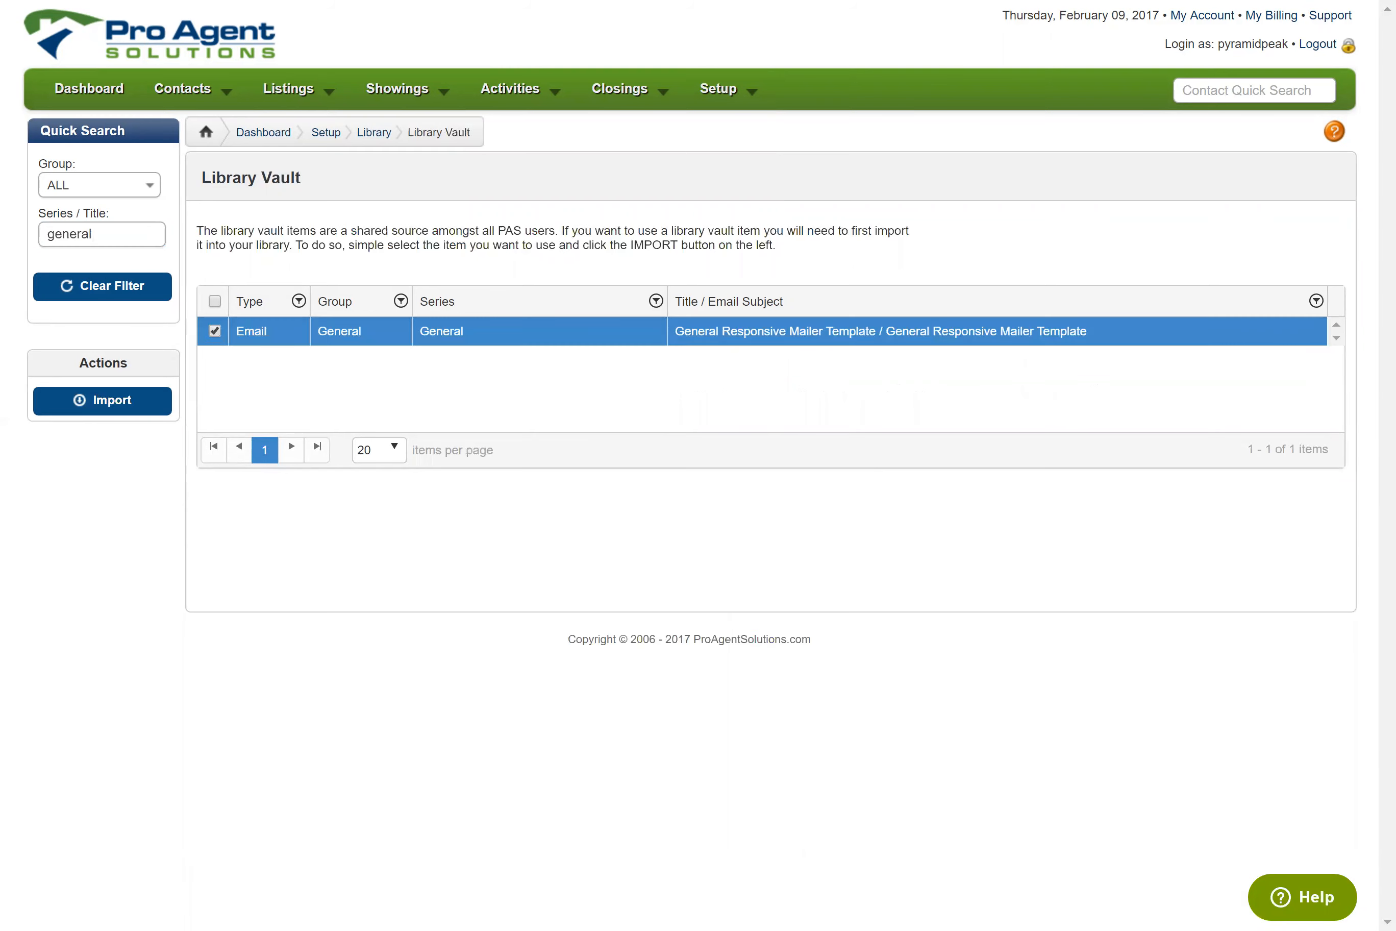
pyautogui.click(108, 402)
pyautogui.click(1272, 27)
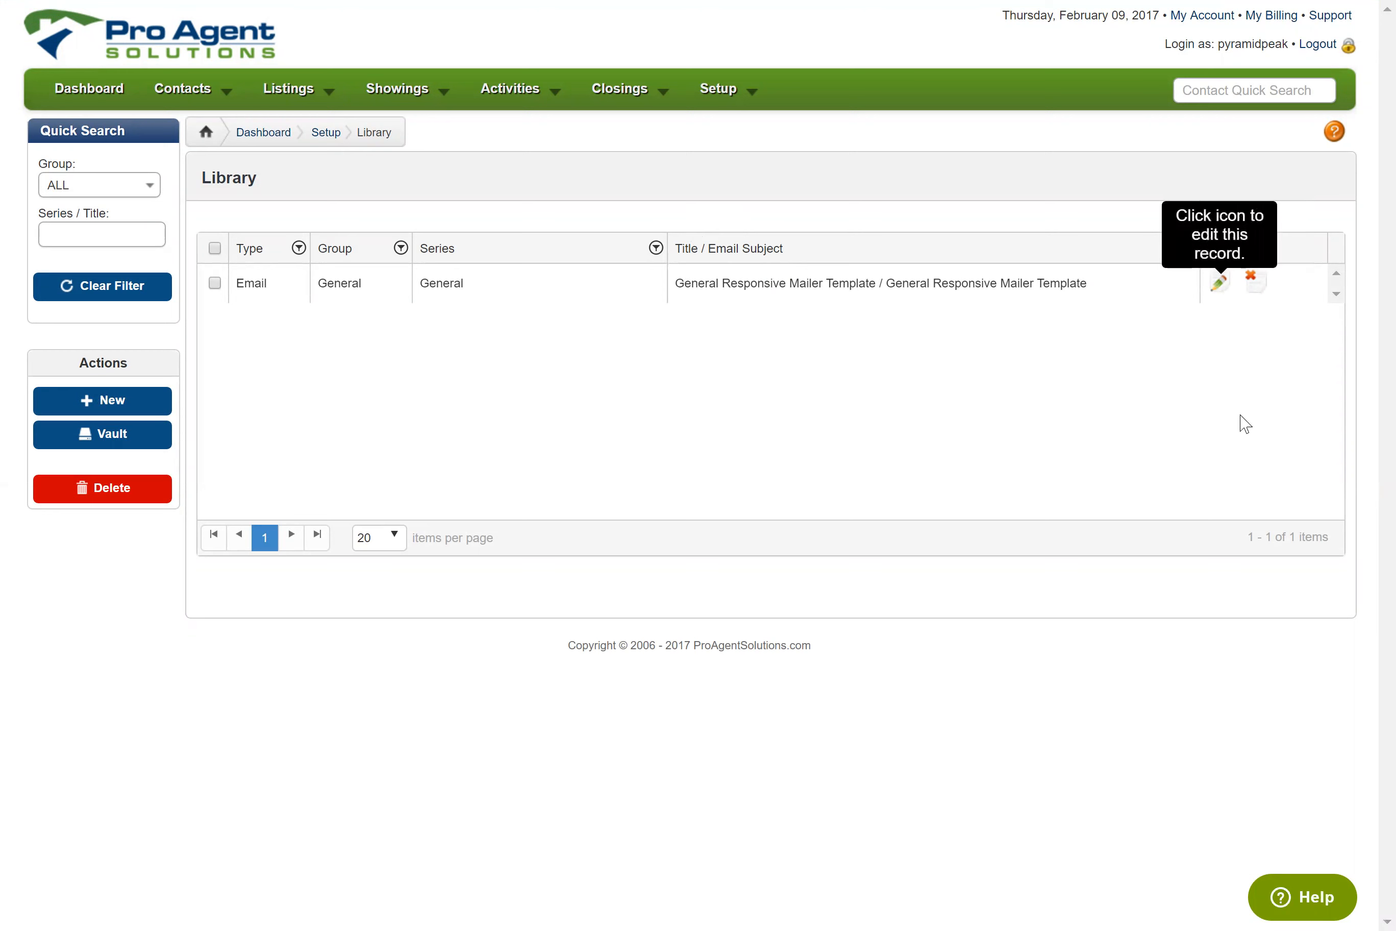
# Open the imported General Responsive Mailer Template for editing and look over its layout
pyautogui.click(1217, 282)
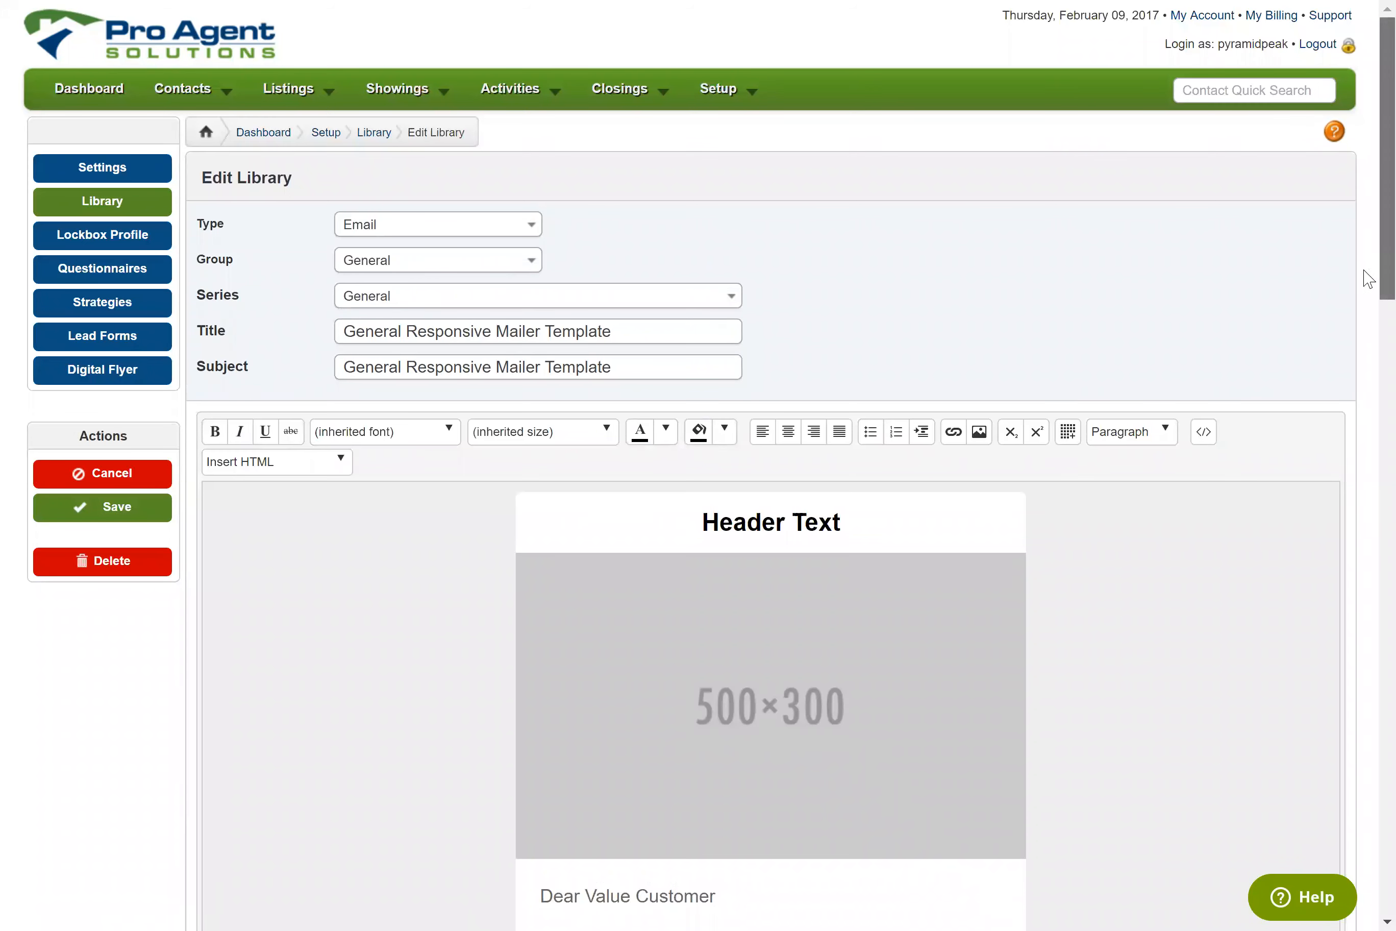
pyautogui.scroll(-3, 1369, 279)
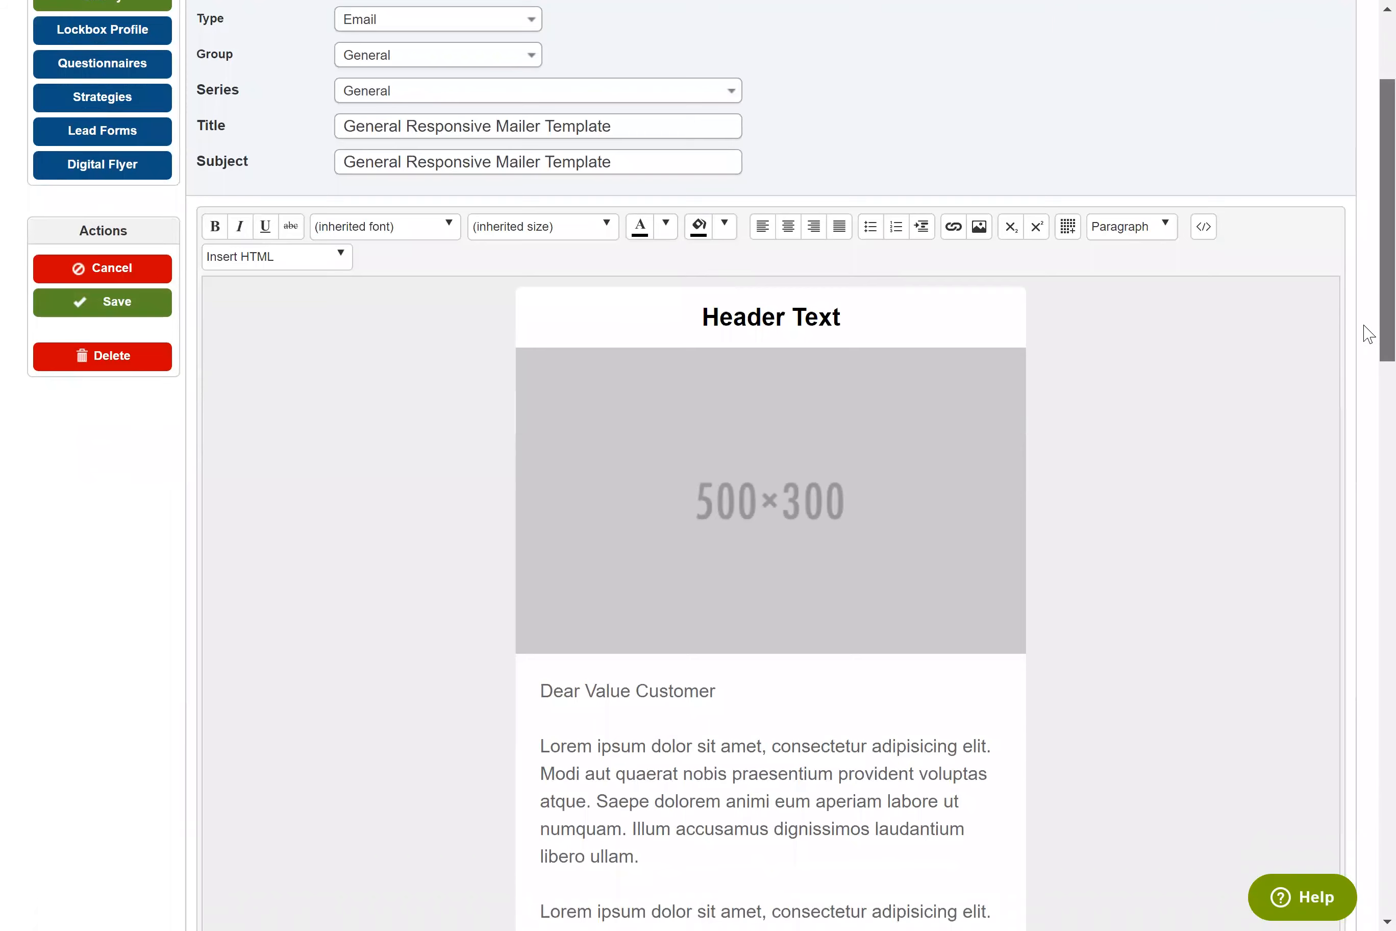
pyautogui.scroll(-1, 1369, 327)
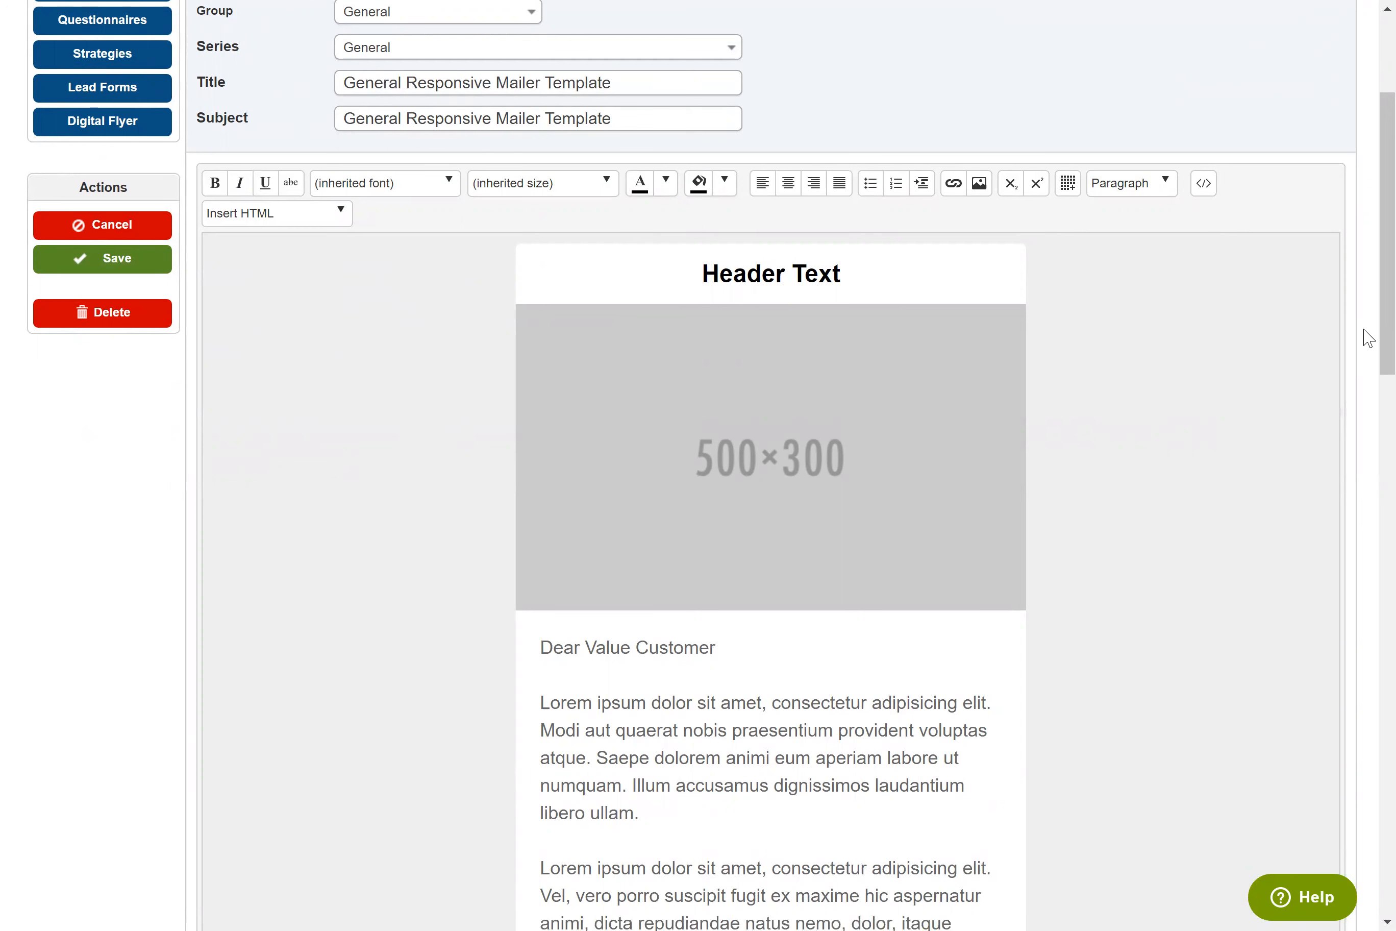
pyautogui.scroll(4, 1363, 337)
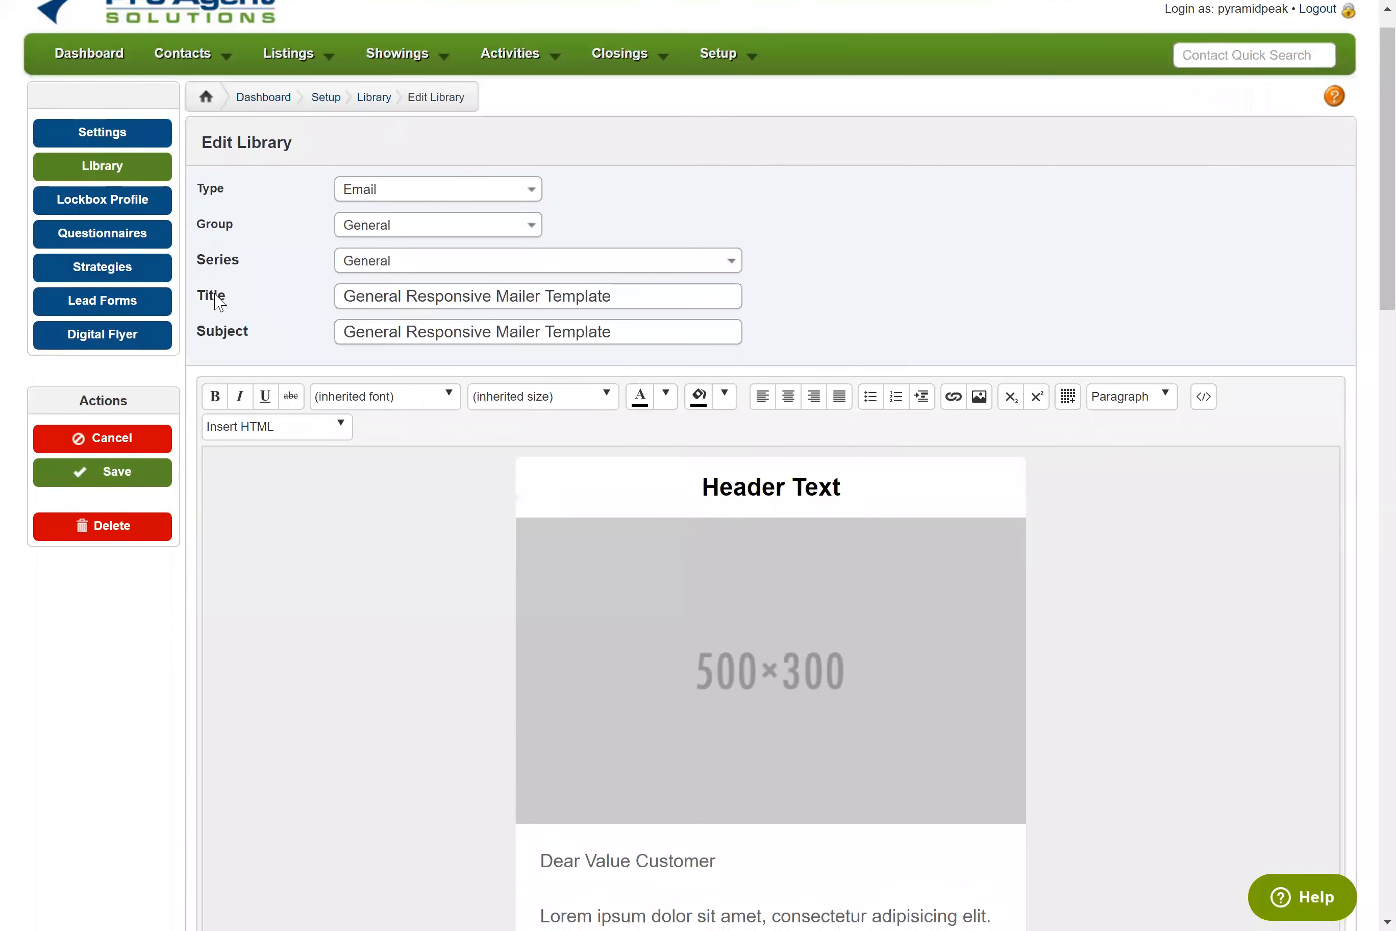
# Set both the template's title and its email subject to "Open House"
pyautogui.tripleClick(601, 302)
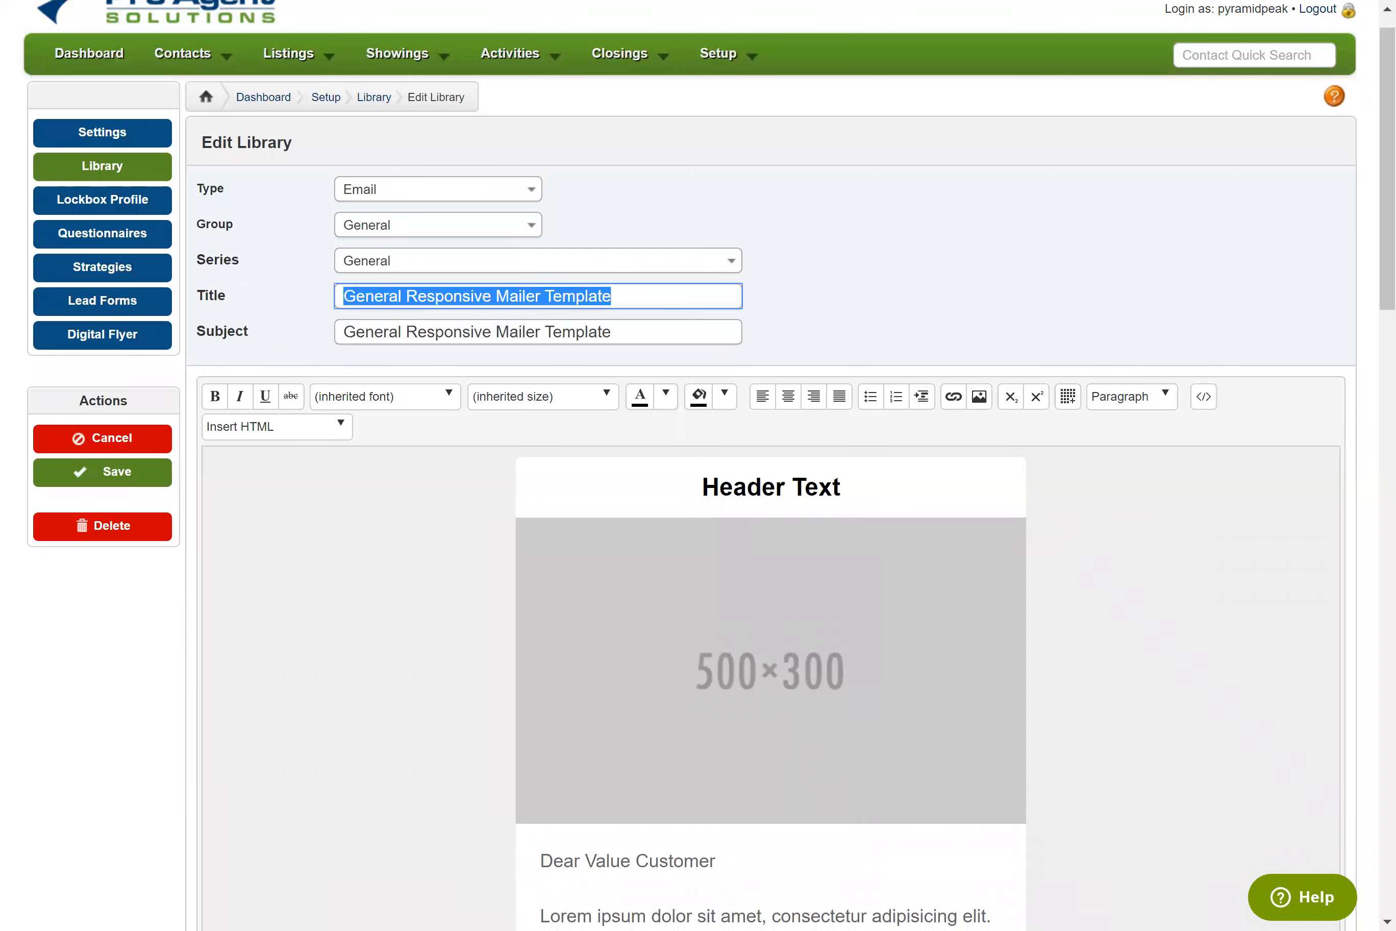
pyautogui.write('Open')
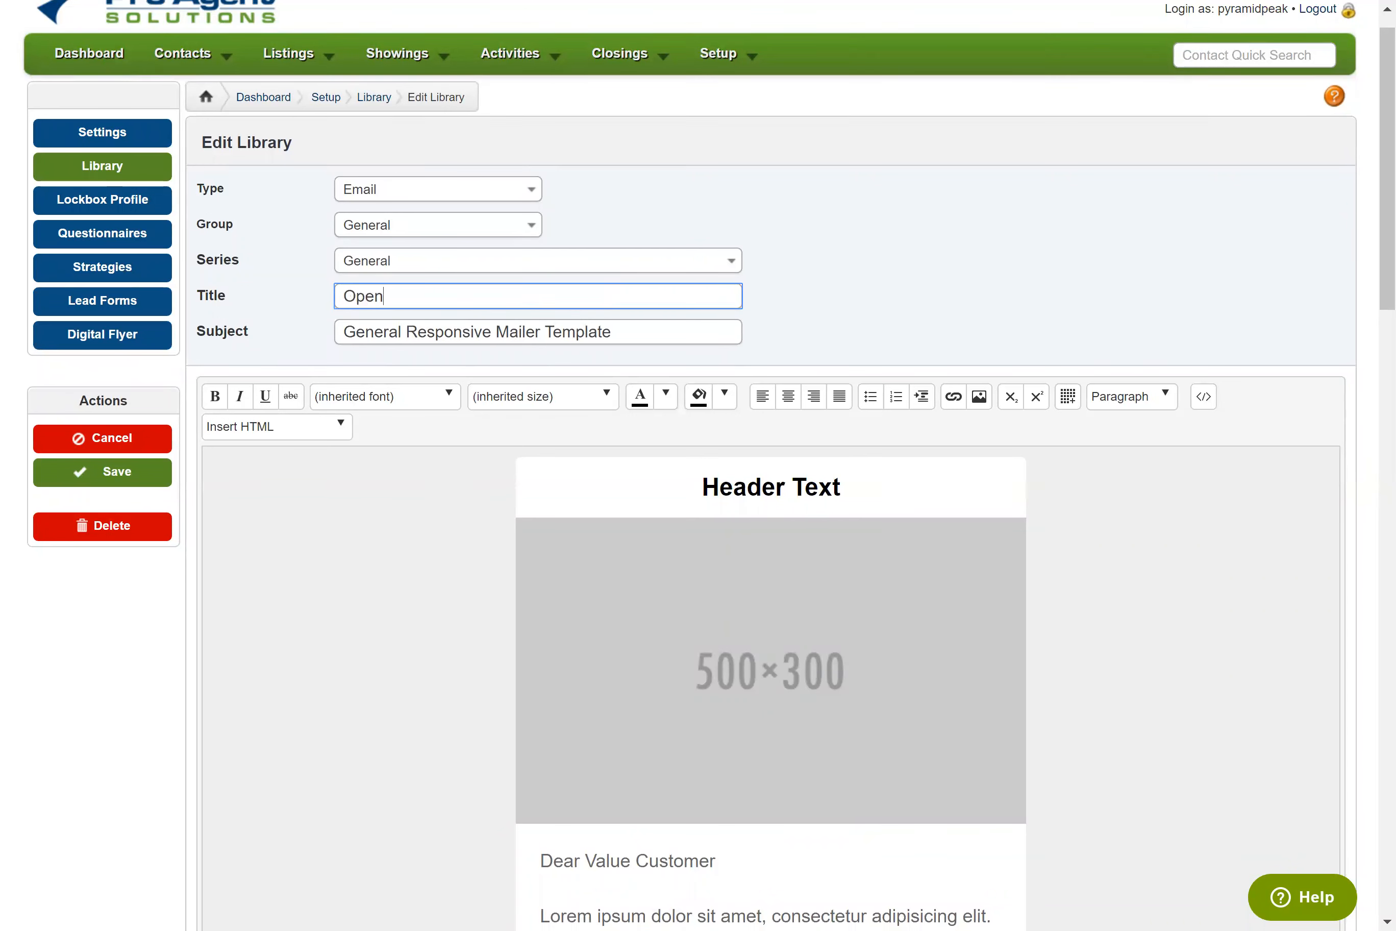
pyautogui.write(' House')
pyautogui.click(220, 337)
pyautogui.write('Open Hous')
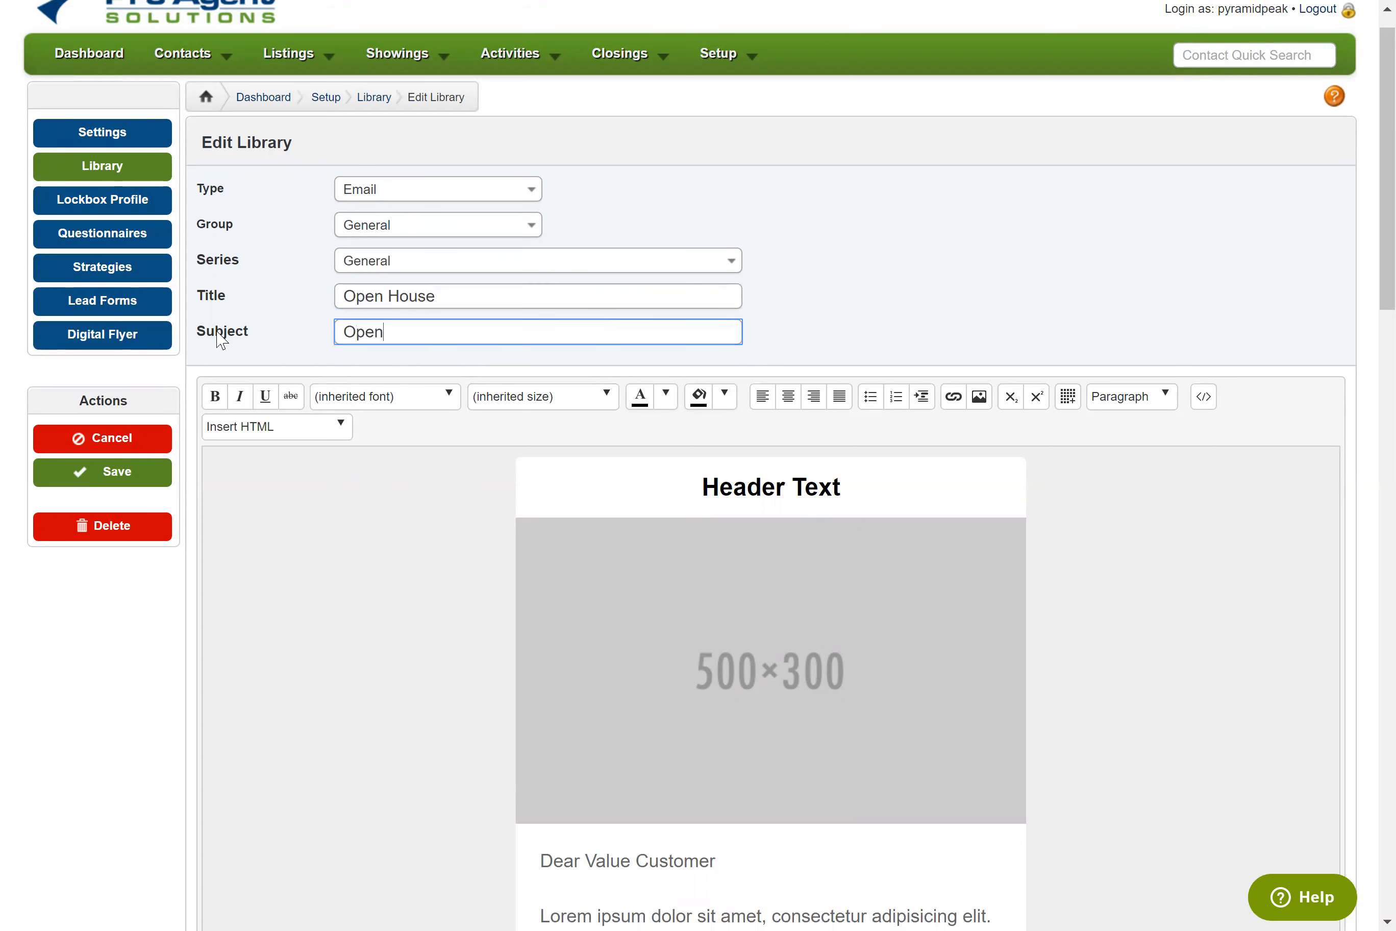
pyautogui.write('e')
# Replace the "Header Text" heading in the email body with "We have an Open House!"
pyautogui.scroll(-1, 1368, 319)
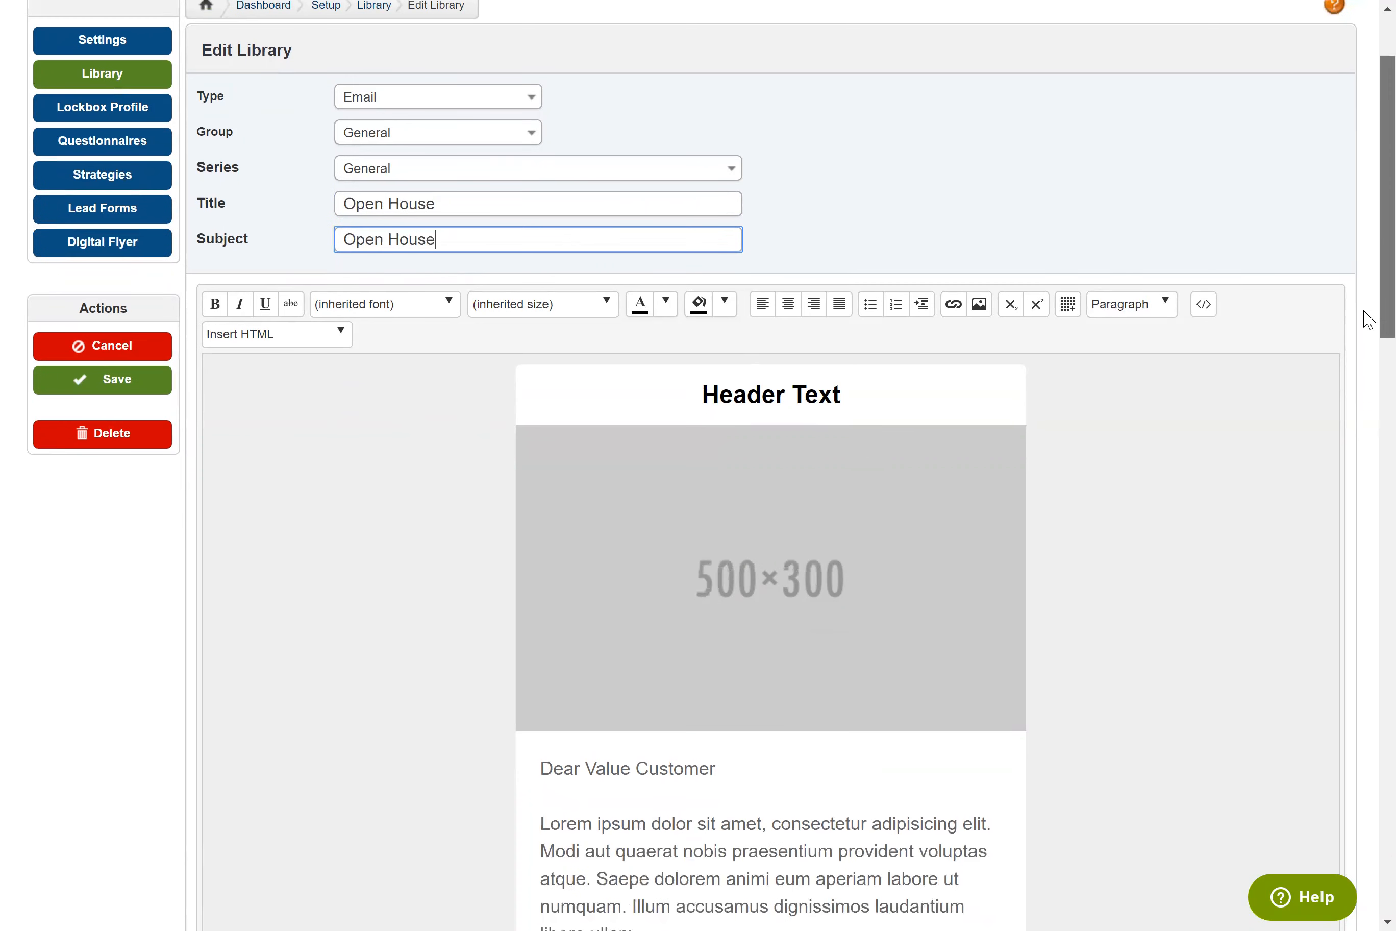
pyautogui.moveTo(1364, 311); pyautogui.dragTo(1364, 322)
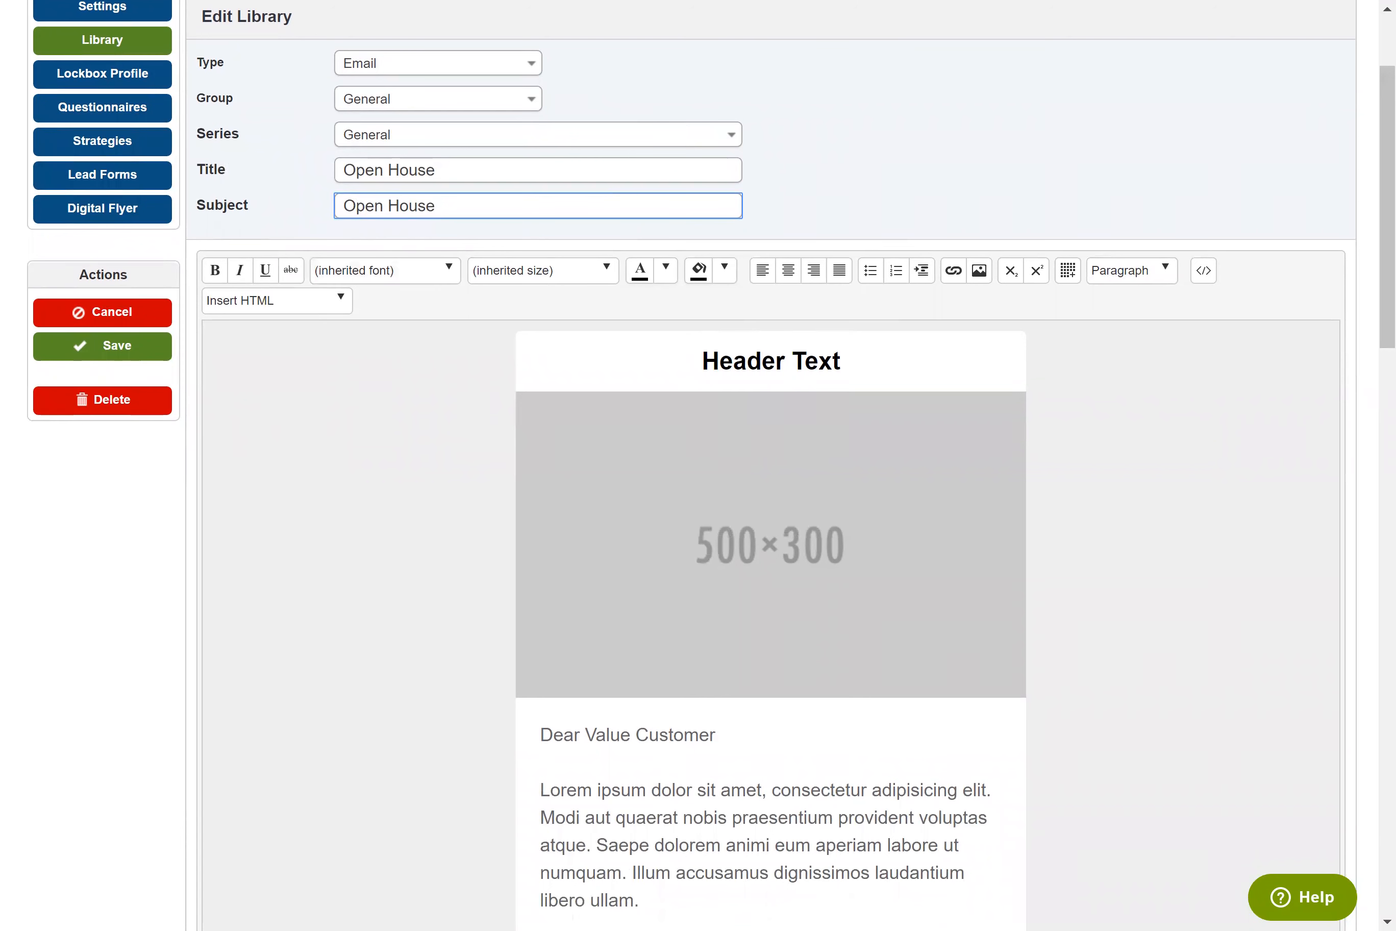
pyautogui.click(720, 361)
pyautogui.moveTo(1379, 327); pyautogui.dragTo(1379, 338)
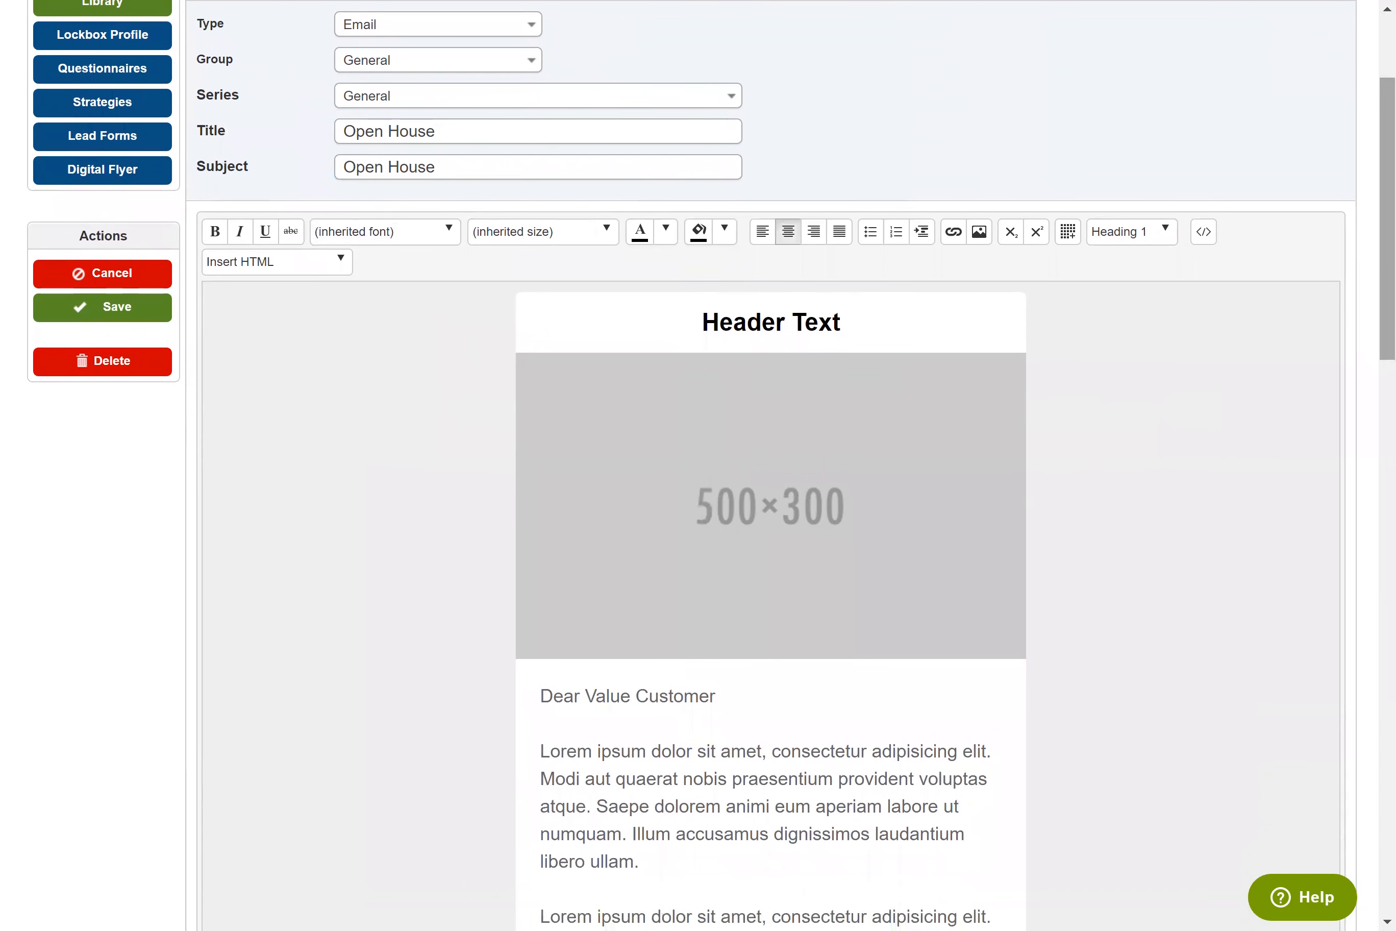
pyautogui.moveTo(841, 323); pyautogui.dragTo(701, 323)
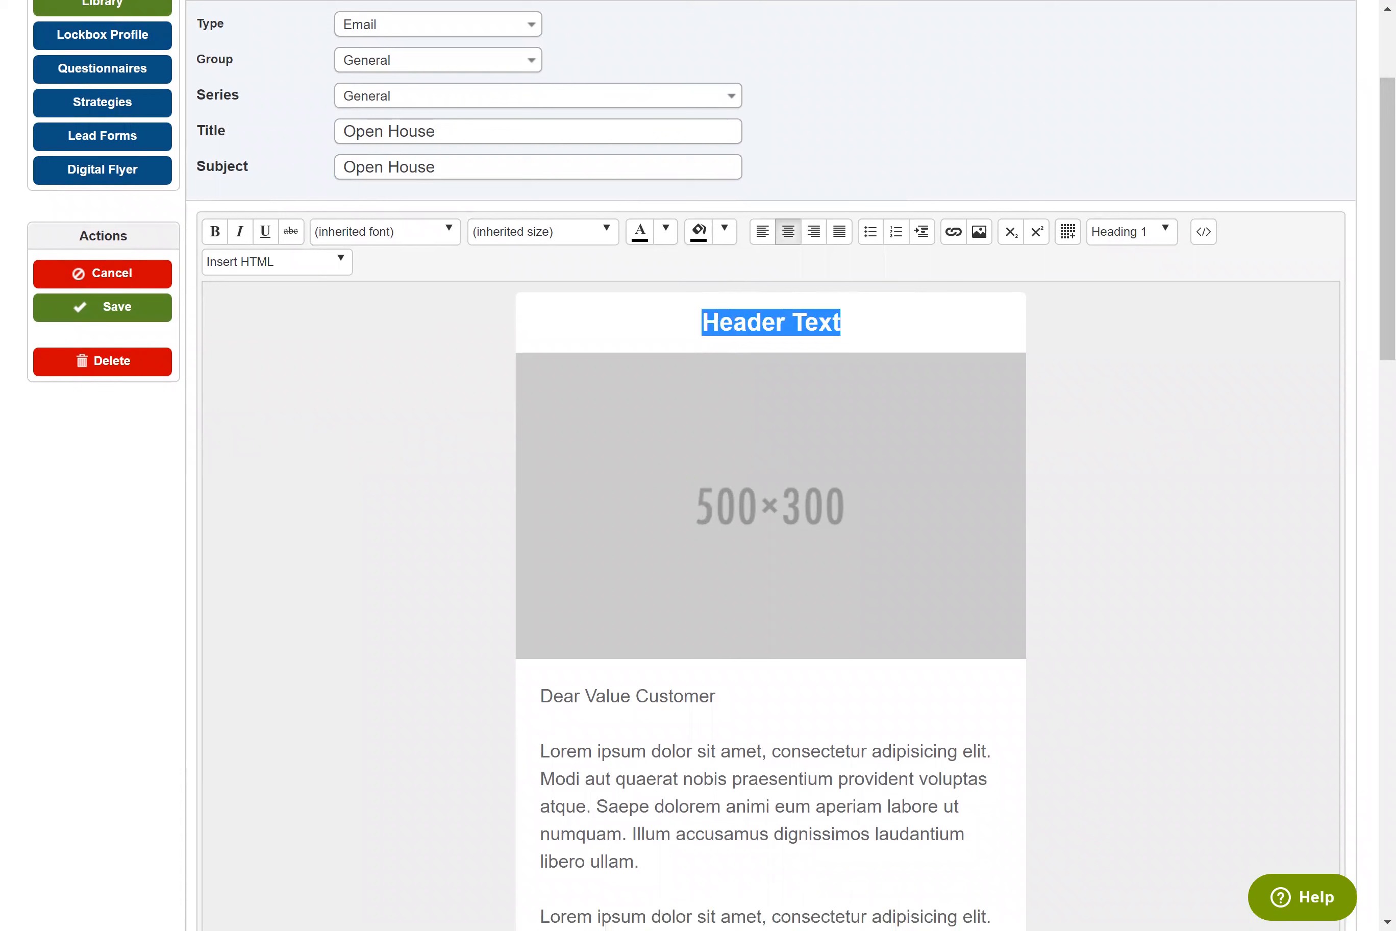
pyautogui.write('We hav')
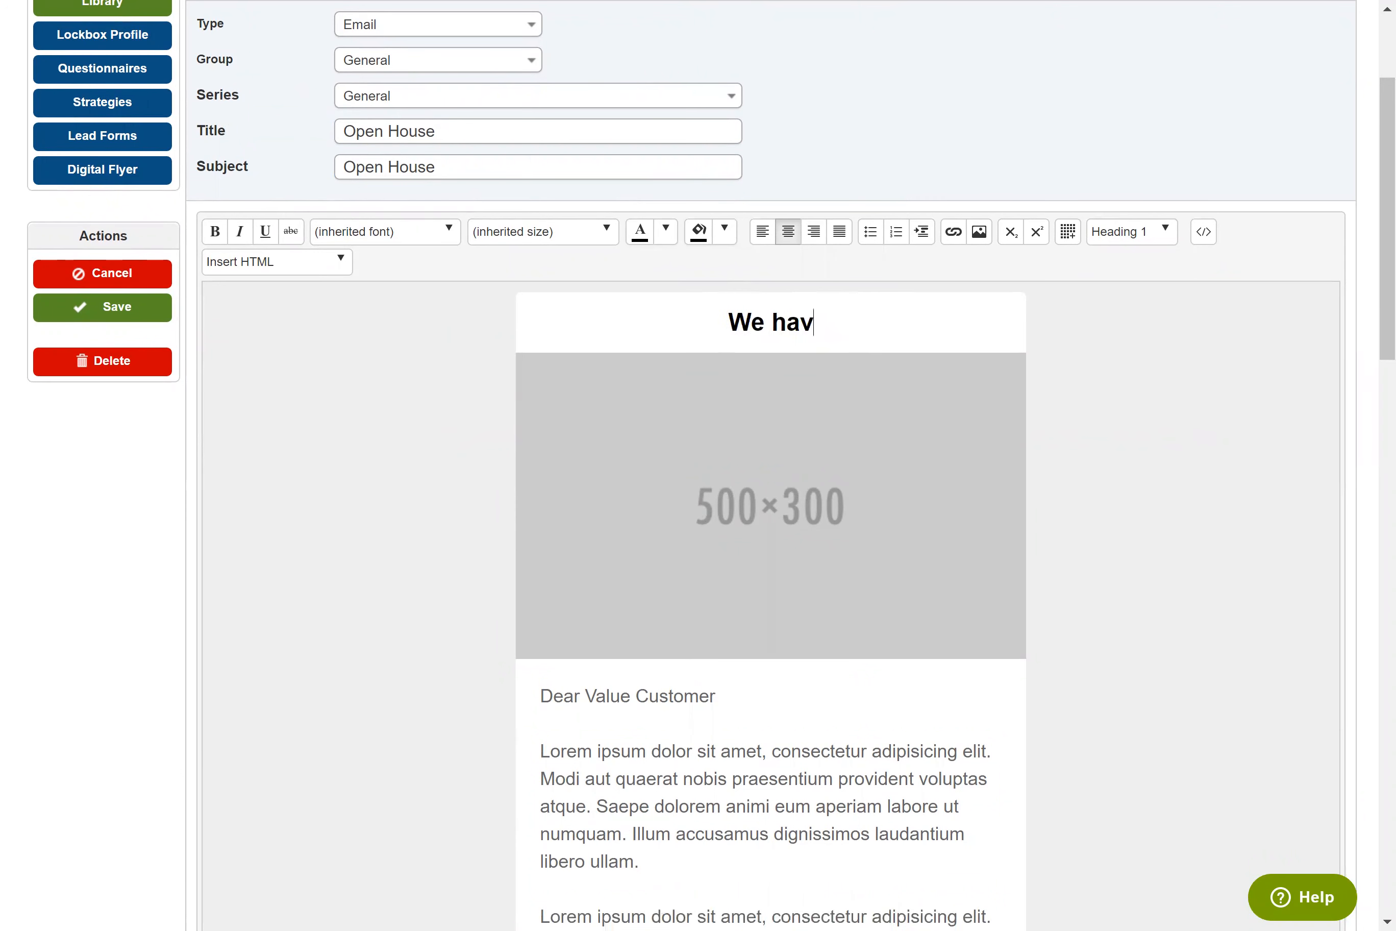
pyautogui.write('e an Open ')
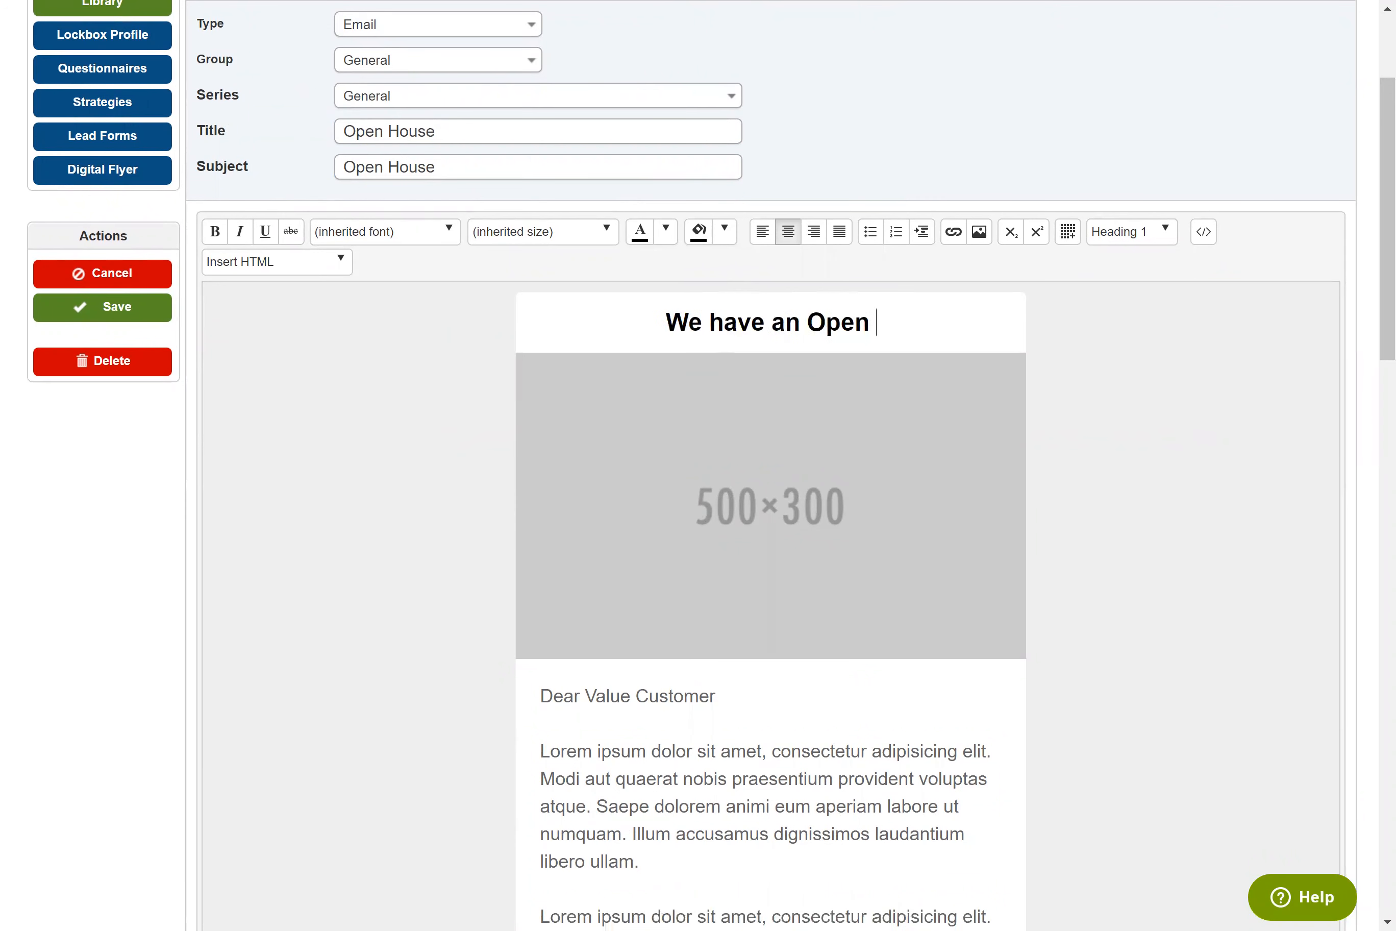
pyautogui.write('House!')
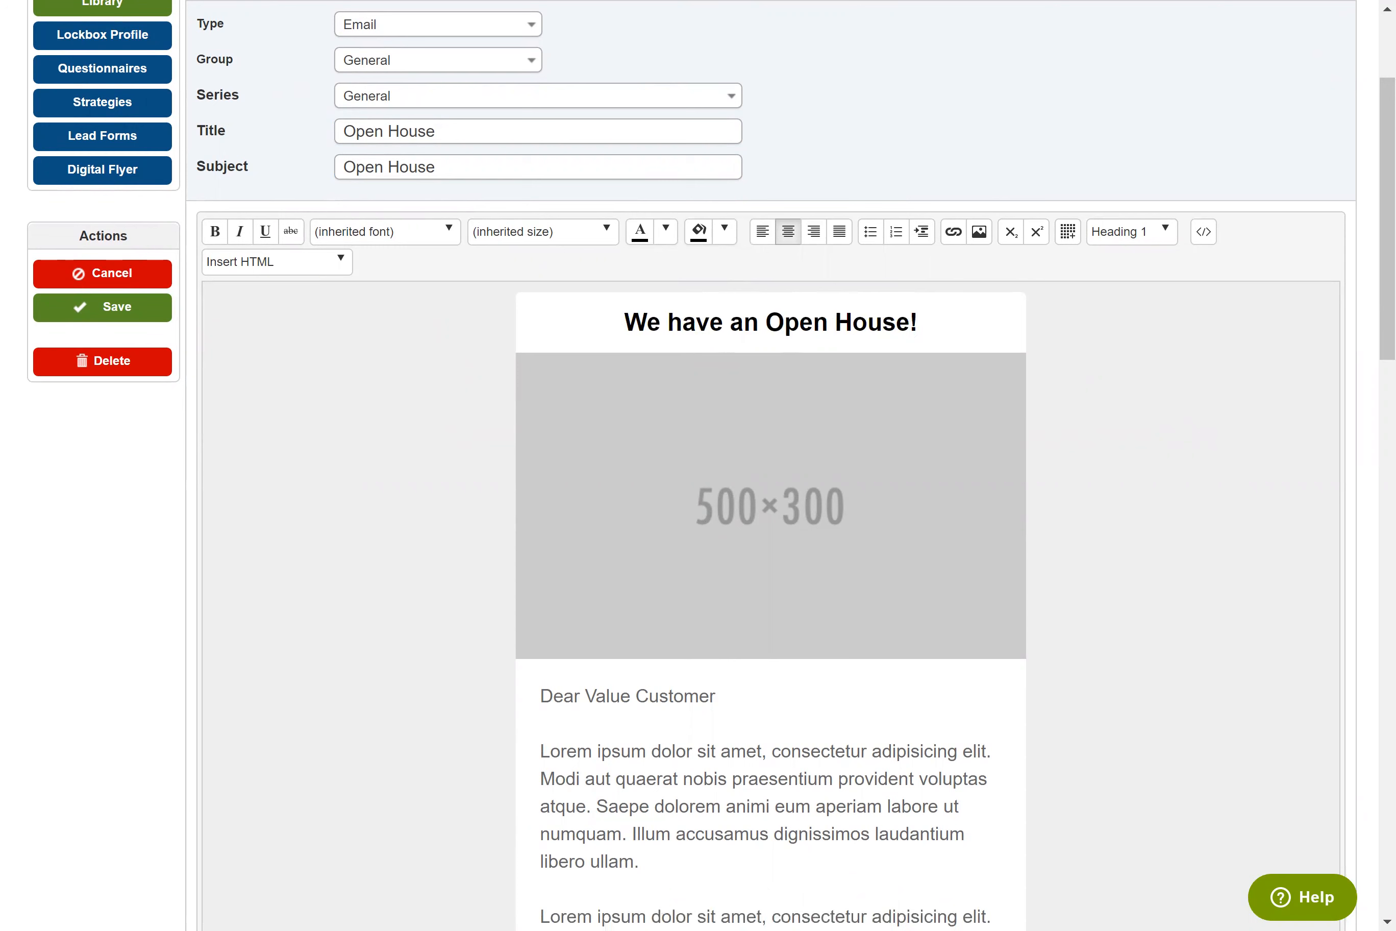
# Start replacing the 500×300 placeholder image and choose fp1-1024x682-500x300.jpg as the new picture
pyautogui.click(770, 506)
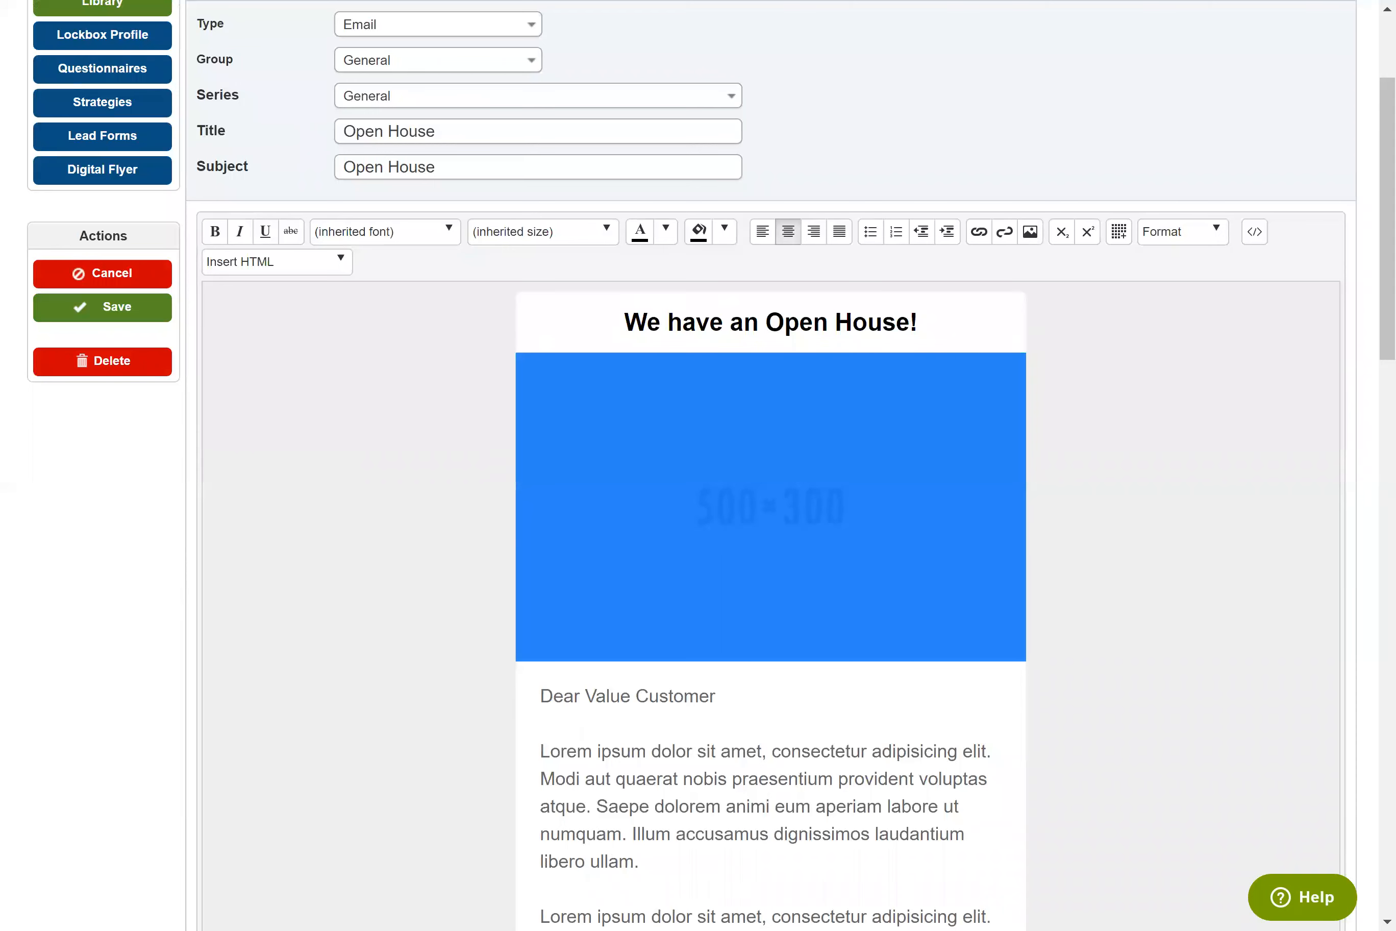
pyautogui.click(1030, 232)
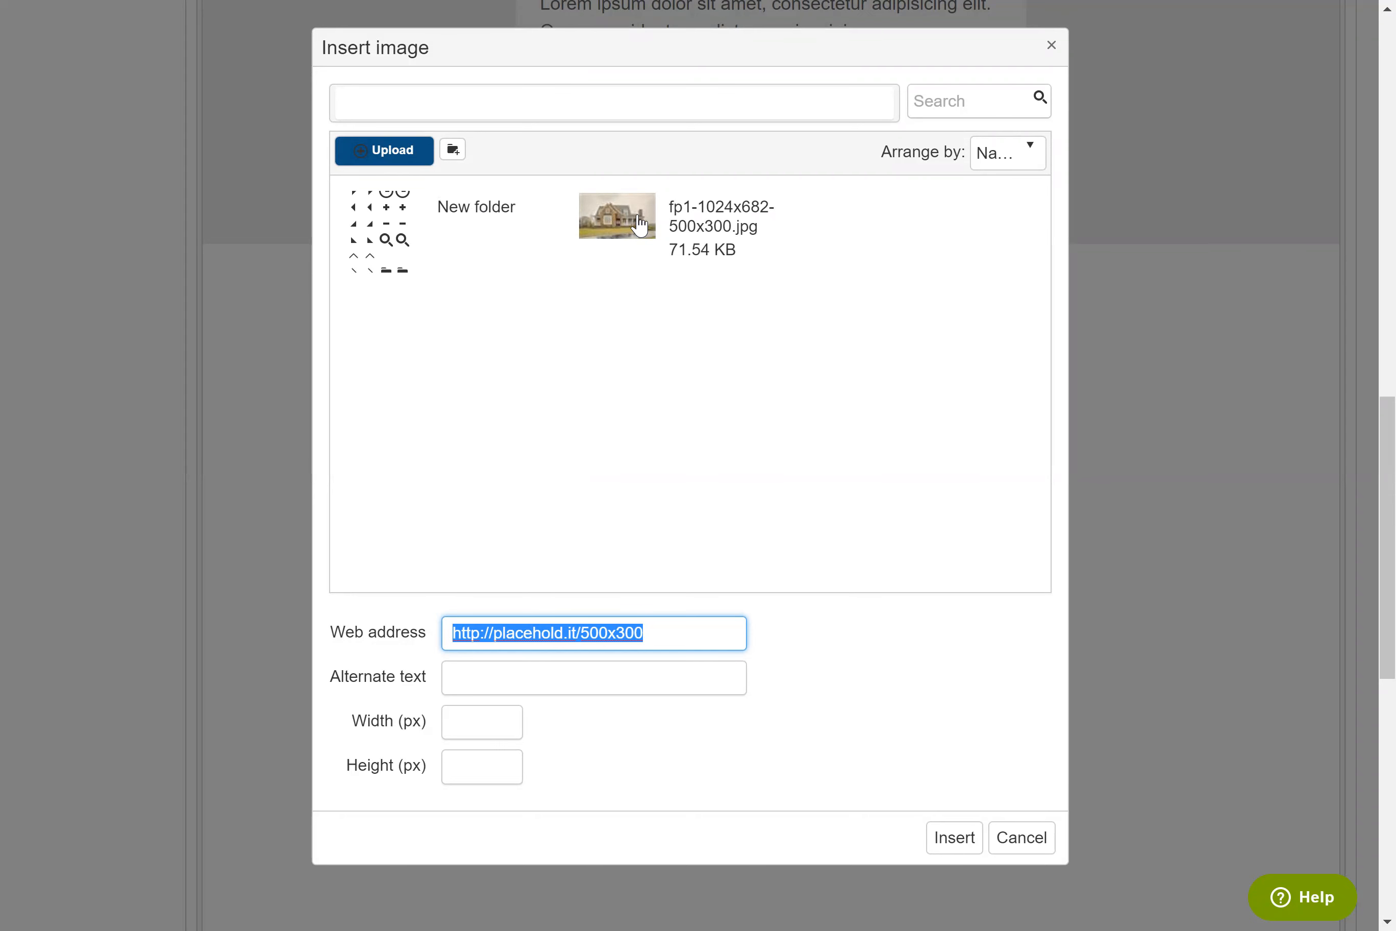
pyautogui.moveTo(678, 43); pyautogui.dragTo(711, 47)
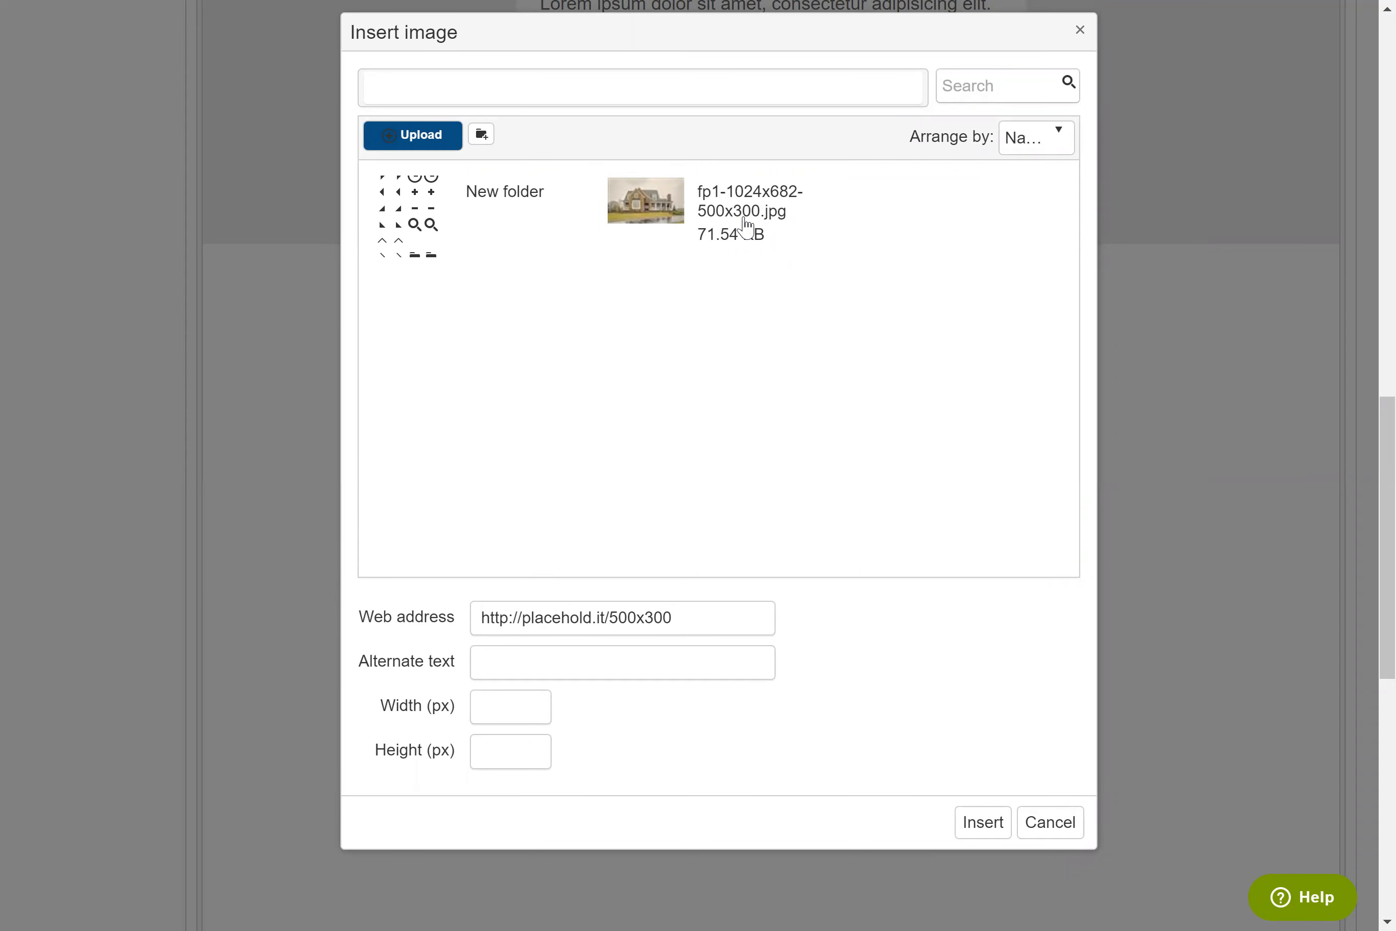
pyautogui.click(714, 227)
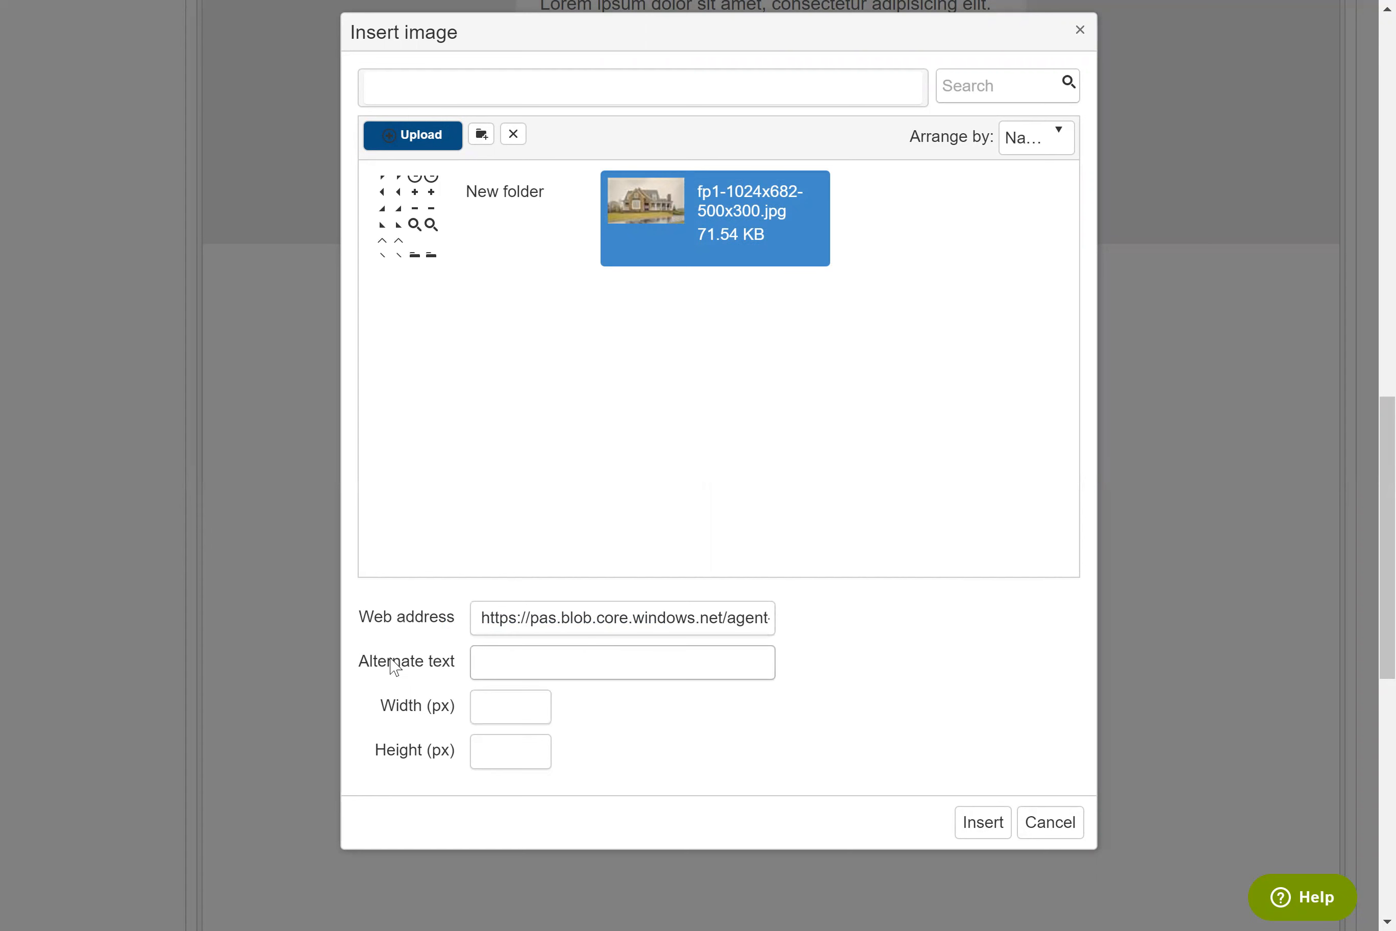
pyautogui.click(511, 708)
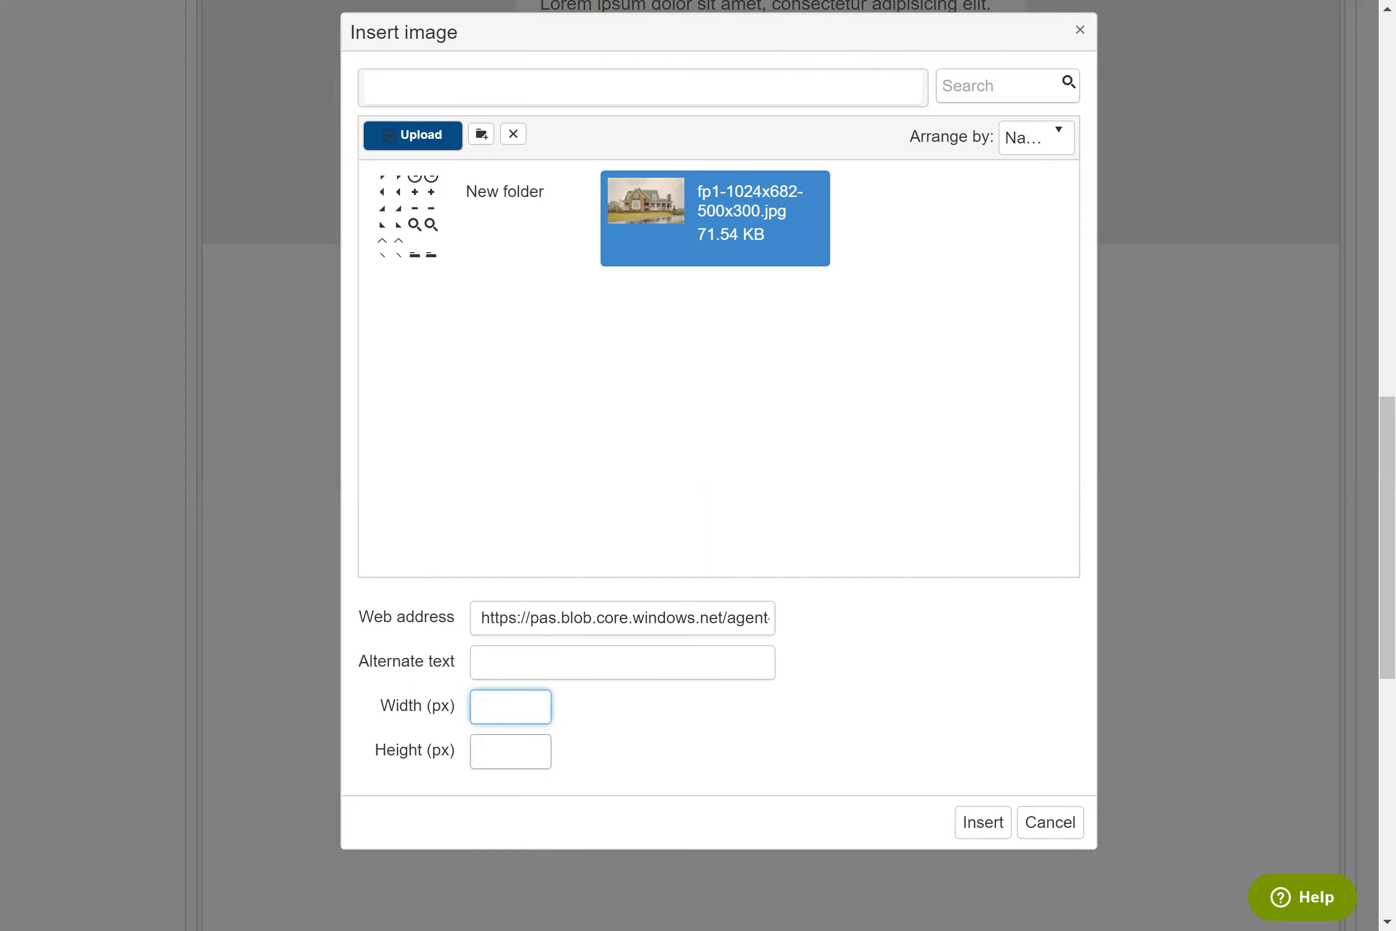
pyautogui.click(508, 751)
pyautogui.click(509, 707)
pyautogui.click(508, 751)
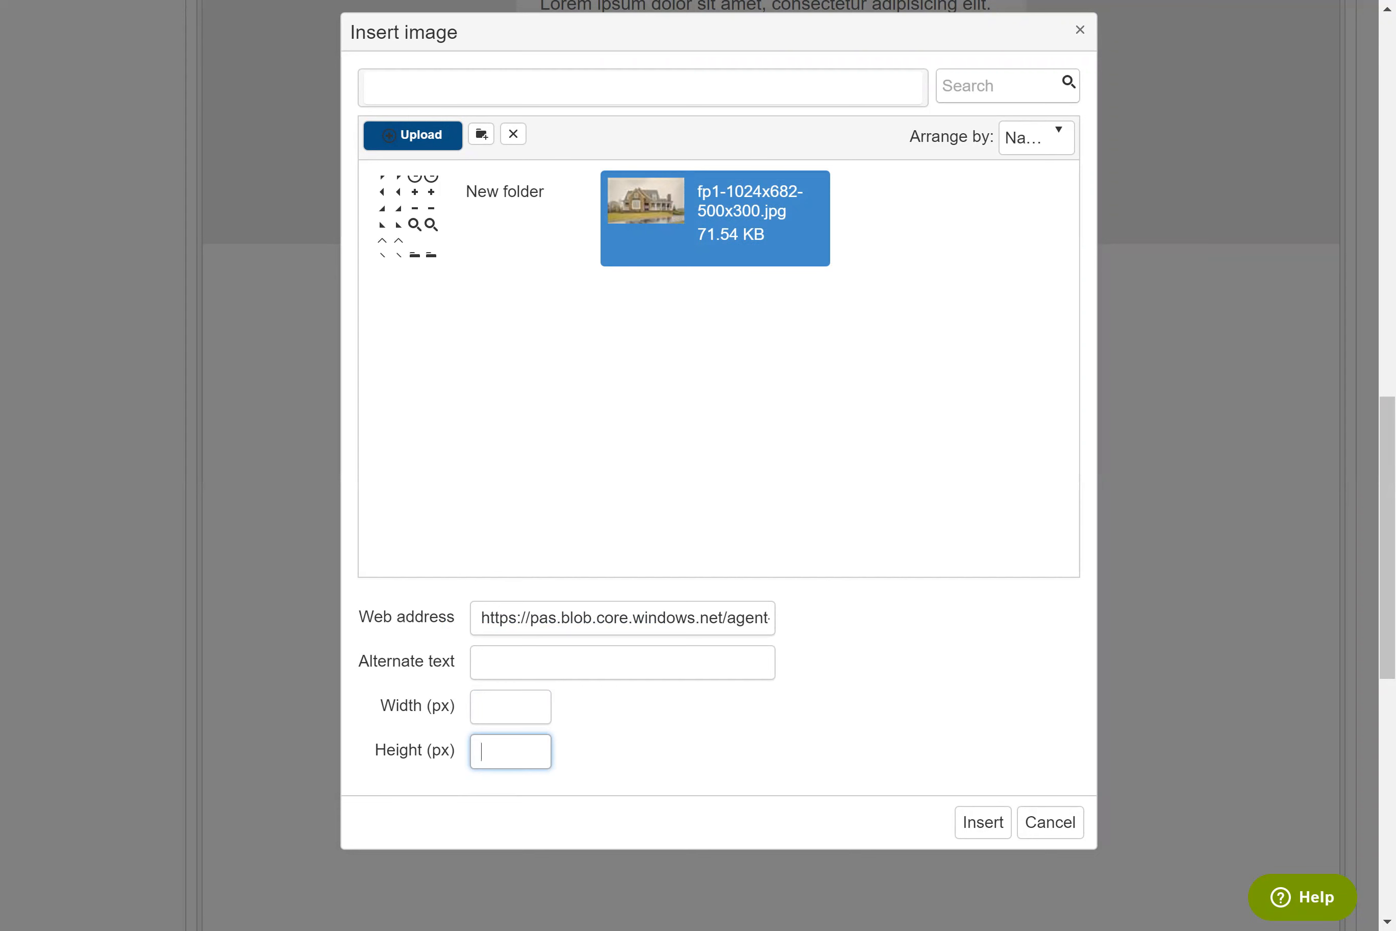
pyautogui.click(493, 707)
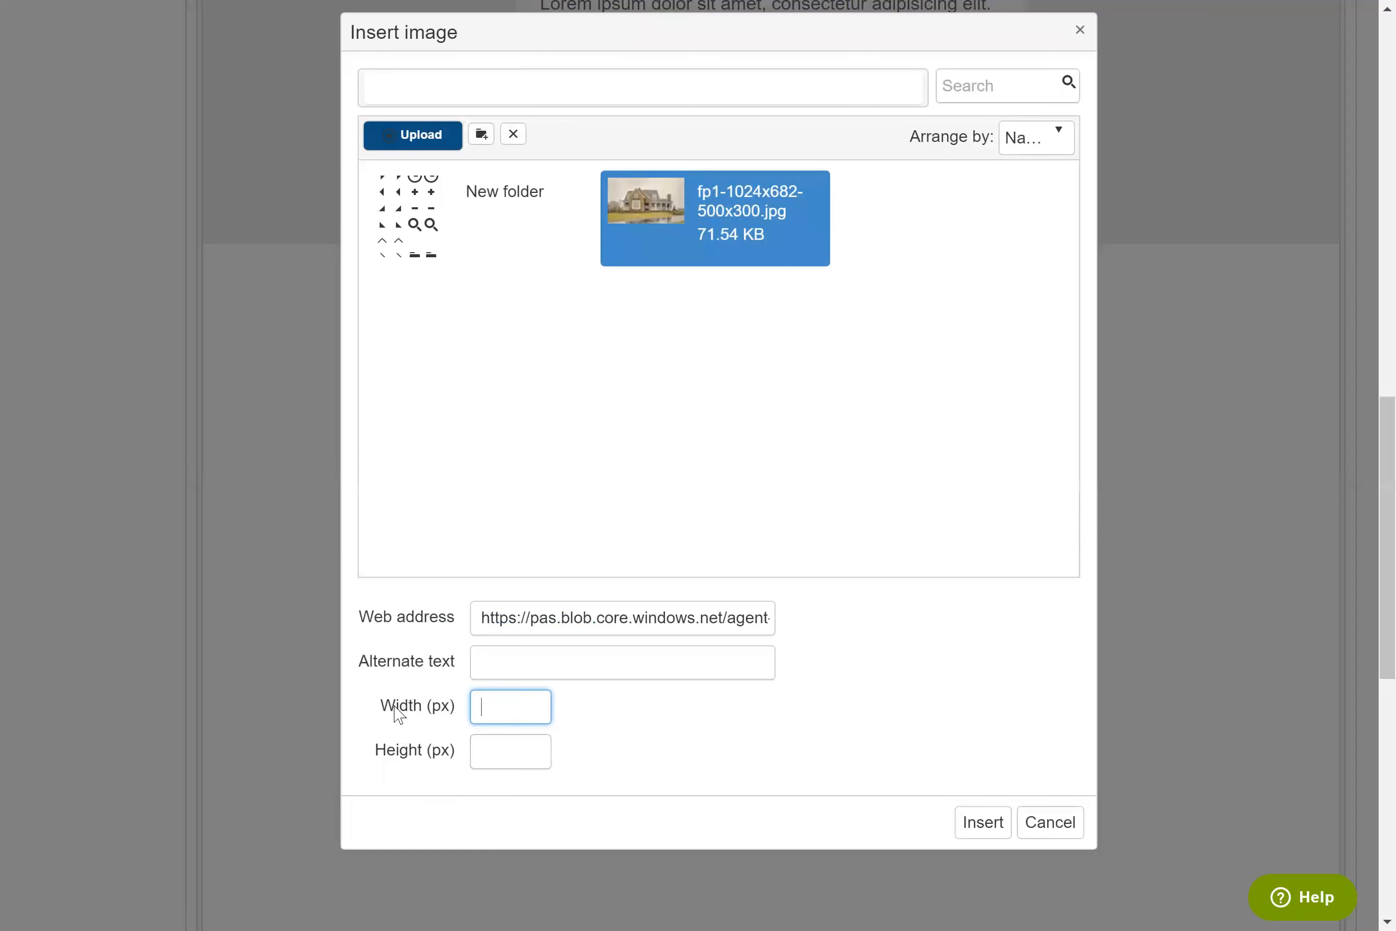
pyautogui.click(508, 758)
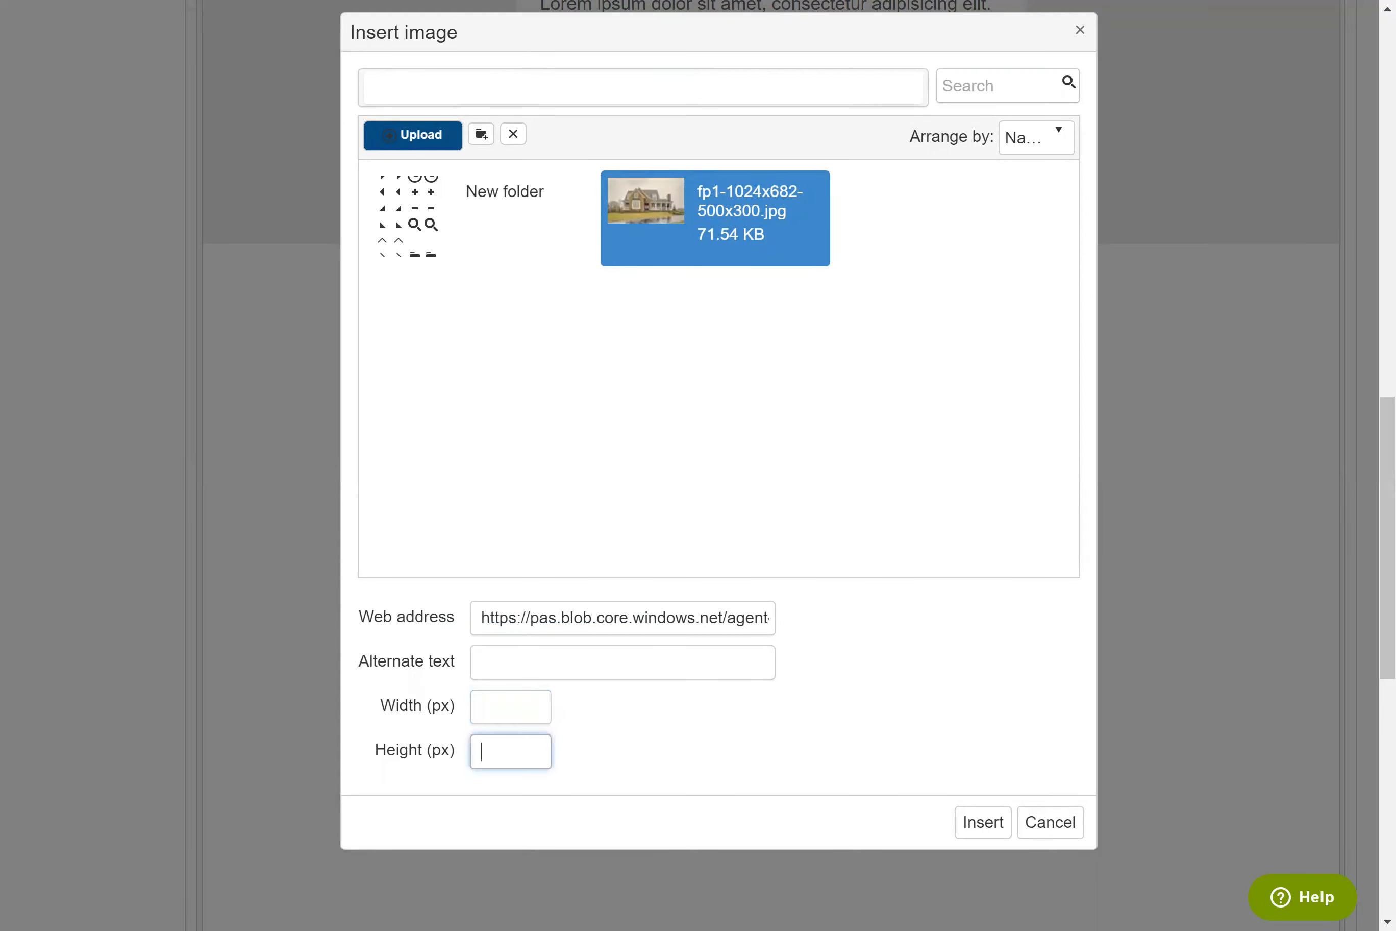
pyautogui.hotkey('shift', 'Tab')
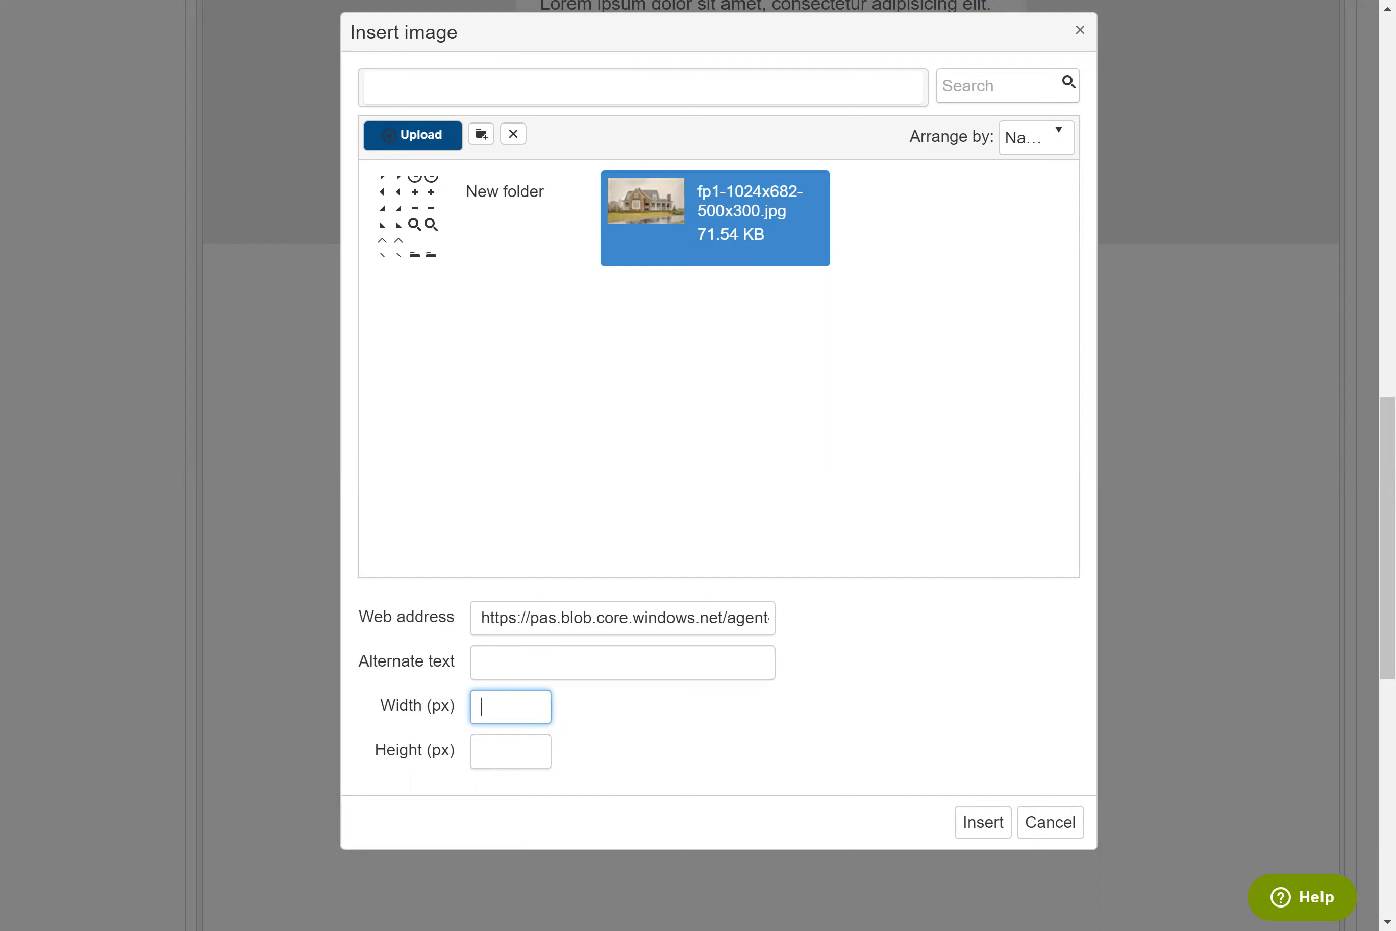
pyautogui.press('Tab')
pyautogui.hotkey('shift', 'Tab')
pyautogui.scroll(-3, 799, 336)
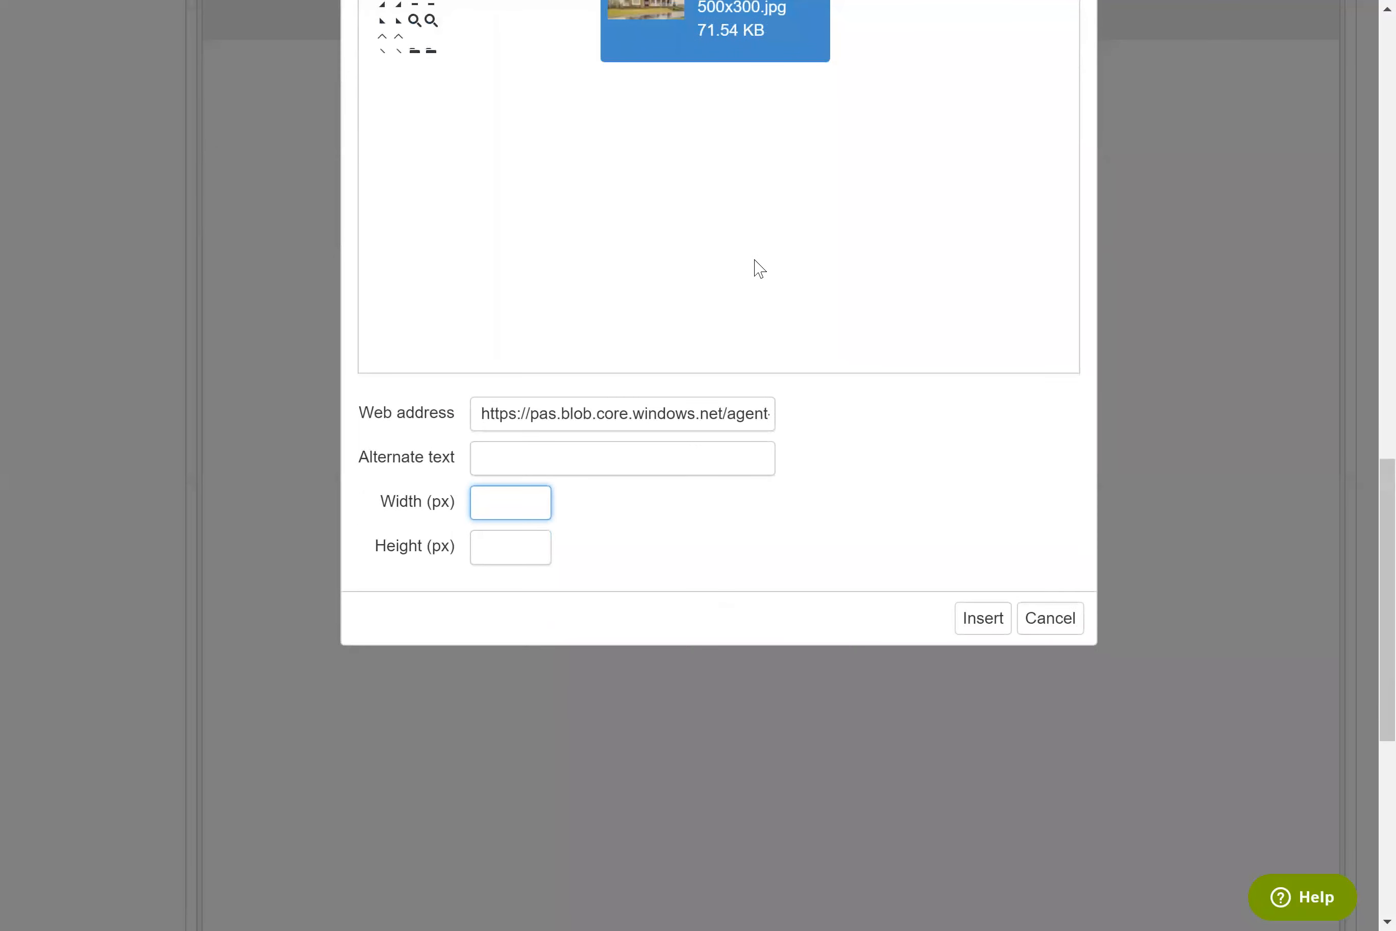
pyautogui.scroll(1, 703, 180)
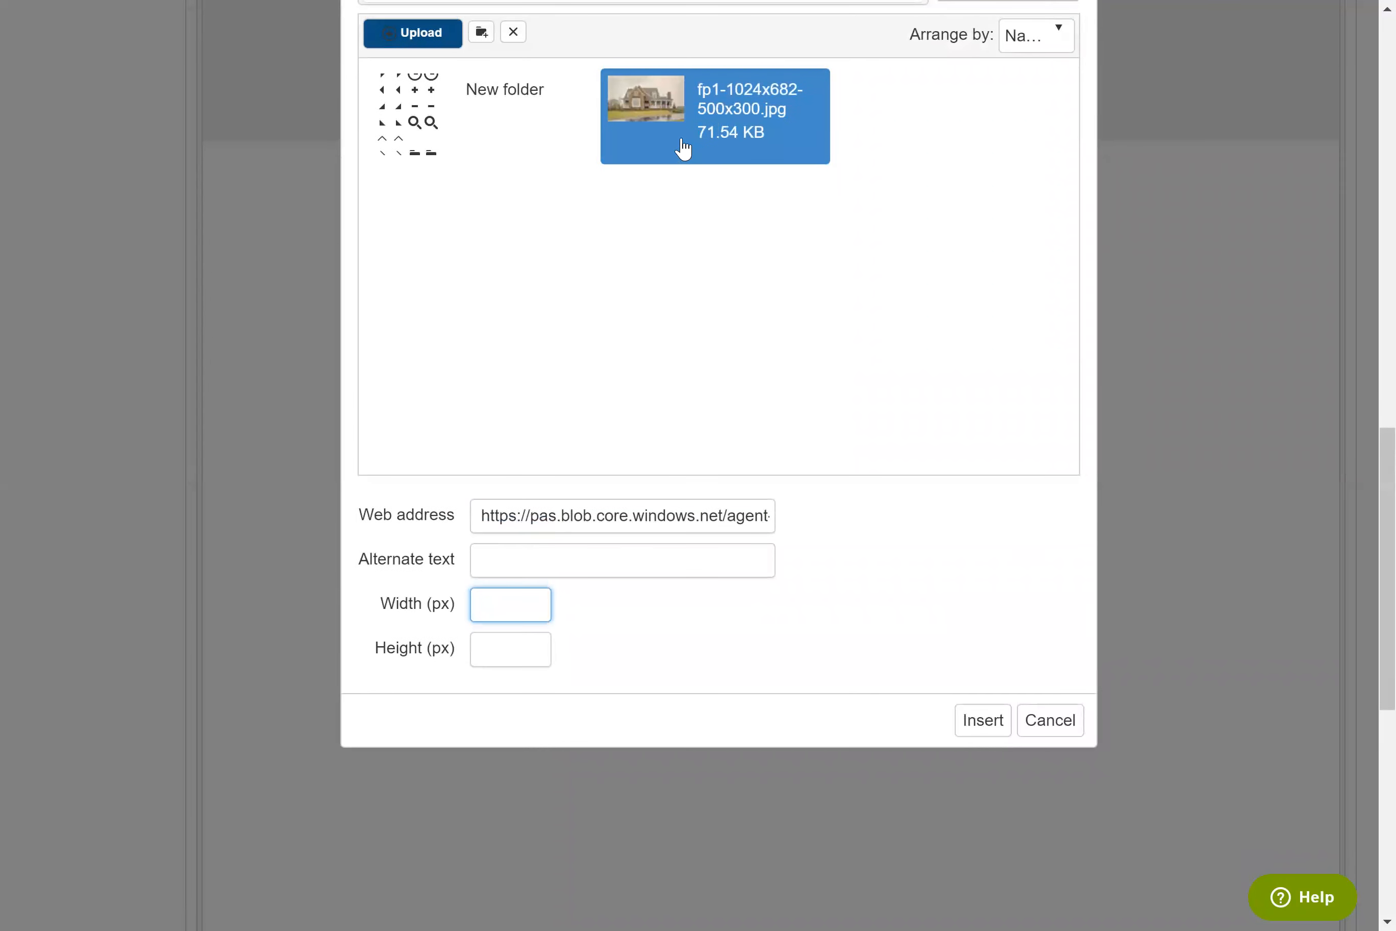
# Insert the chosen house picture below the heading without specifying a width or height
pyautogui.click(980, 723)
pyautogui.scroll(15, 770, 465)
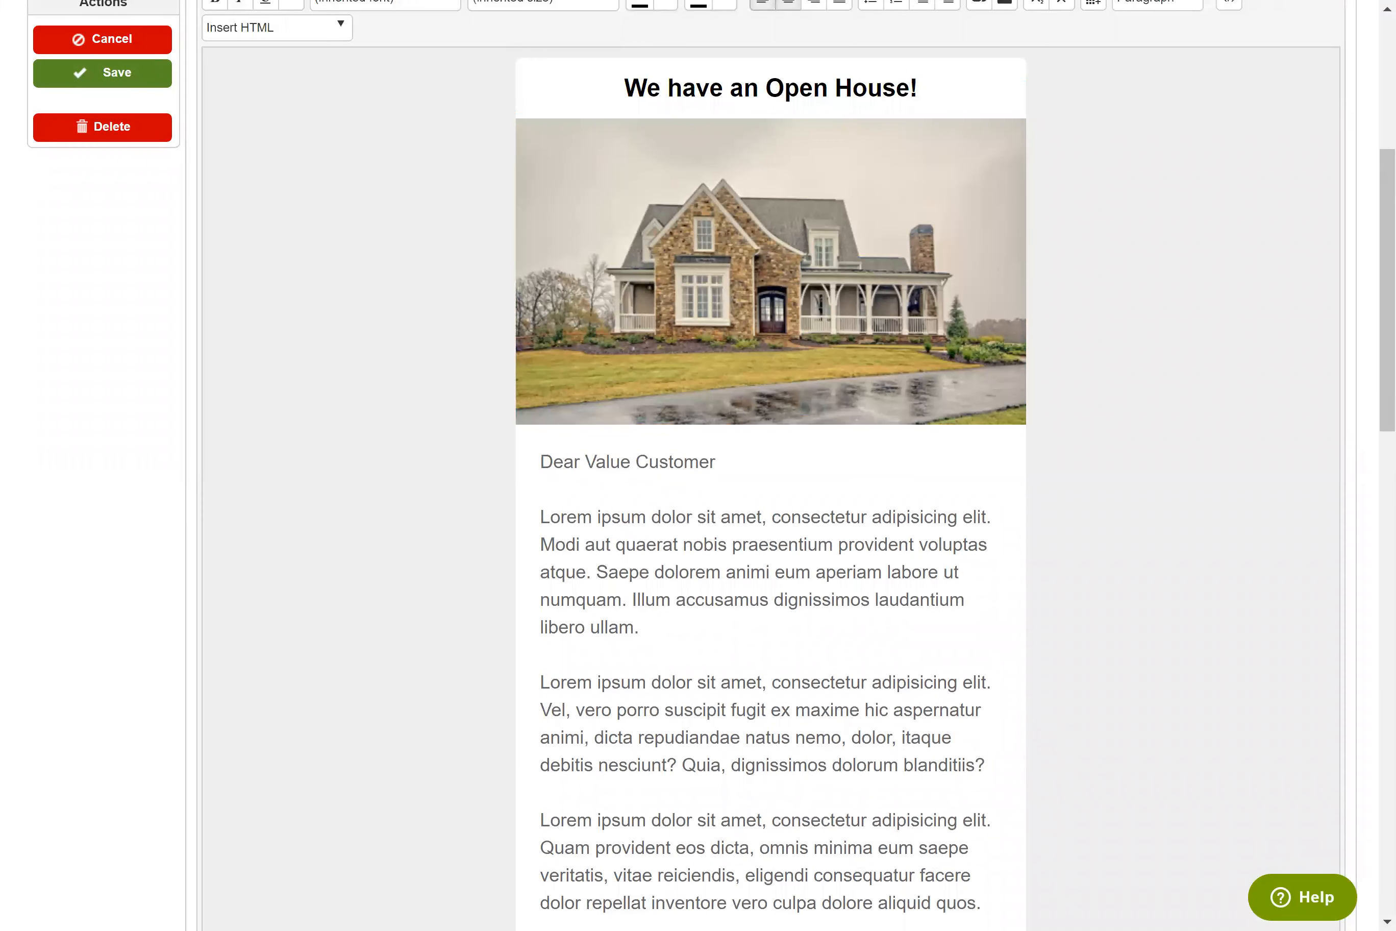
pyautogui.scroll(2, 771, 465)
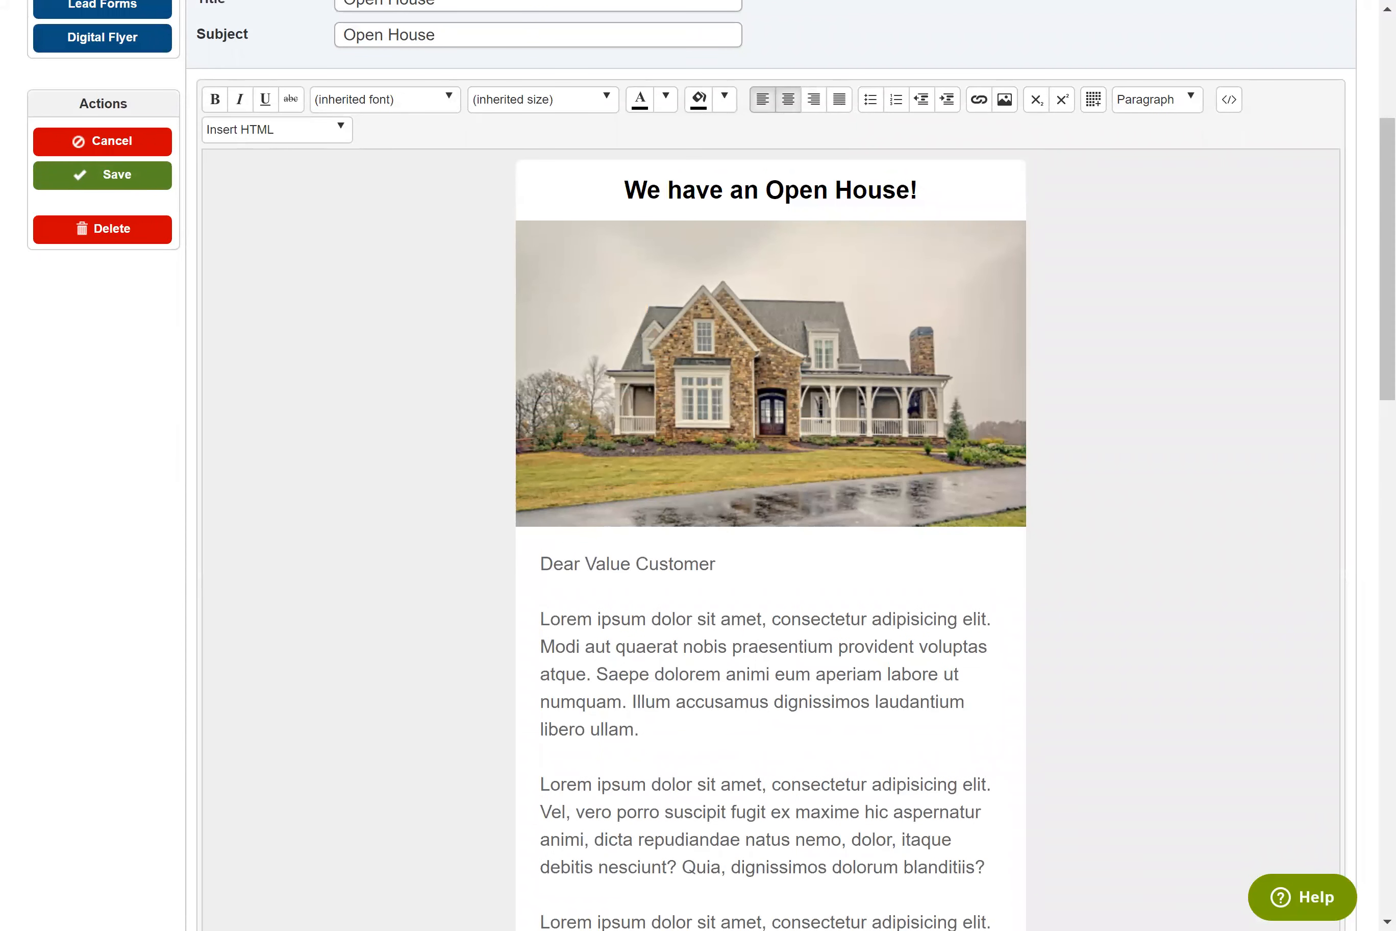
# Replace the "Dear Value Customer" greeting with the Contact First Name merge field followed by a comma
pyautogui.moveTo(721, 564); pyautogui.dragTo(540, 563)
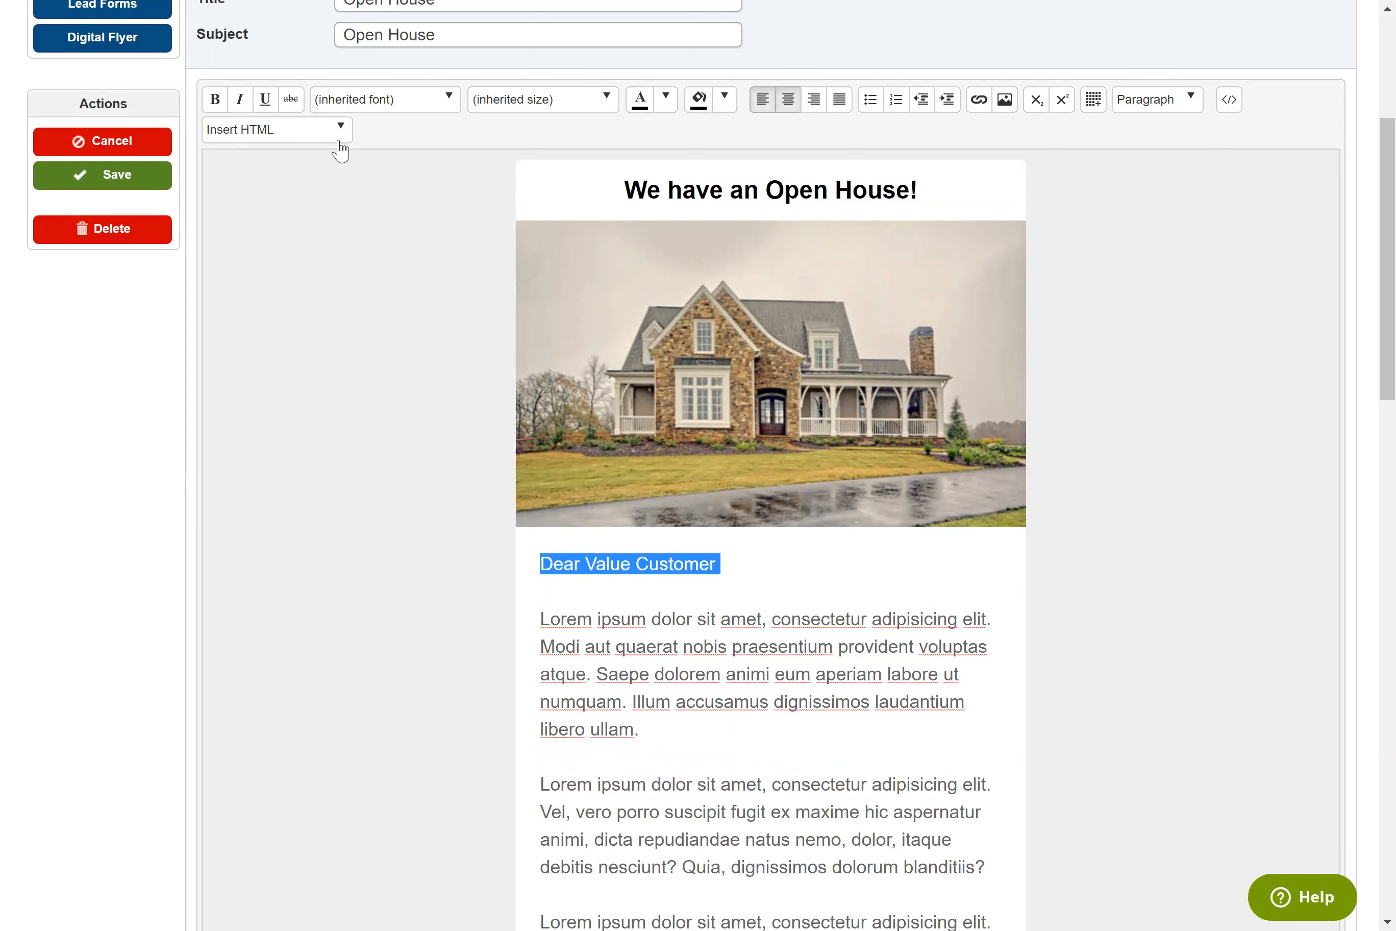
pyautogui.click(316, 146)
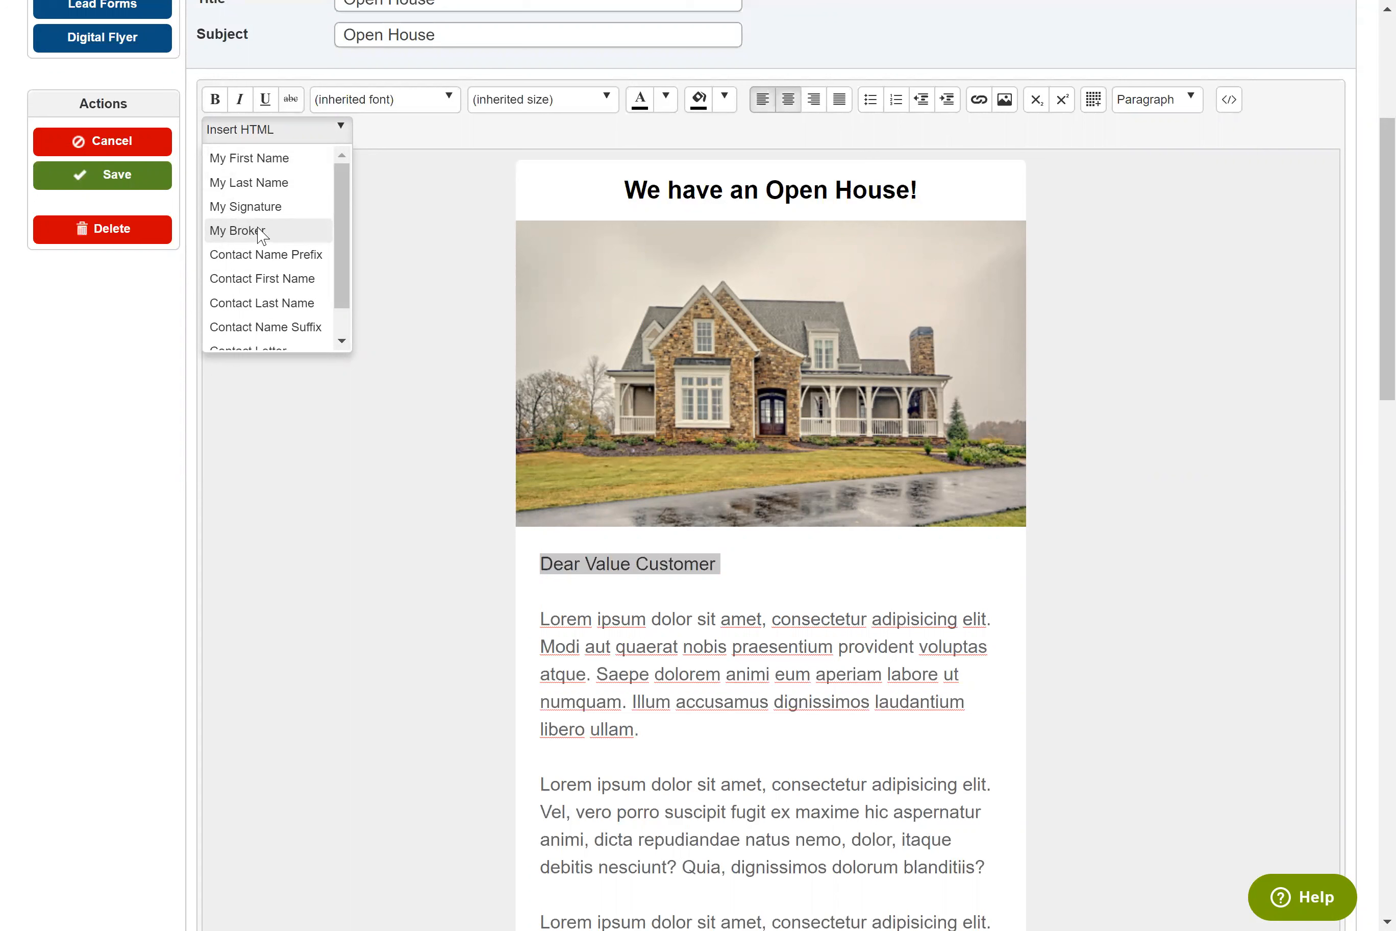
pyautogui.click(244, 280)
pyautogui.write(',')
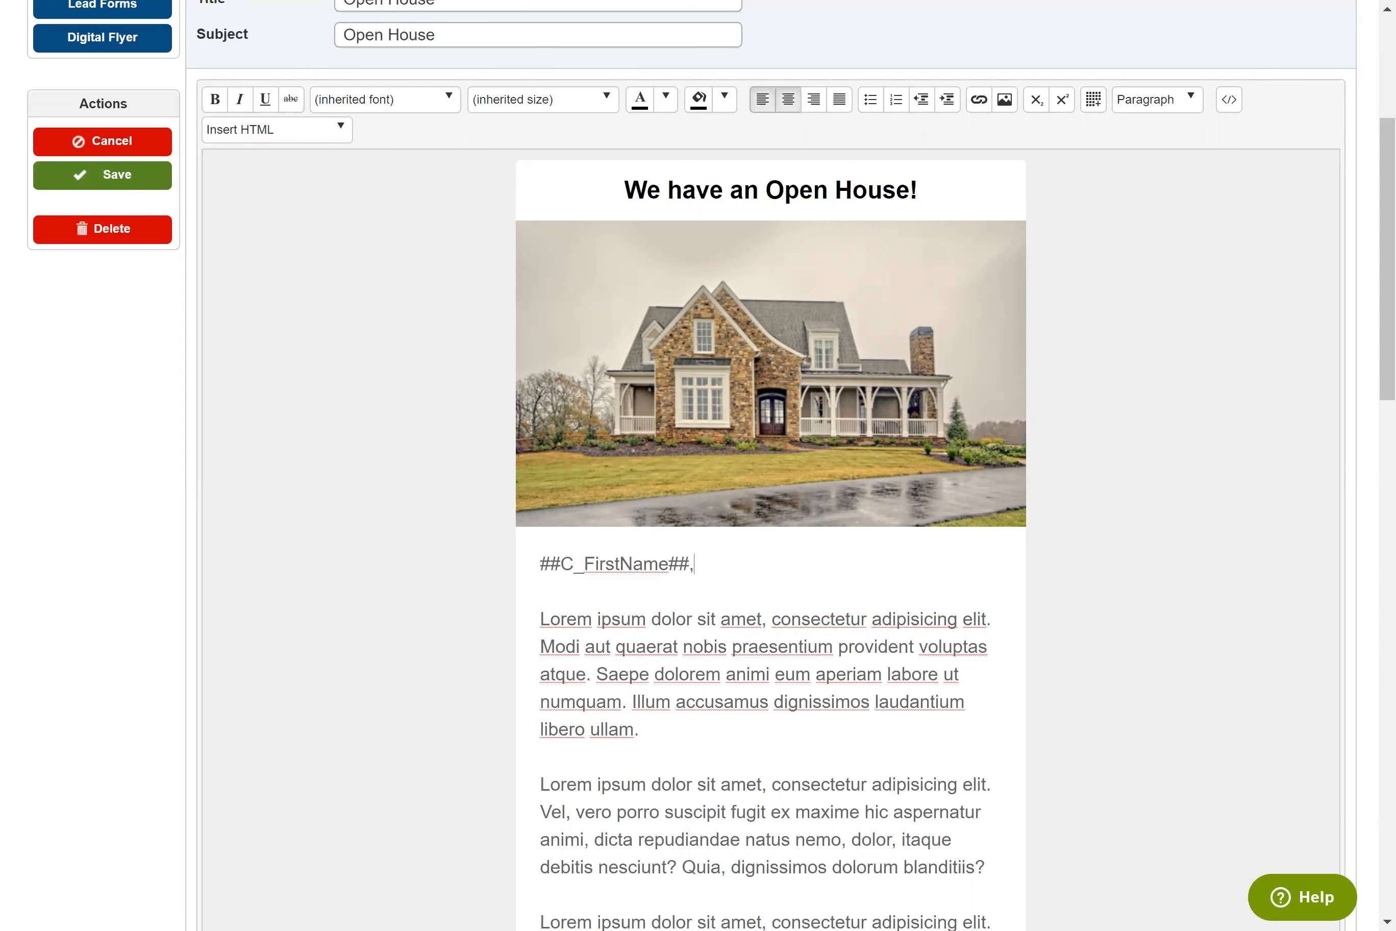
# Delete the last two Lorem ipsum paragraphs from the email body, keeping the centered Click Here button on its own line
pyautogui.scroll(-2, 770, 480)
pyautogui.scroll(-6, 771, 480)
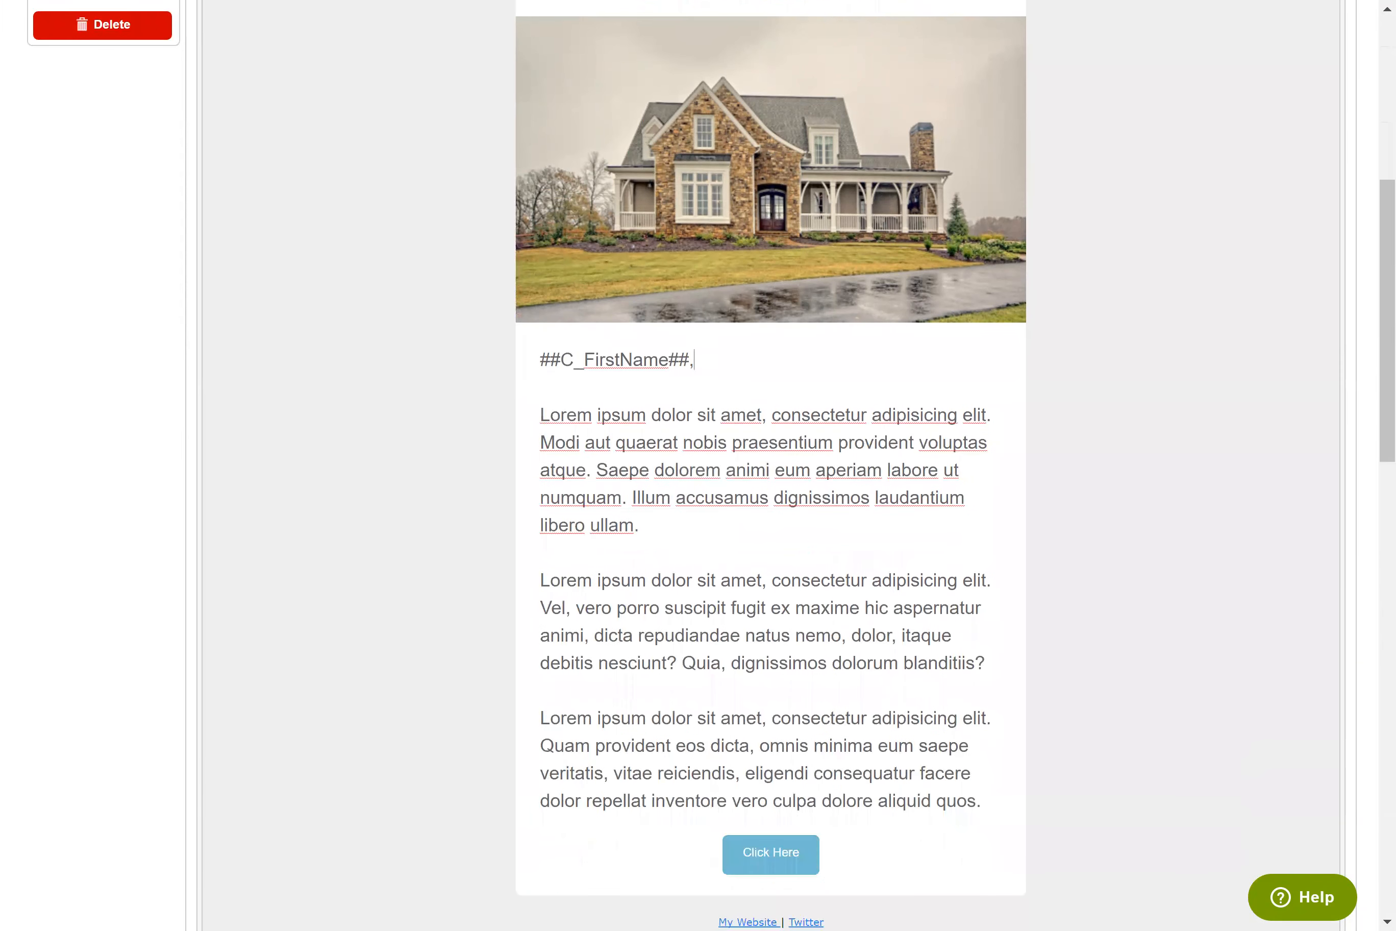
pyautogui.scroll(2, 771, 480)
pyautogui.moveTo(989, 698); pyautogui.dragTo(541, 478)
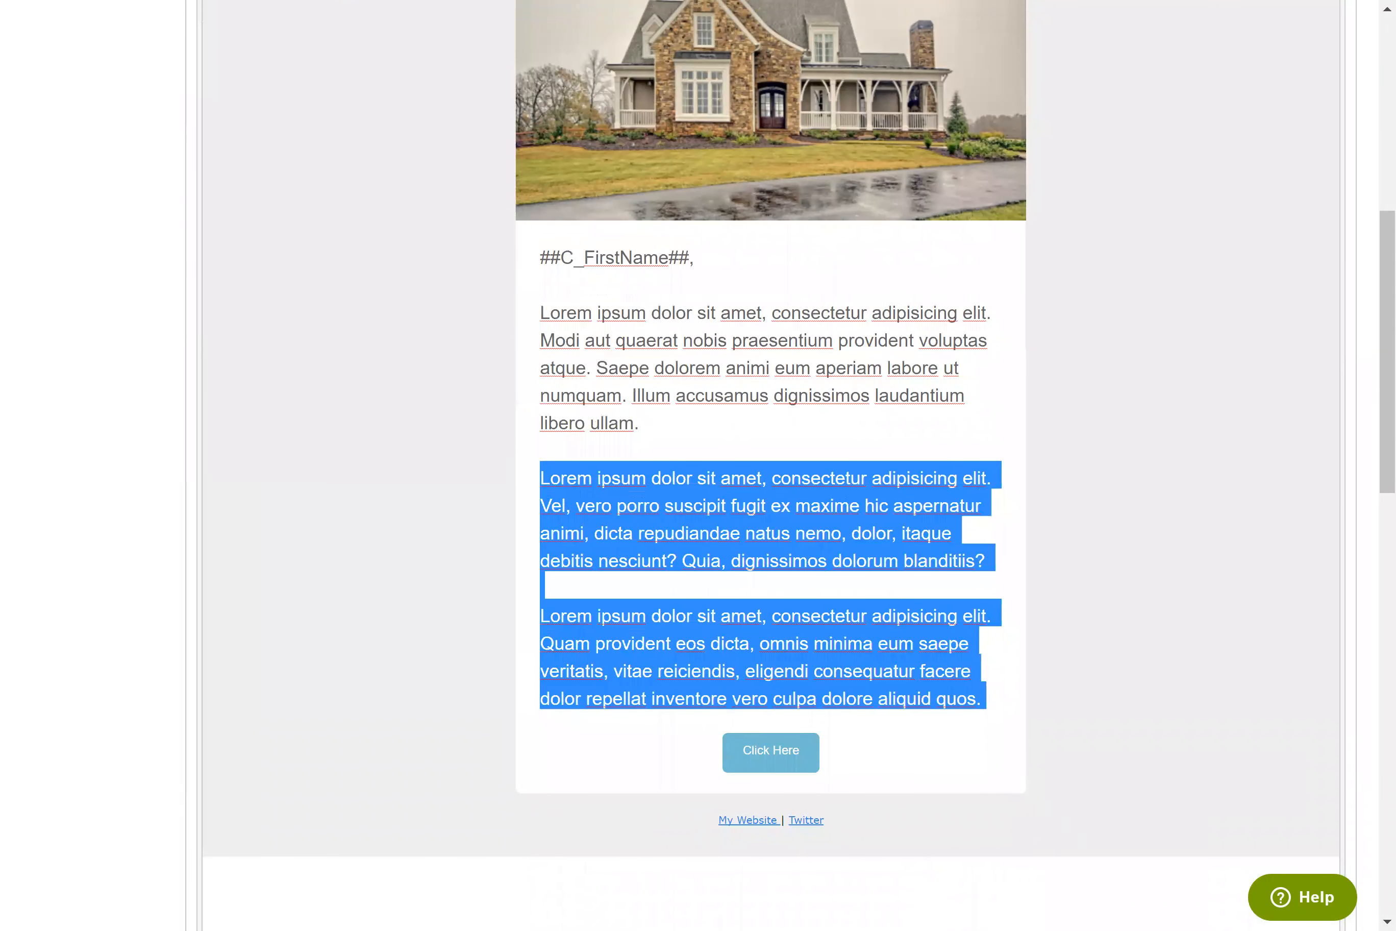
pyautogui.press('BackSpace')
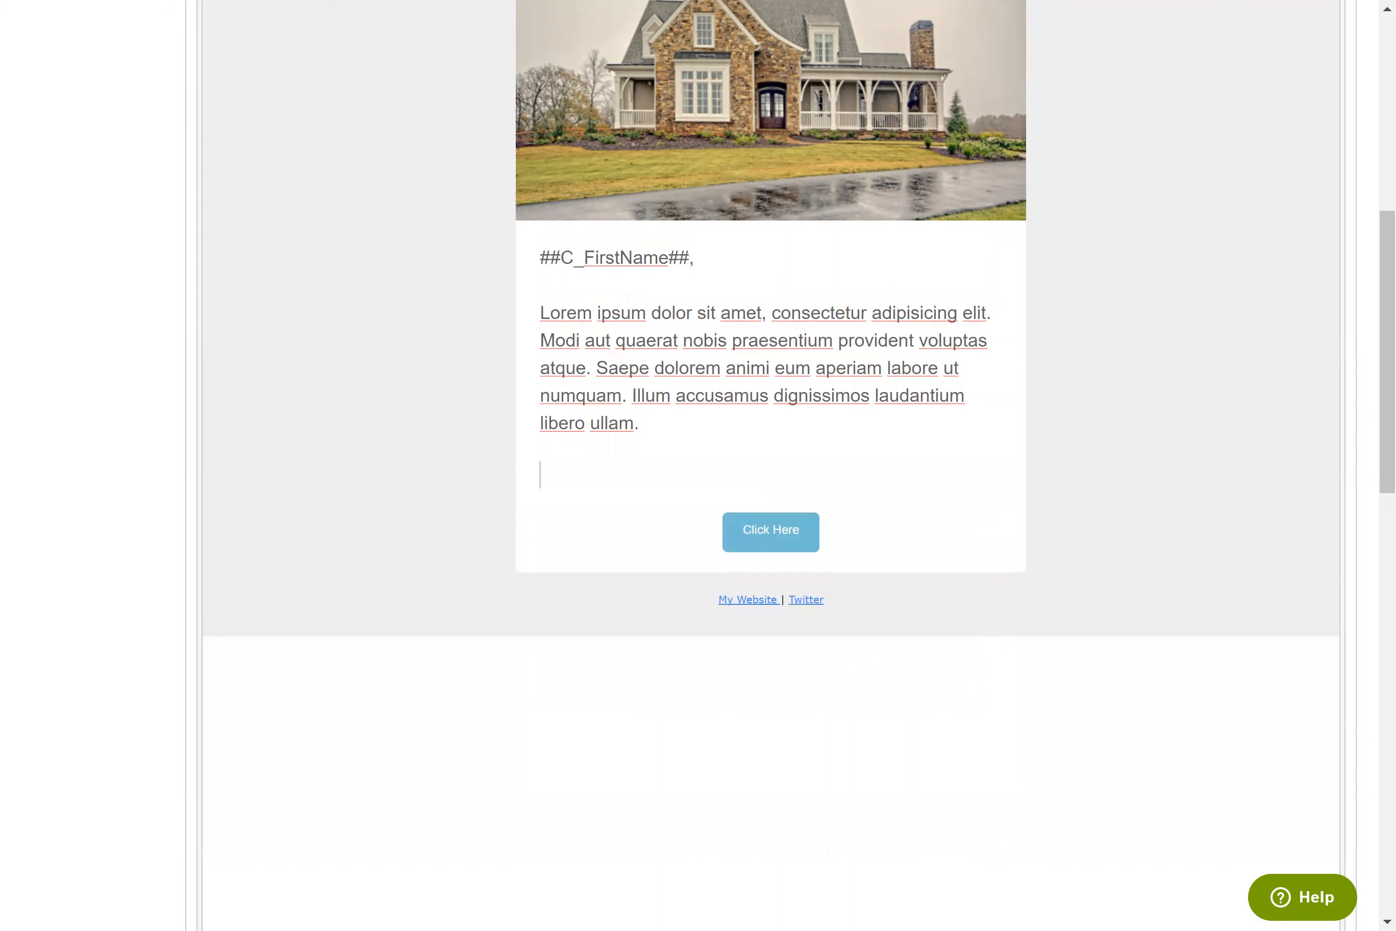
pyautogui.press('BackSpace')
pyautogui.press('BackSpace')
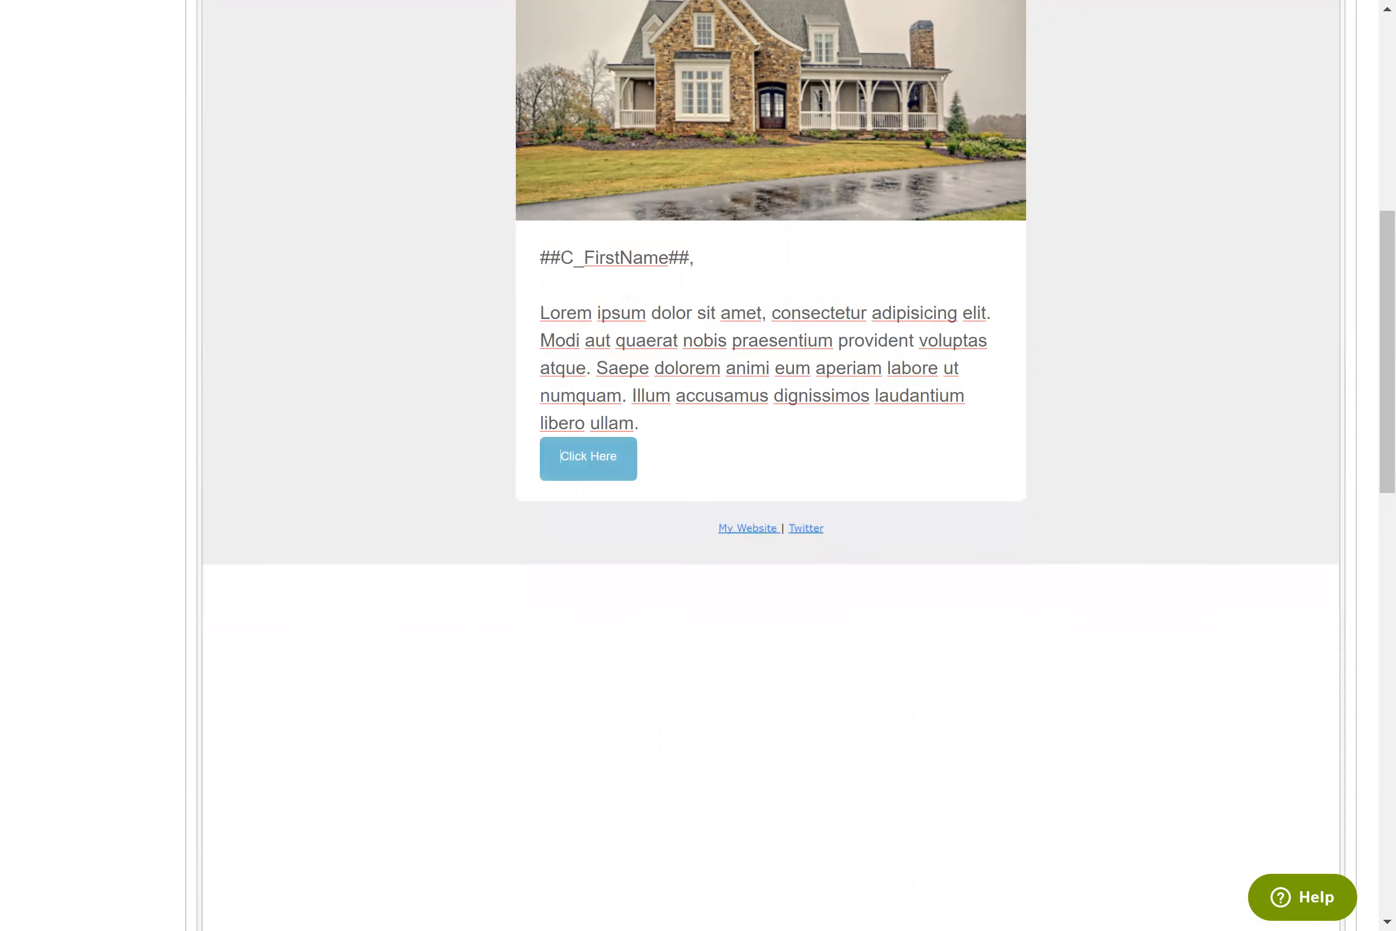
pyautogui.hotkey('ctrl', 'z')
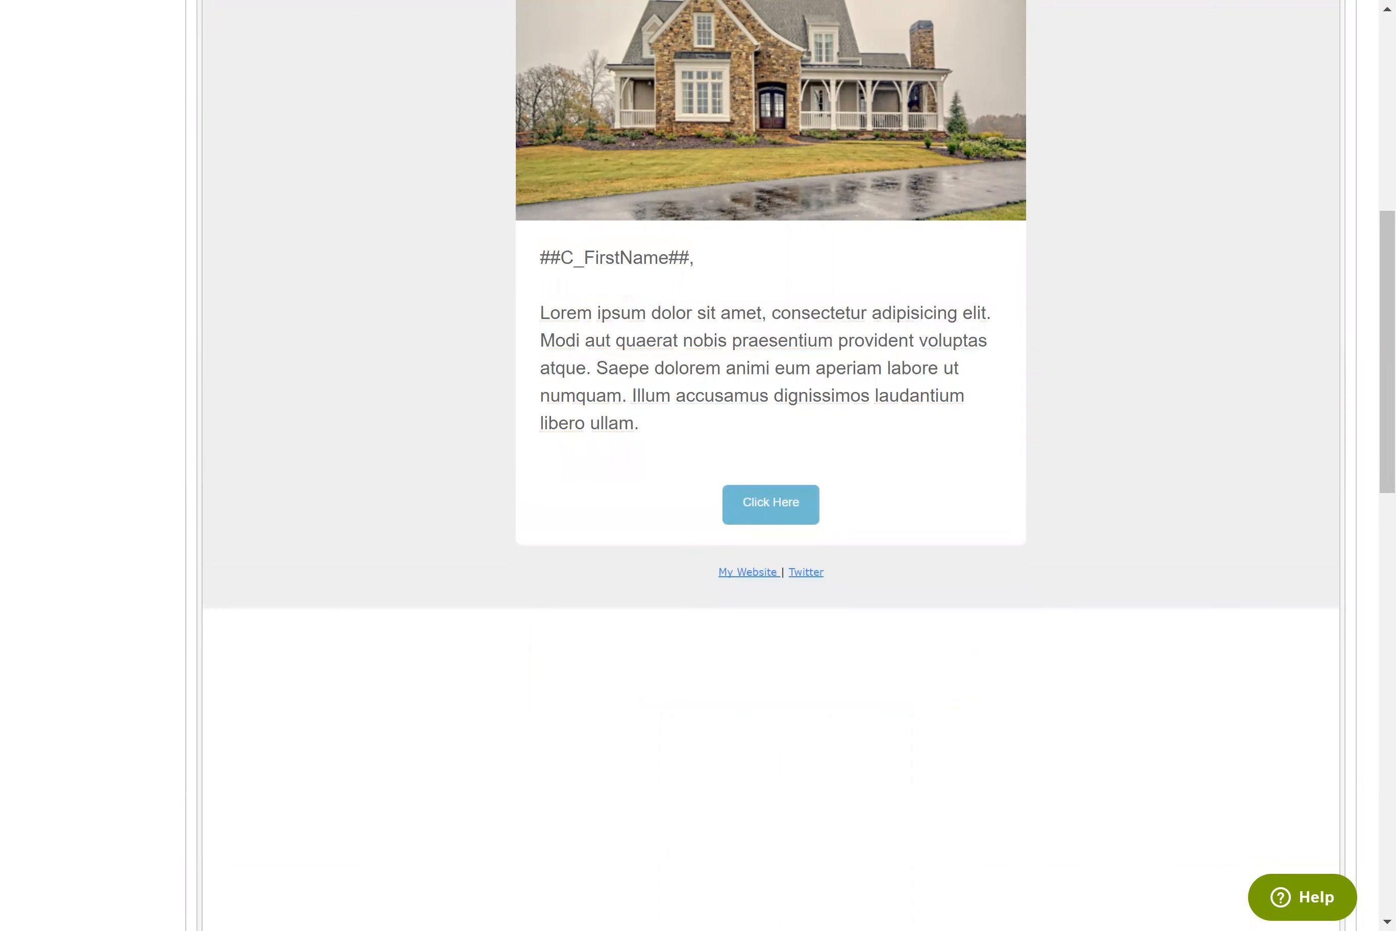
# Replace the remaining Lorem ipsum paragraph with "Come by this weekend and see our open house for this beautiful home."
pyautogui.hotkey('ctrl', 'a')
pyautogui.write('Welcoe')
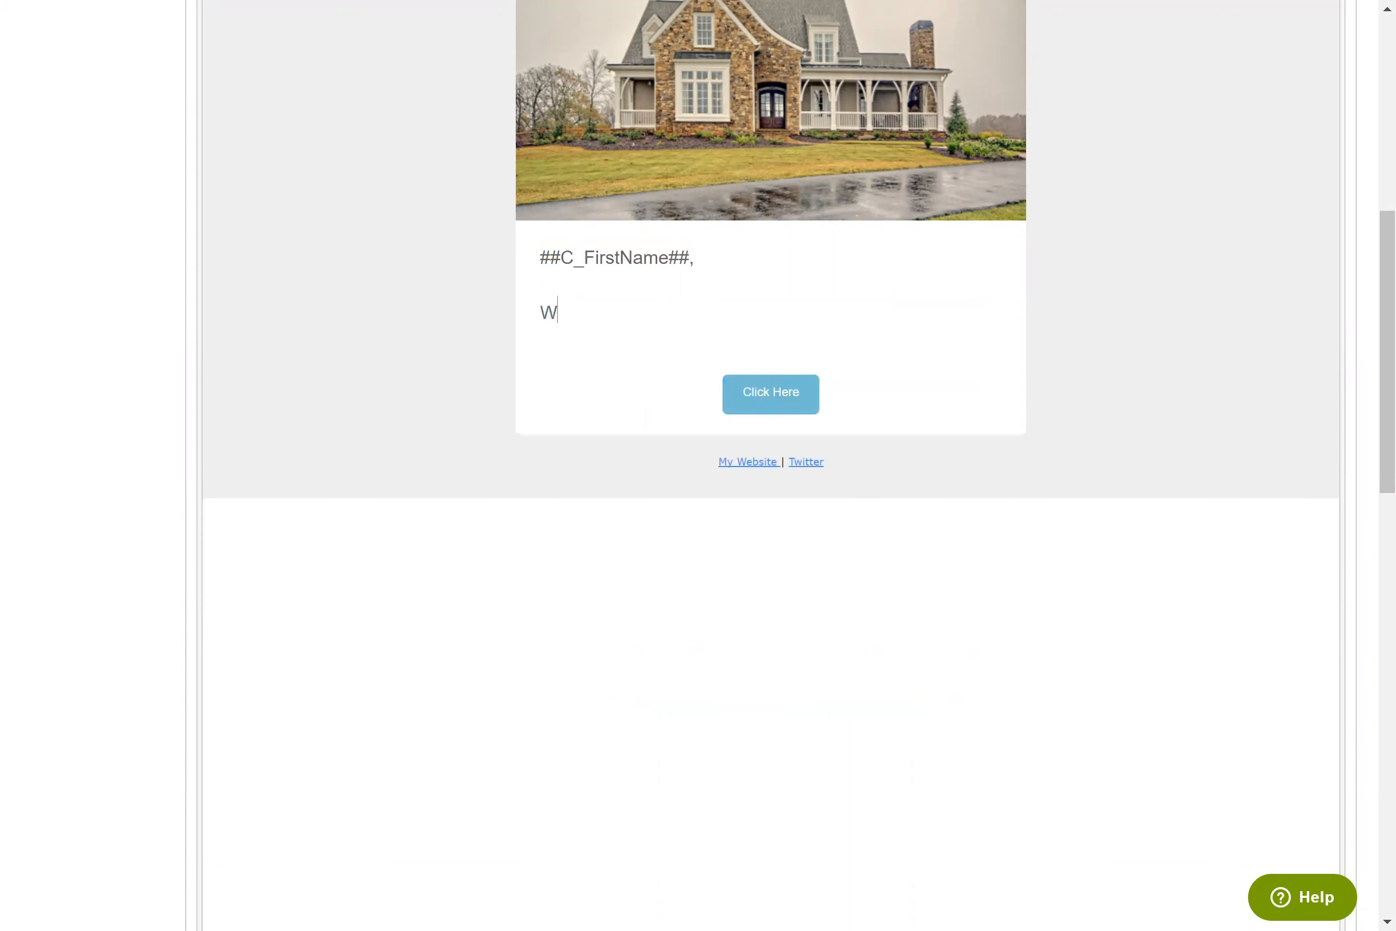
pyautogui.press('BackSpace')
pyautogui.write('me to o')
pyautogui.press('BackSpace')
pyautogui.press('BackSpace')
pyautogui.press('BackSpace')
pyautogui.press('BackSpace')
pyautogui.press('BackSpace')
pyautogui.press('BackSpace')
pyautogui.press('BackSpace')
pyautogui.press('BackSpace')
pyautogui.press('BackSpace')
pyautogui.press('BackSpace')
pyautogui.press('BackSpace')
pyautogui.press('BackSpace')
pyautogui.write('Ci')
pyautogui.press('BackSpace')
pyautogui.write('ome by th')
pyautogui.press('BackSpace')
pyautogui.write('his weekend')
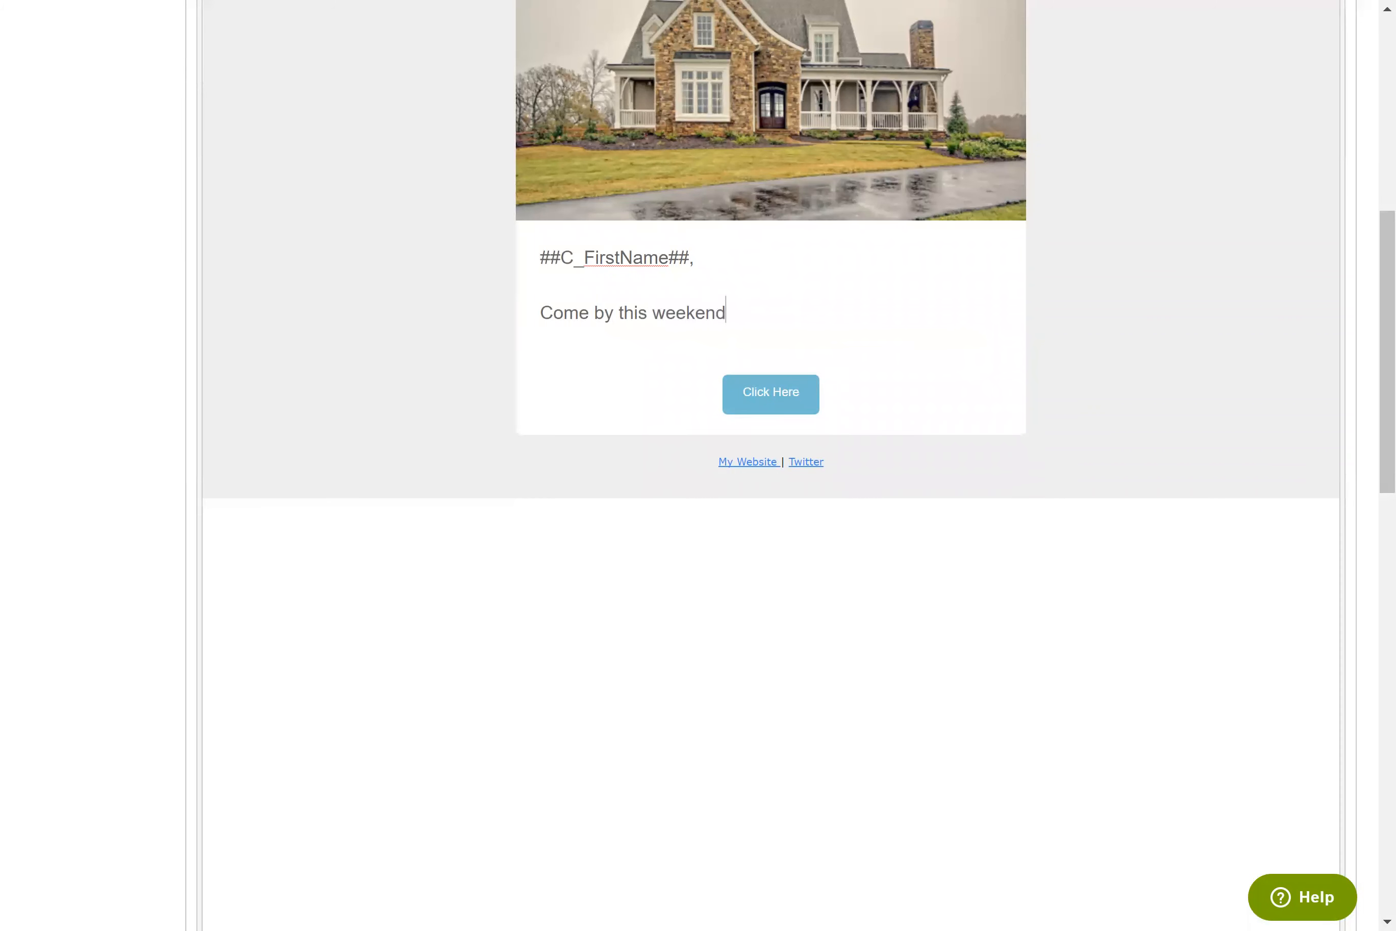
pyautogui.write(' and see our open house fo t')
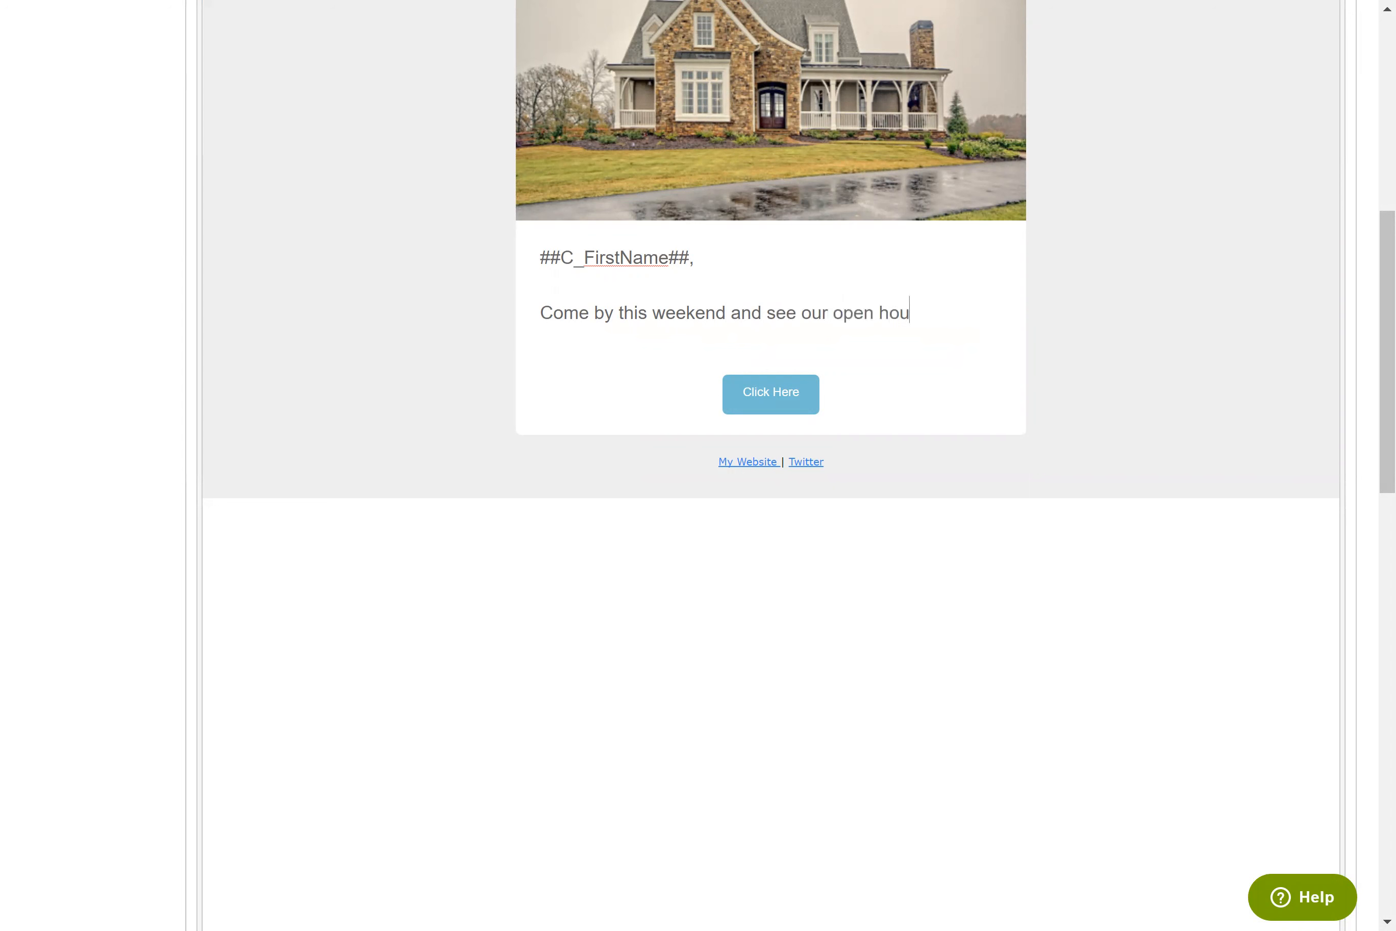
pyautogui.press('BackSpace')
pyautogui.press('BackSpace')
pyautogui.write('r this e')
pyautogui.press('BackSpace')
pyautogui.write('beautiful home.')
pyautogui.scroll(2, 770, 300)
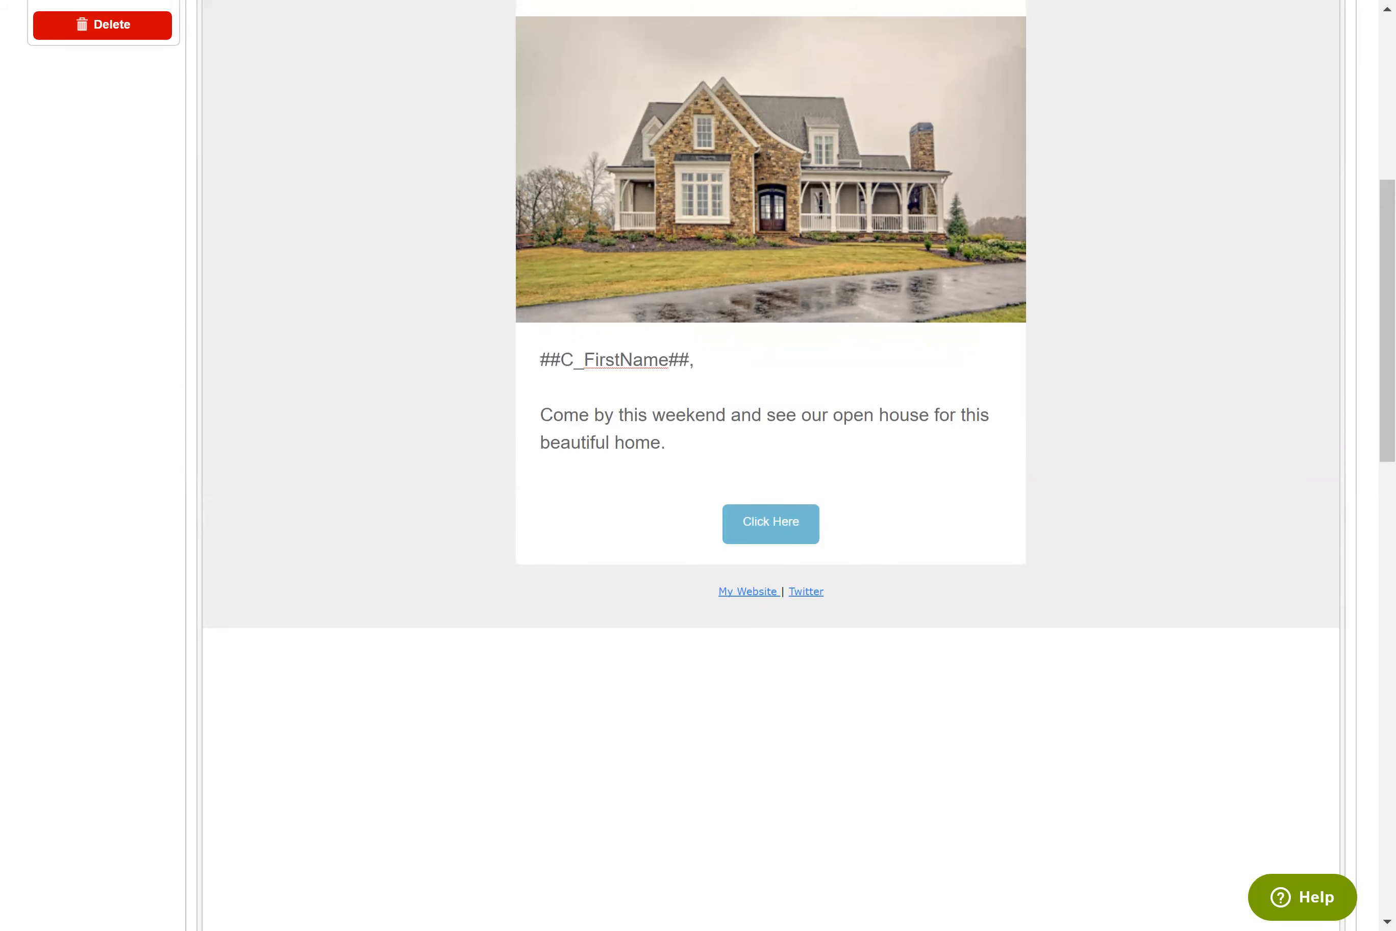
pyautogui.doubleClick(771, 522)
pyautogui.scroll(4, 771, 420)
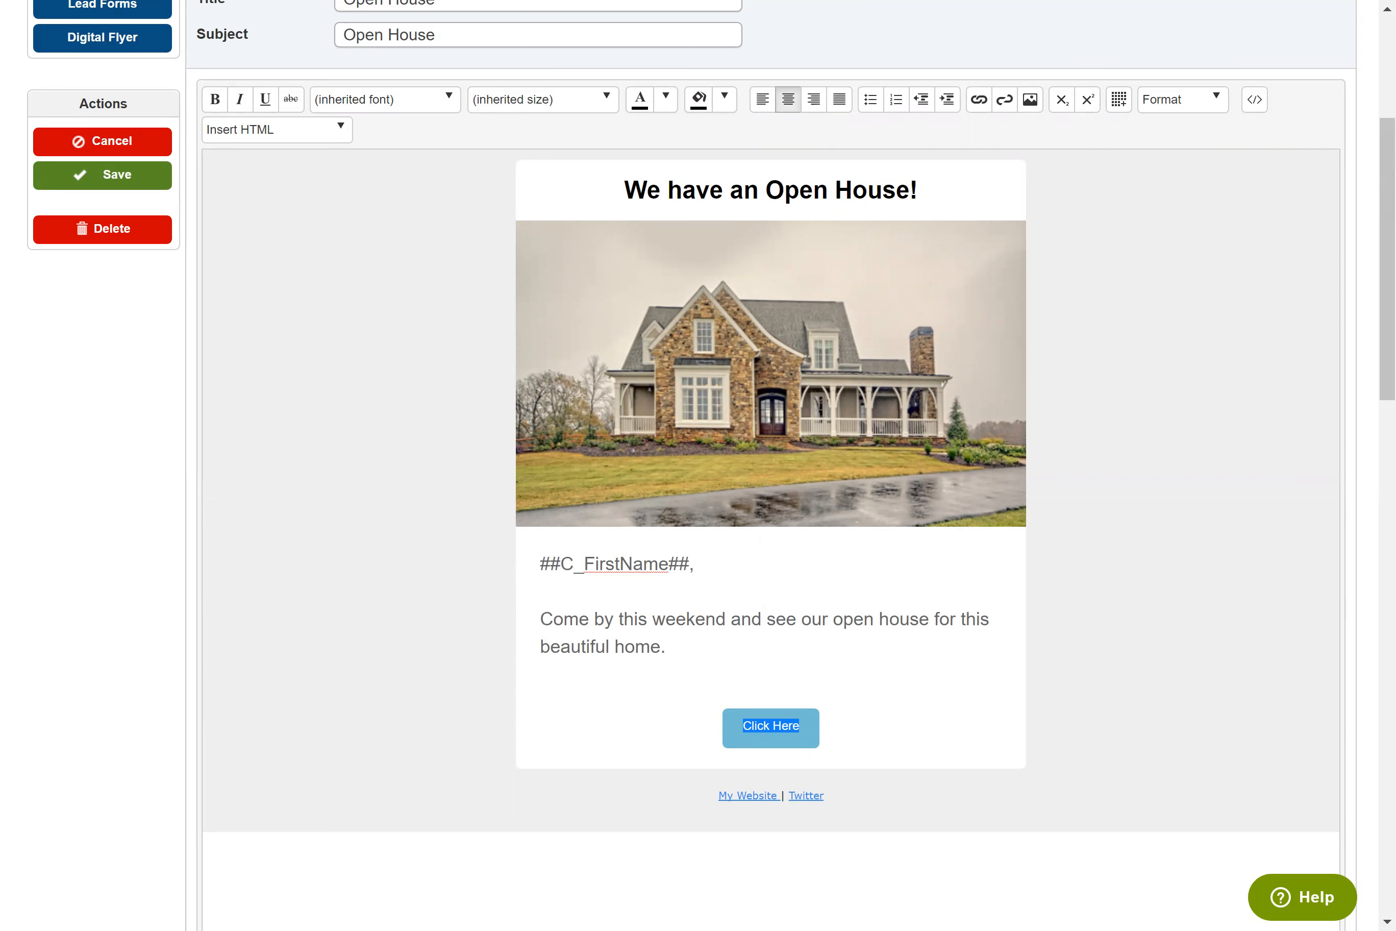
pyautogui.click(980, 104)
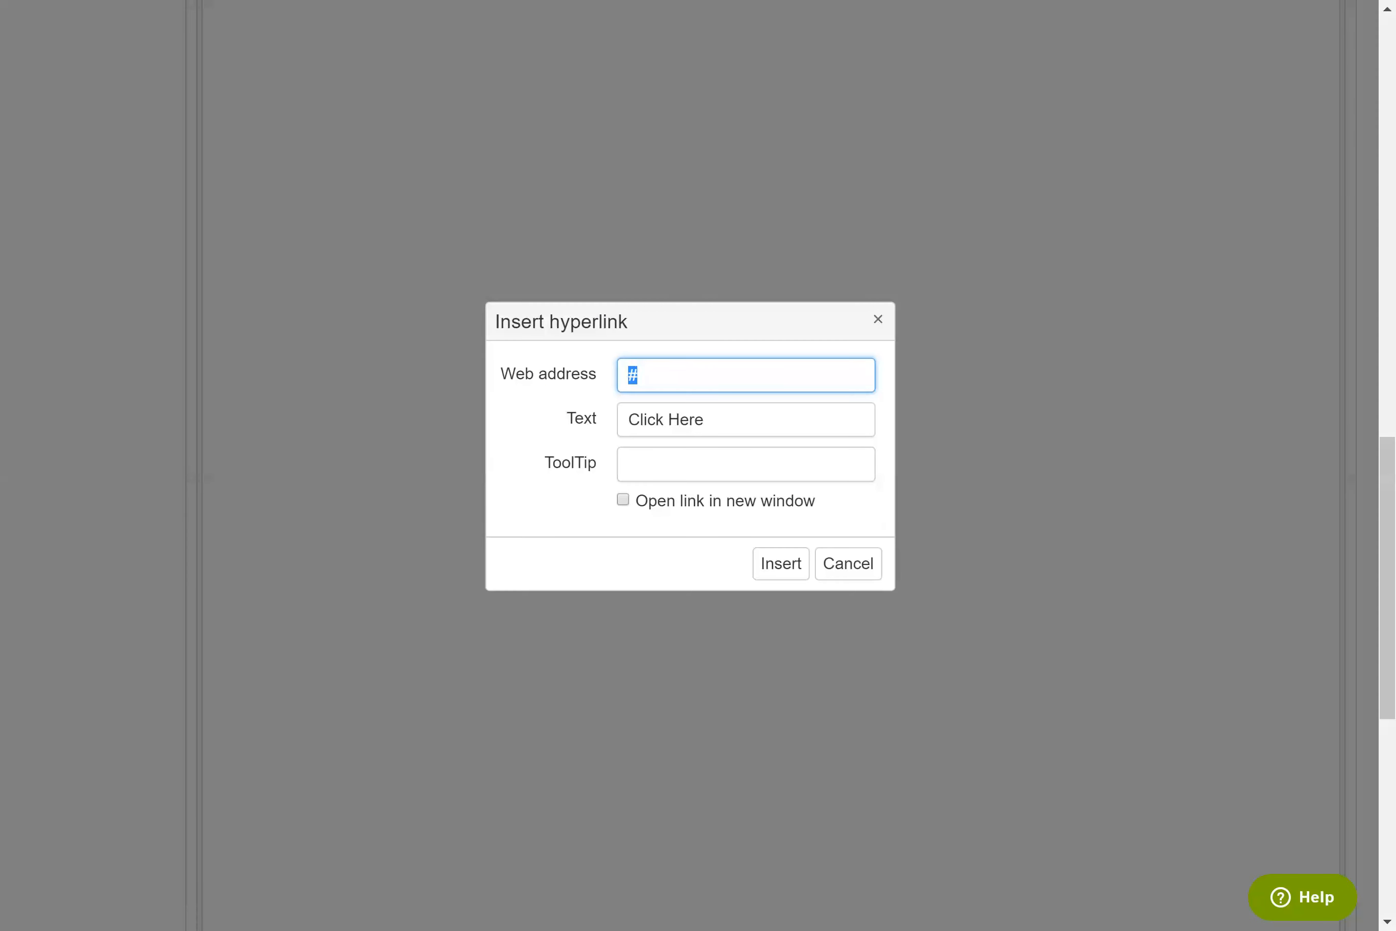
pyautogui.write('http')
pyautogui.write(':')
pyautogui.write('//w')
pyautogui.write('www')
pyautogui.press('BackSpace')
pyautogui.write('.agentsite.com')
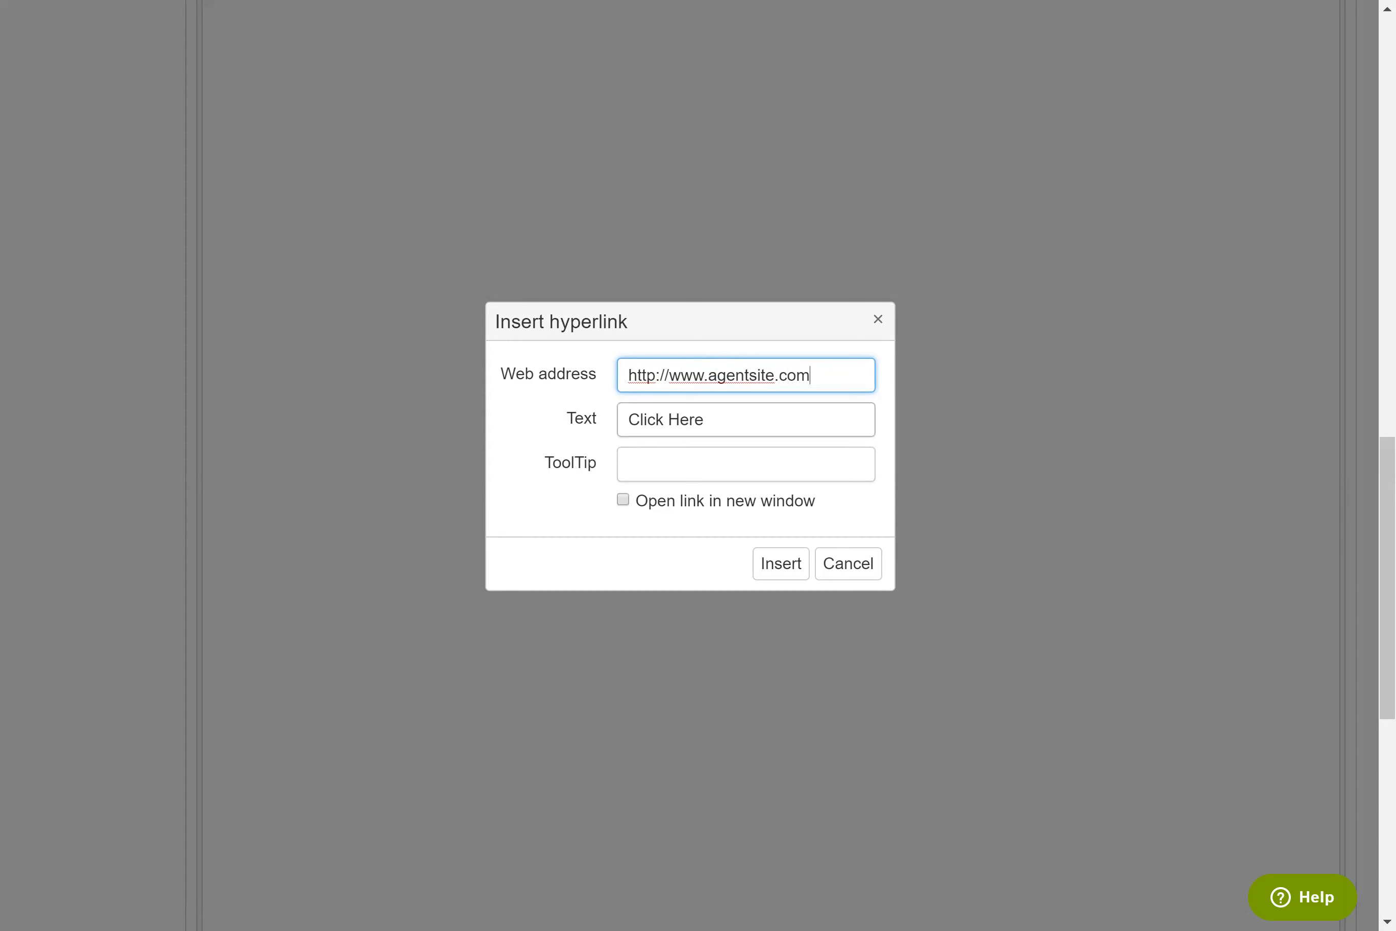
pyautogui.press('Tab')
pyautogui.press('Tab')
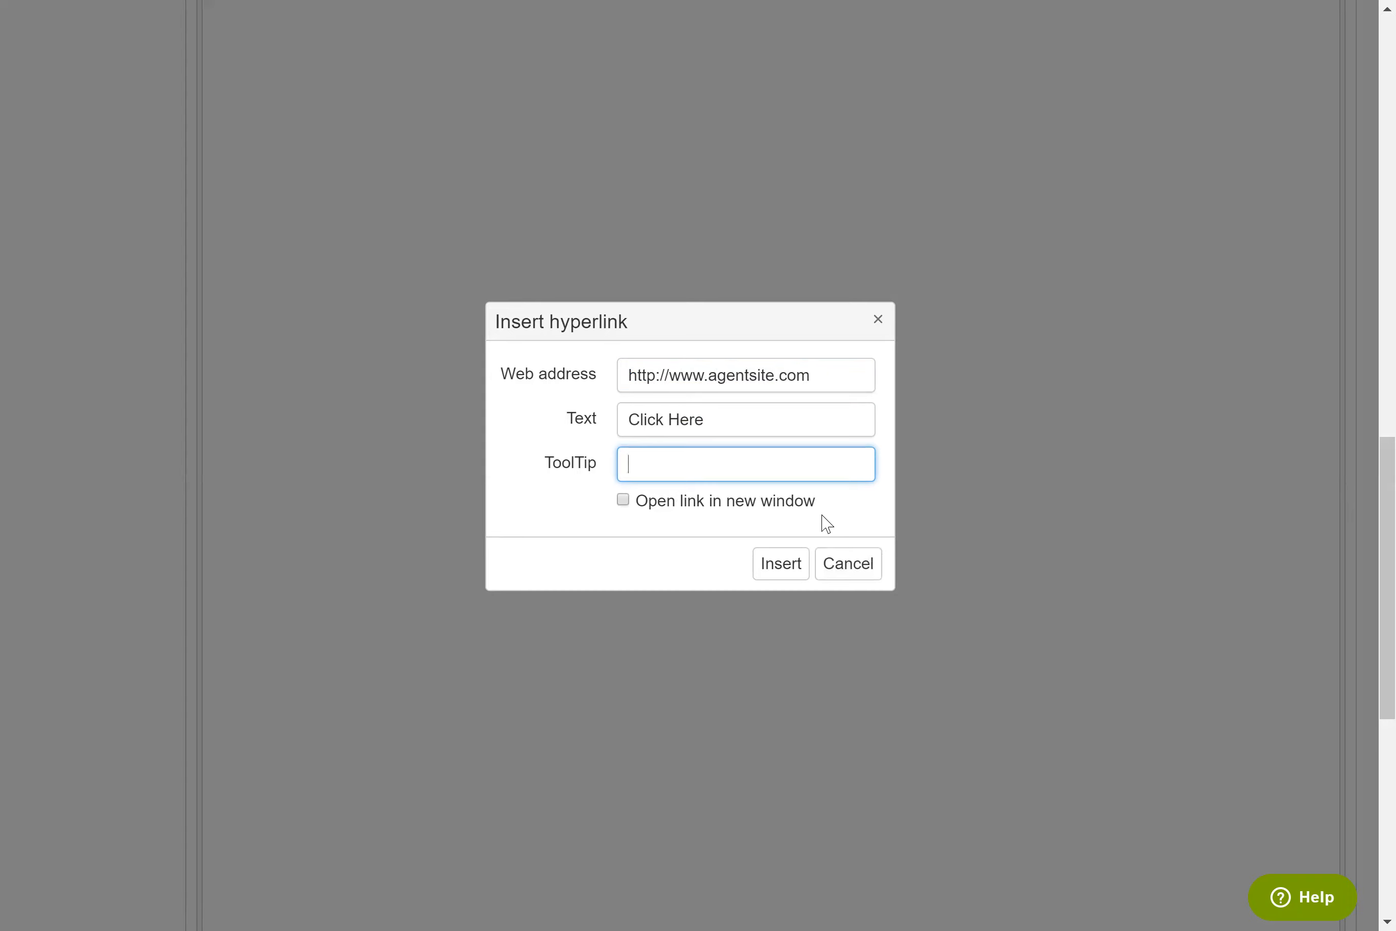
pyautogui.click(779, 565)
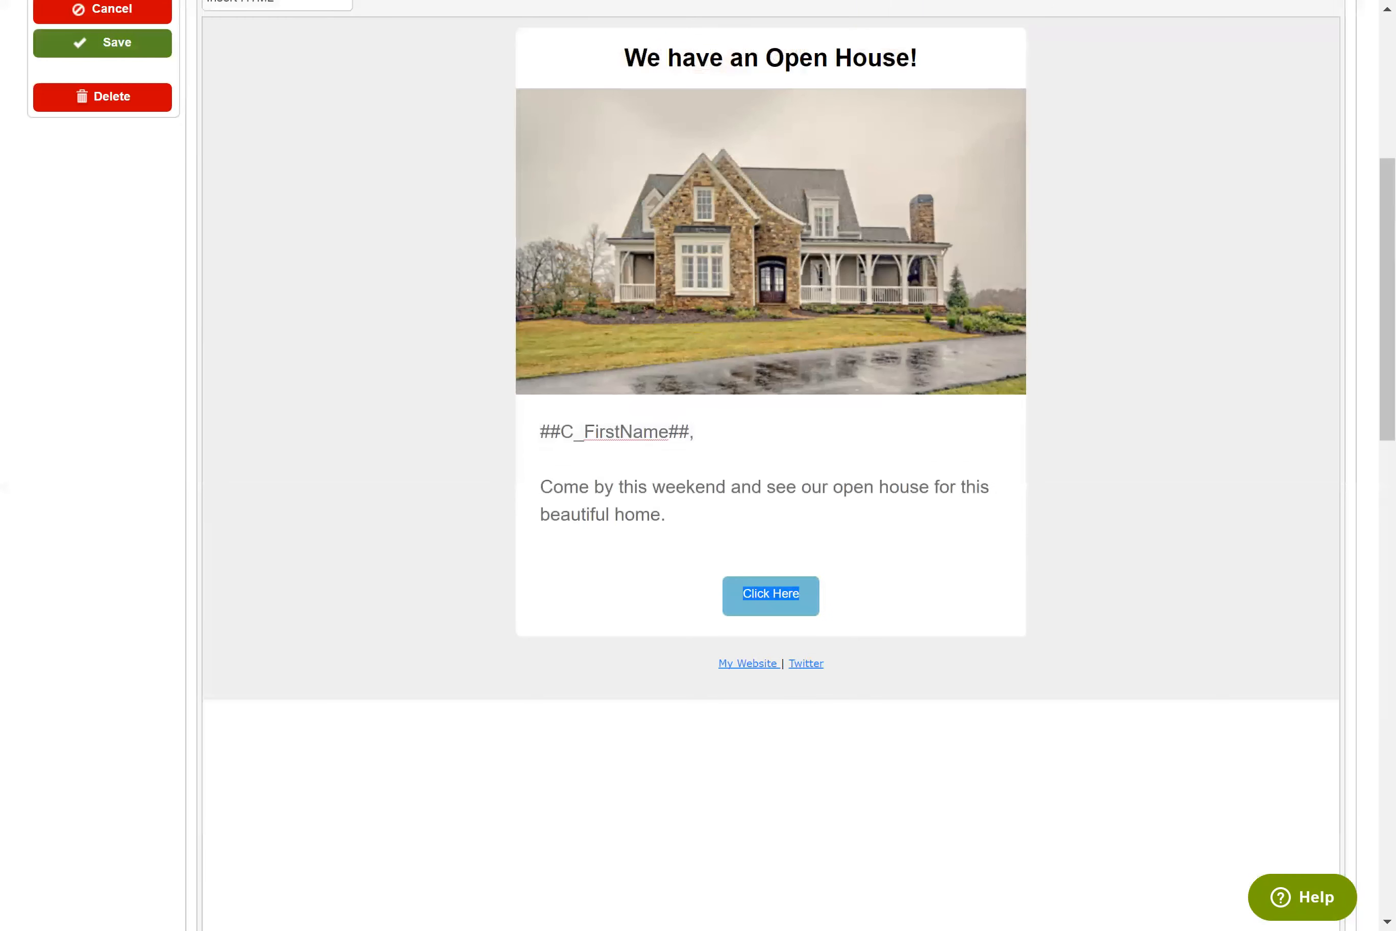
# Examine the My Website and Twitter footer links and the hyperlink tool used for editing them
pyautogui.click(660, 512)
pyautogui.moveTo(718, 663); pyautogui.dragTo(793, 663)
pyautogui.scroll(3, 793, 663)
pyautogui.scroll(-3, 770, 421)
pyautogui.moveTo(824, 663); pyautogui.dragTo(787, 663)
pyautogui.scroll(1, 787, 663)
pyautogui.scroll(5, 1016, 324)
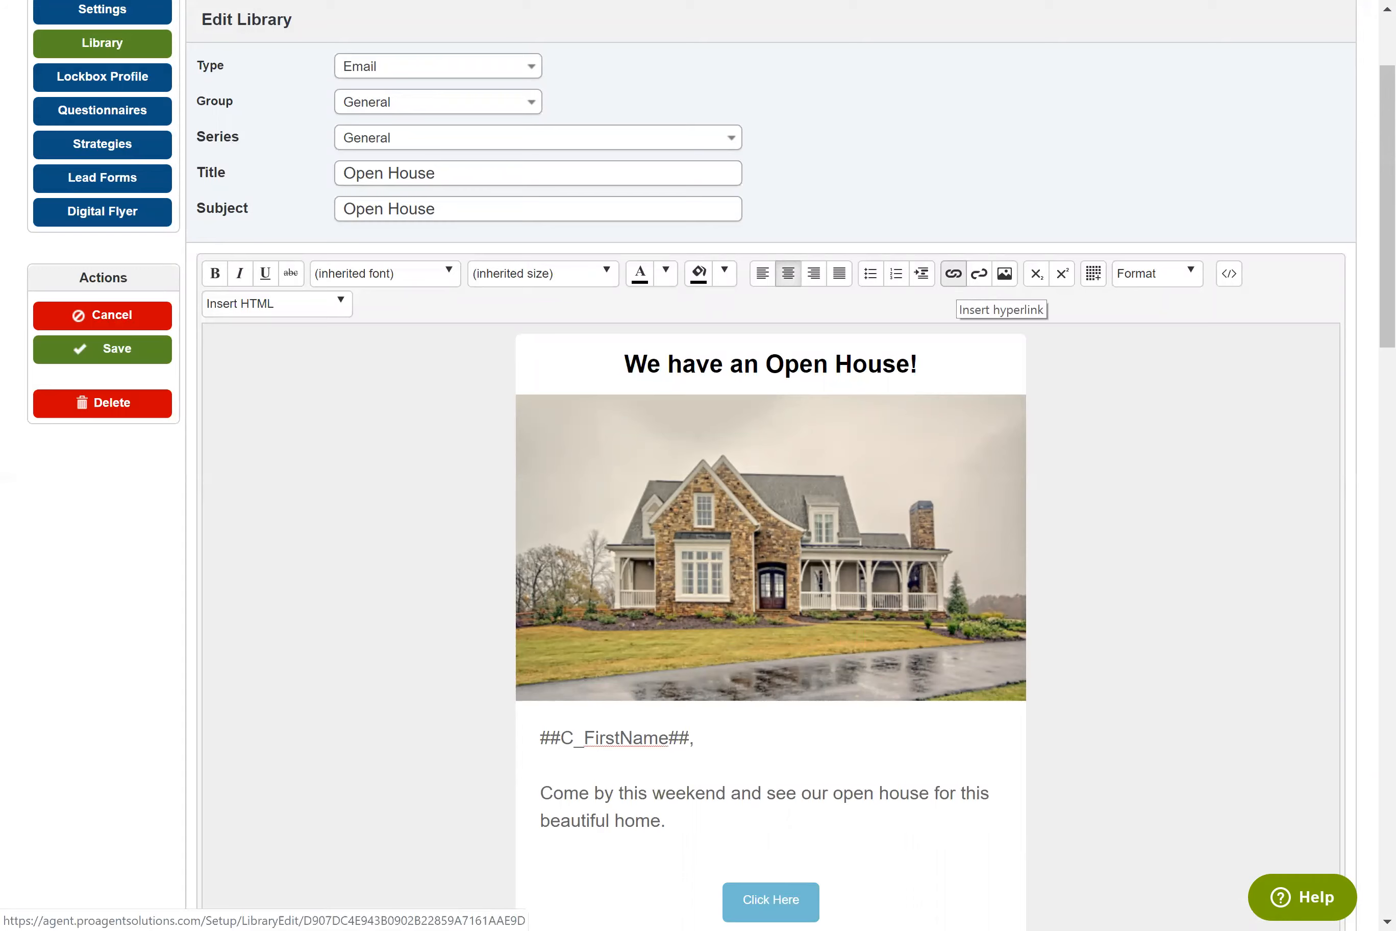
pyautogui.scroll(-5, 959, 286)
pyautogui.scroll(-1, 711, 360)
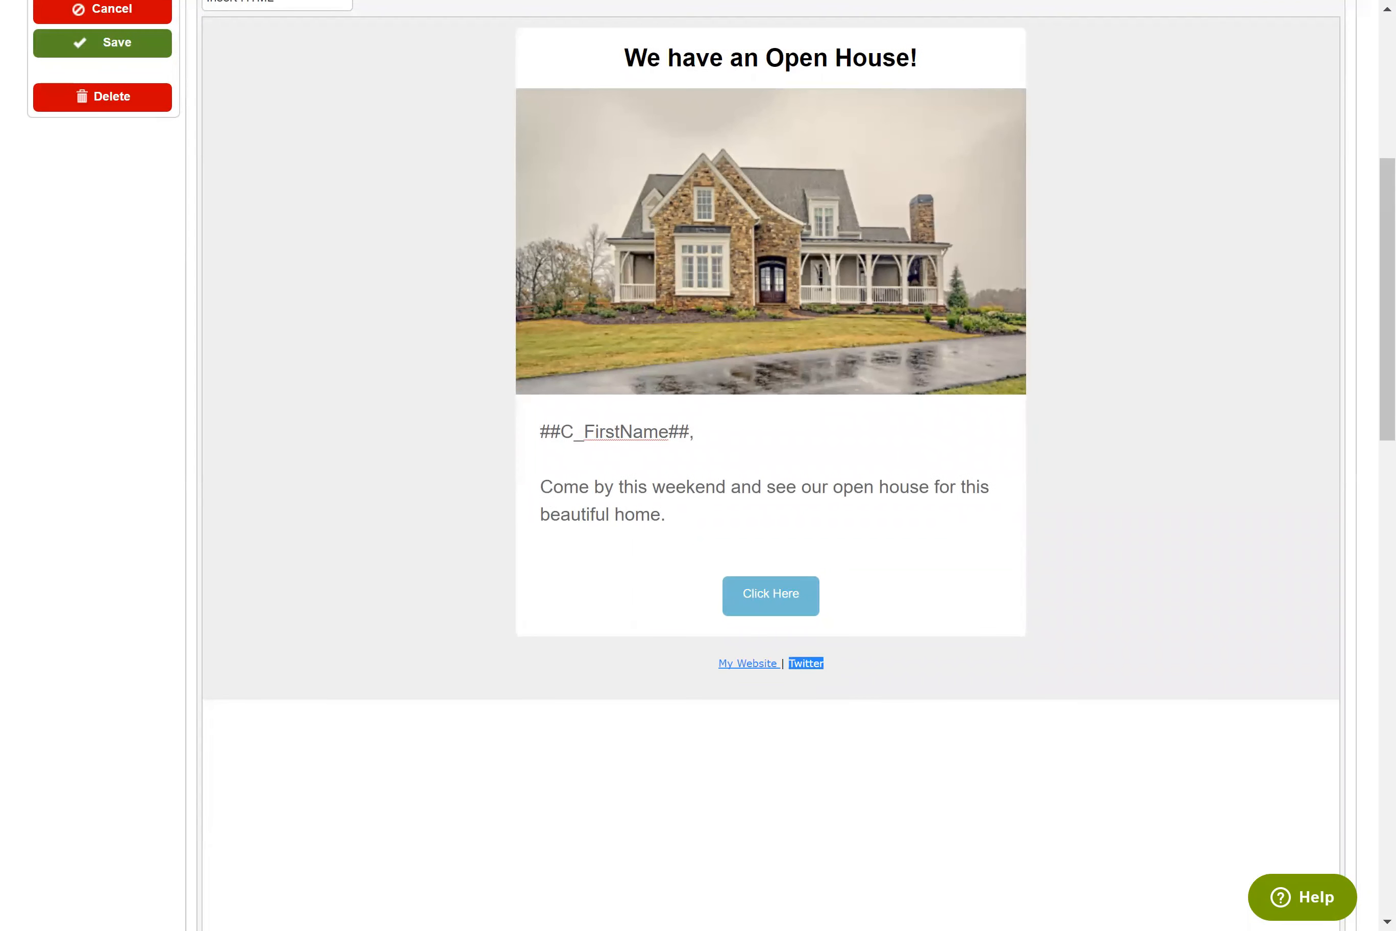
pyautogui.click(830, 664)
pyautogui.write('| Facebook')
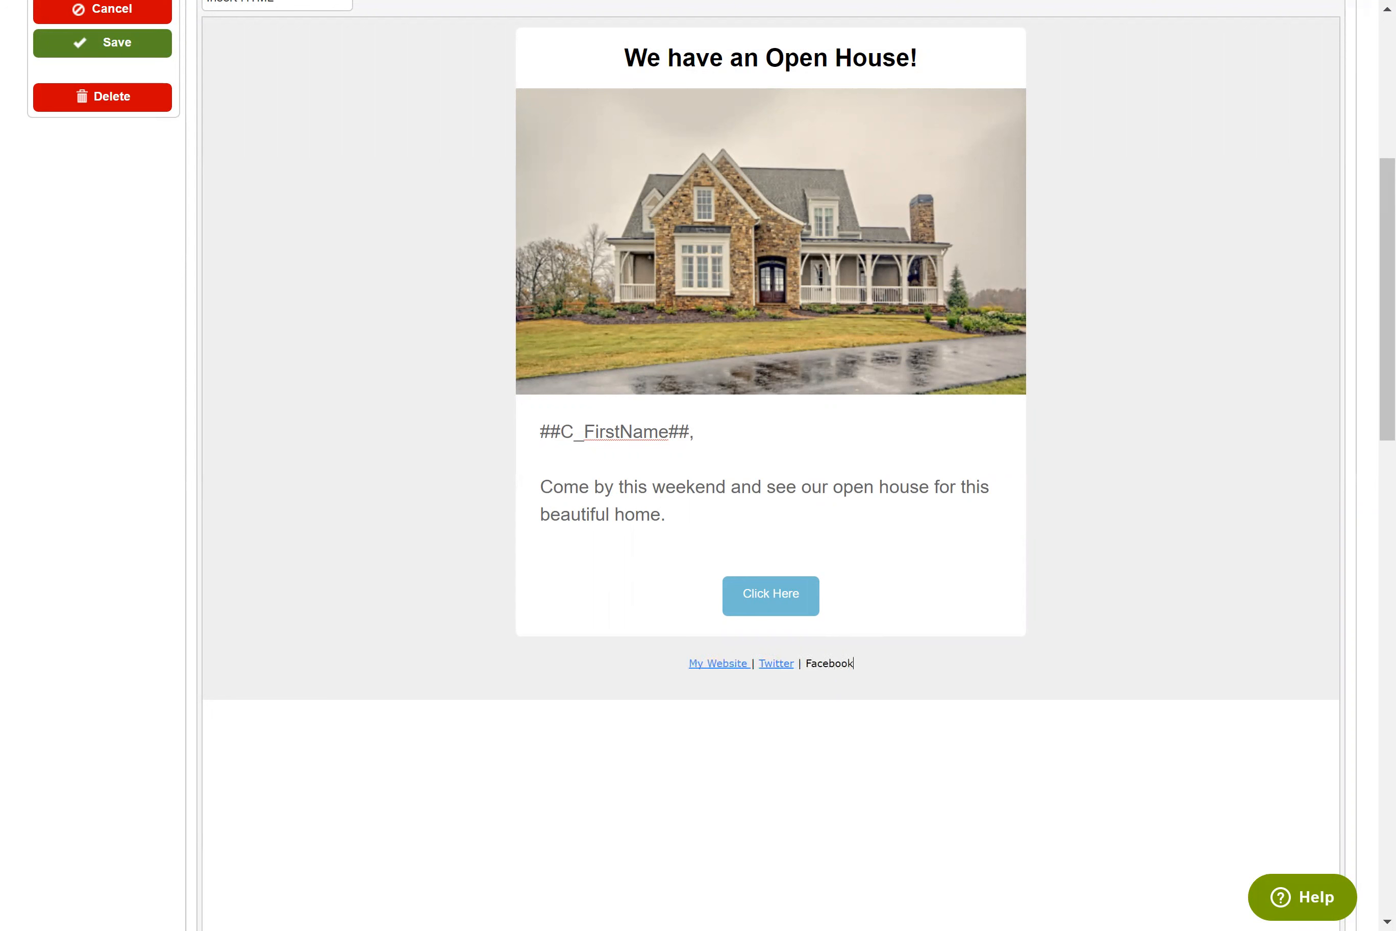
pyautogui.moveTo(855, 664); pyautogui.dragTo(805, 663)
pyautogui.scroll(5, 932, 446)
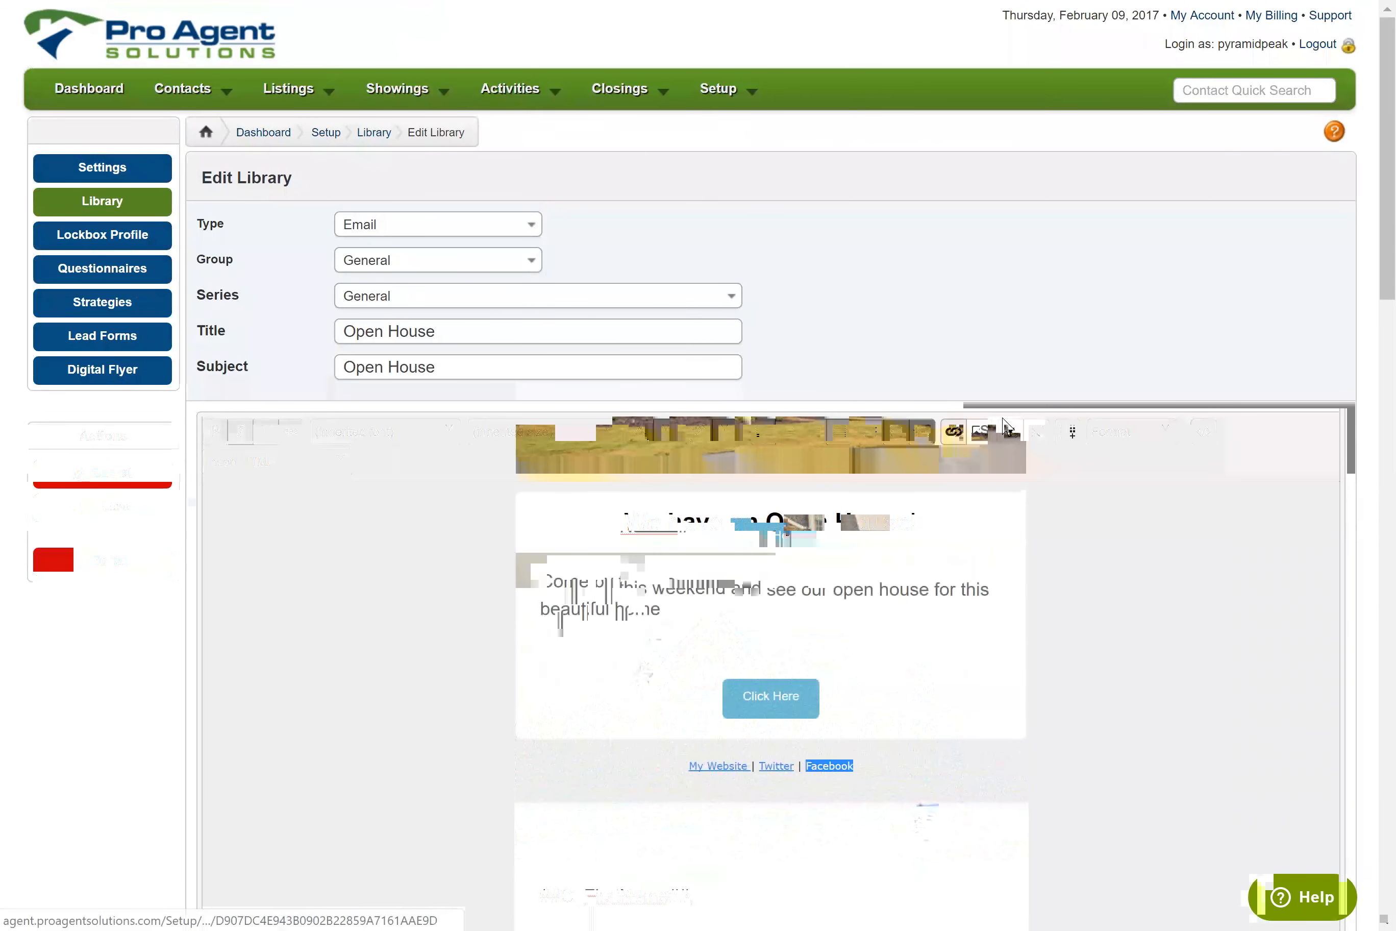
pyautogui.click(955, 434)
pyautogui.press('End')
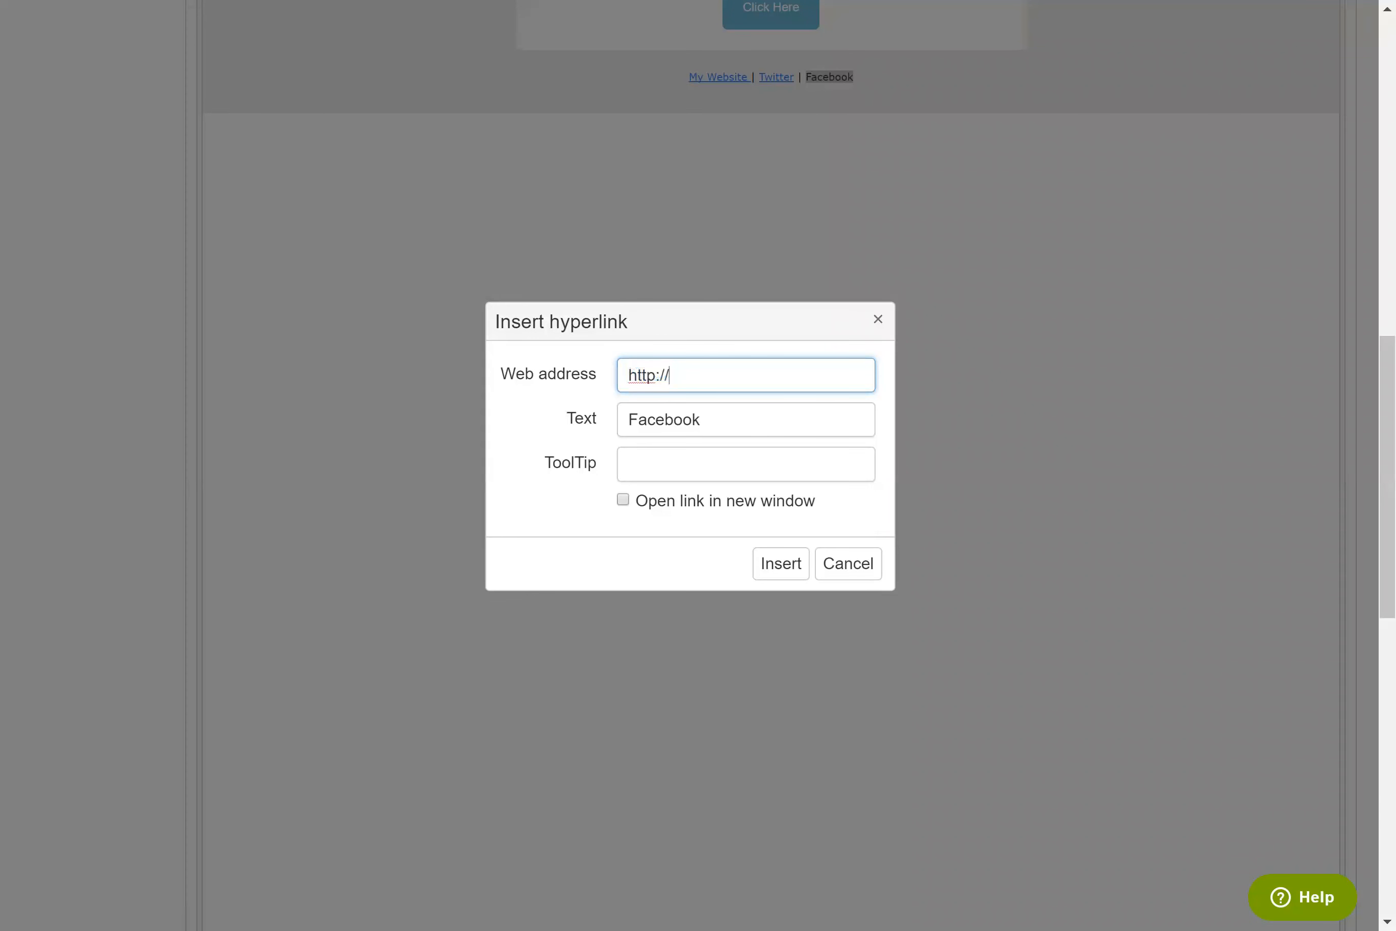
pyautogui.write('f')
pyautogui.press('BackSpace')
pyautogui.write('facebooked.')
pyautogui.press('BackSpace')
pyautogui.press('BackSpace')
pyautogui.press('BackSpace')
pyautogui.write('.com/profile')
pyautogui.click(767, 571)
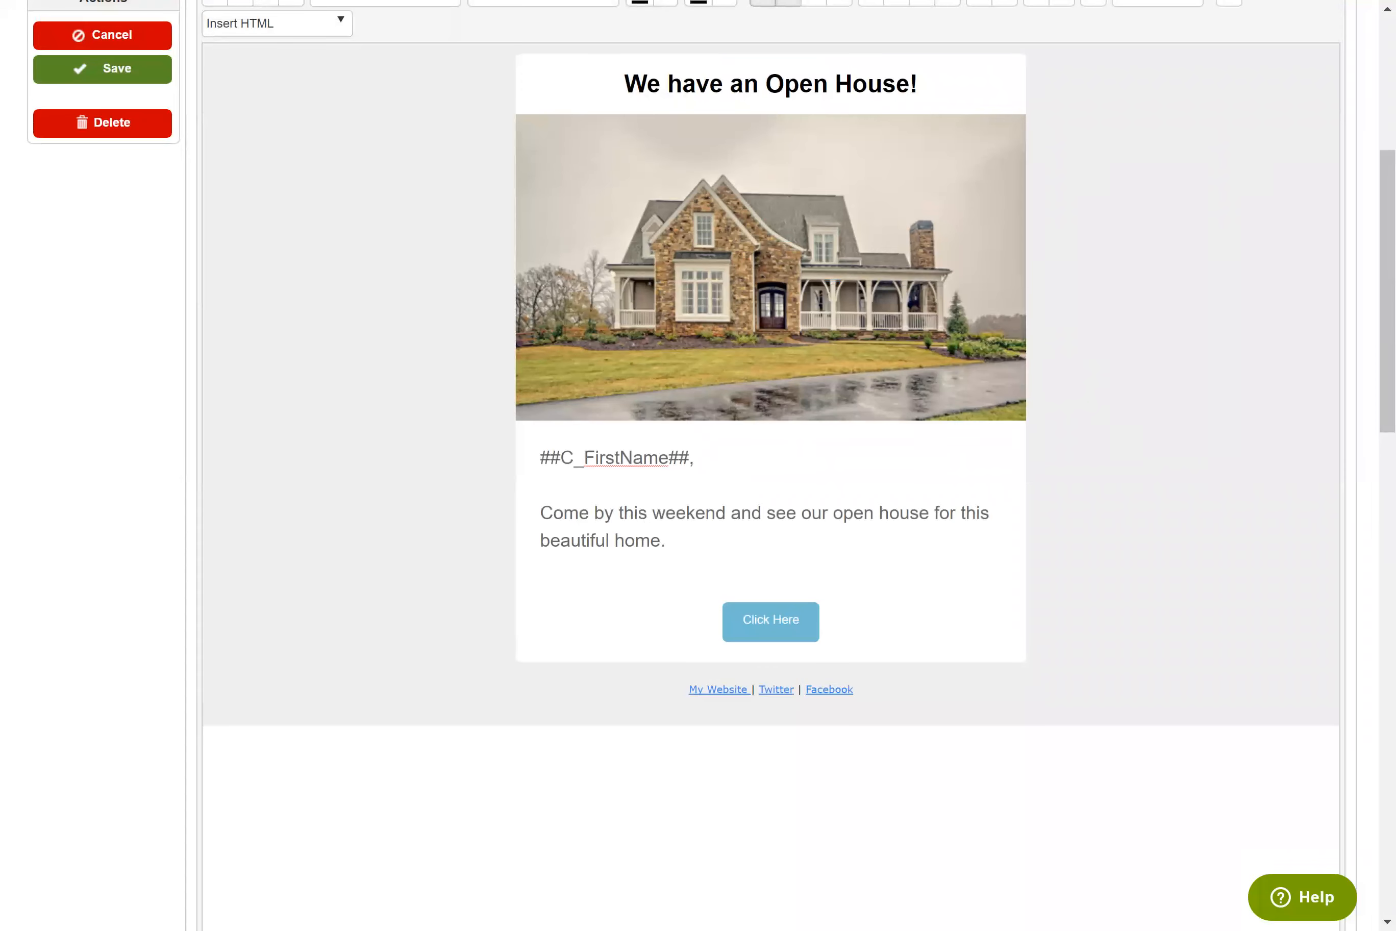
# Review the email's HTML source code and close it without updating anything
pyautogui.scroll(2, 770, 466)
pyautogui.scroll(-1, 771, 465)
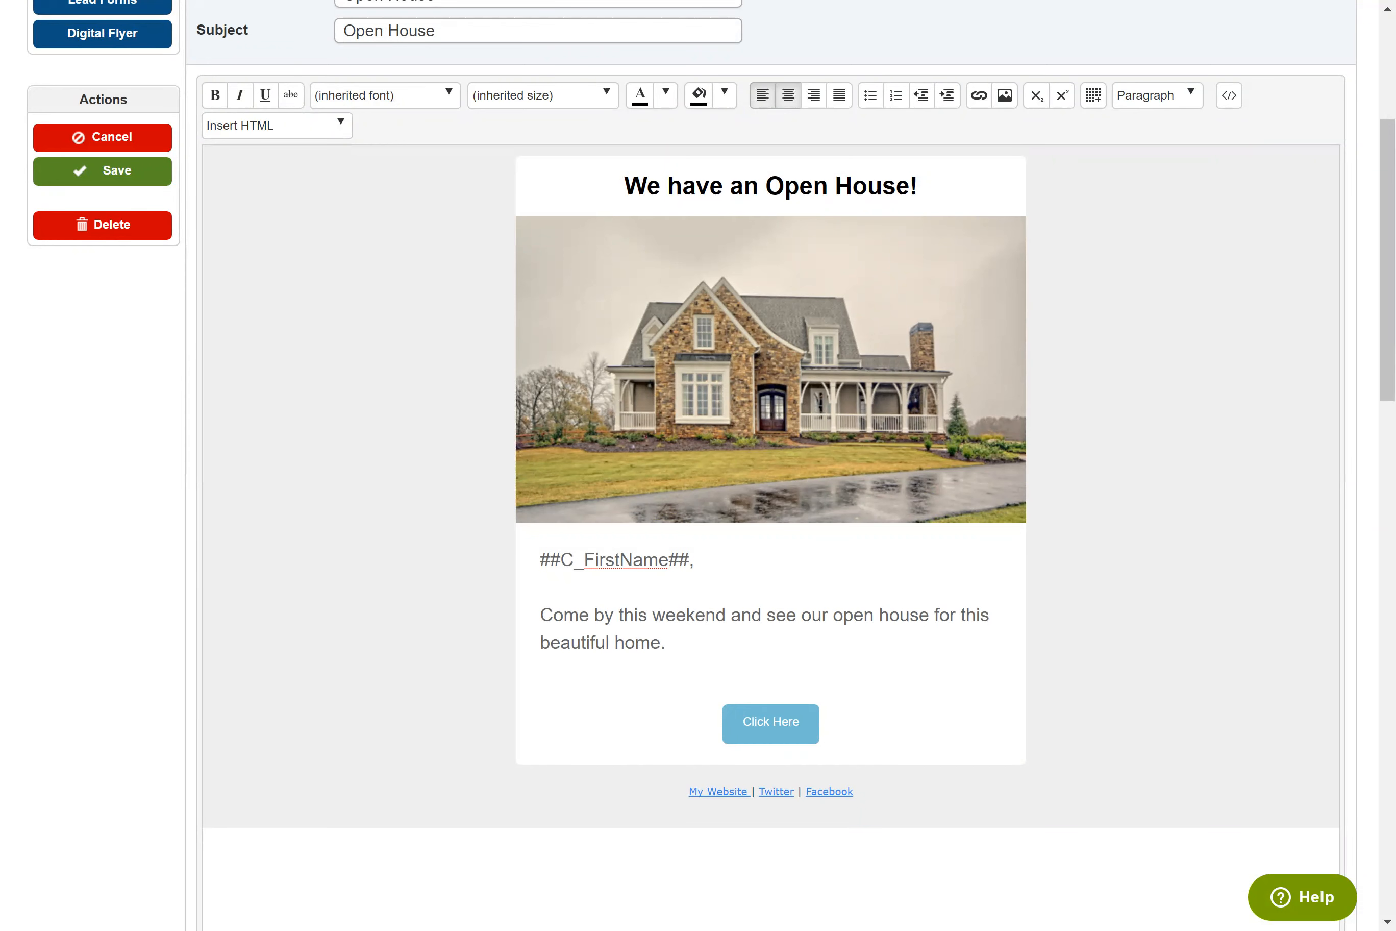
pyautogui.scroll(1, 771, 465)
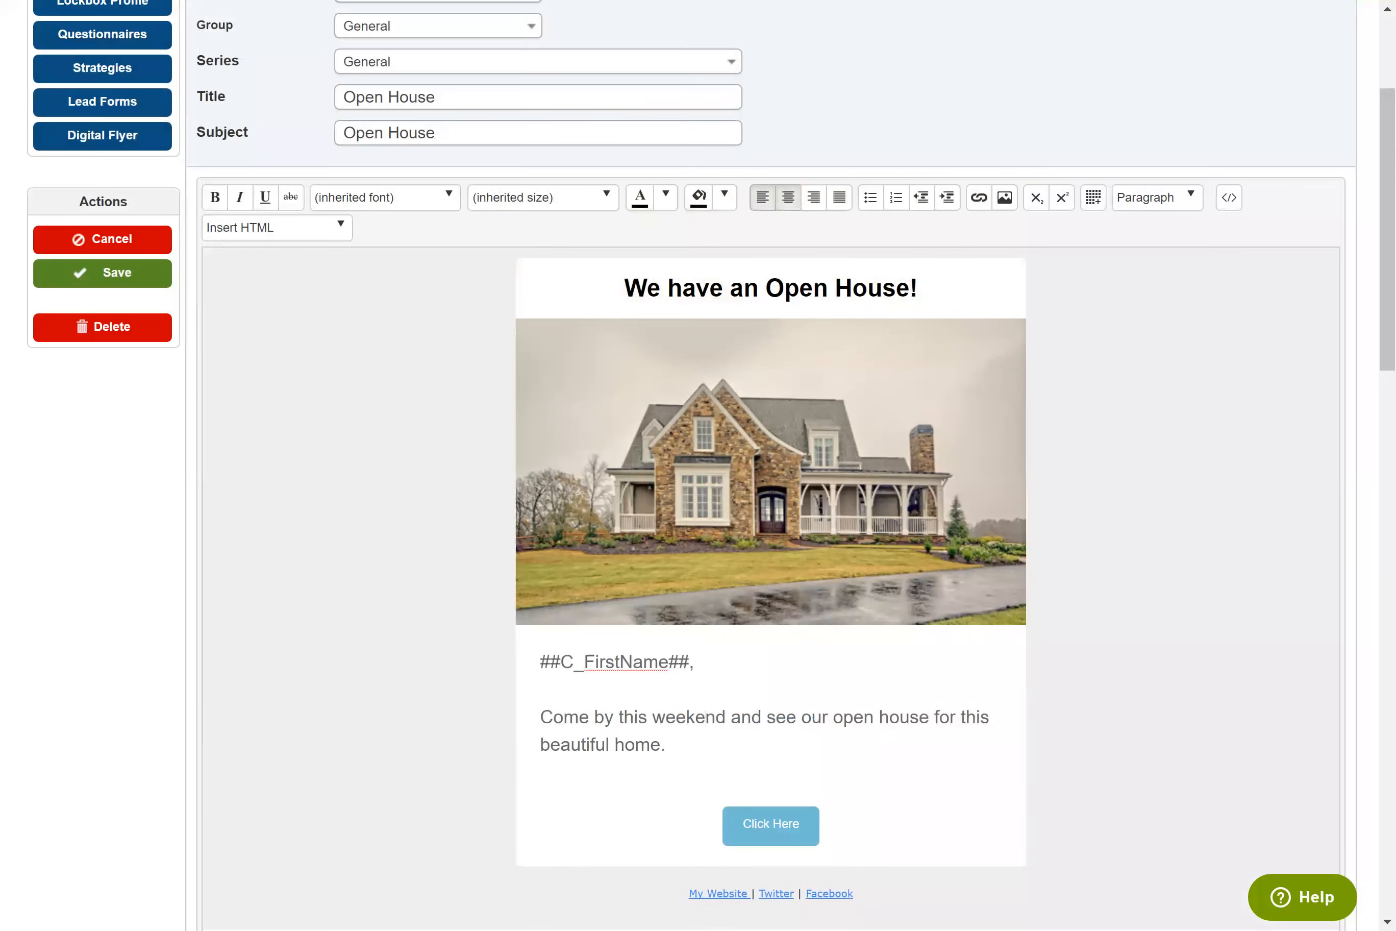
pyautogui.scroll(1, 1102, 448)
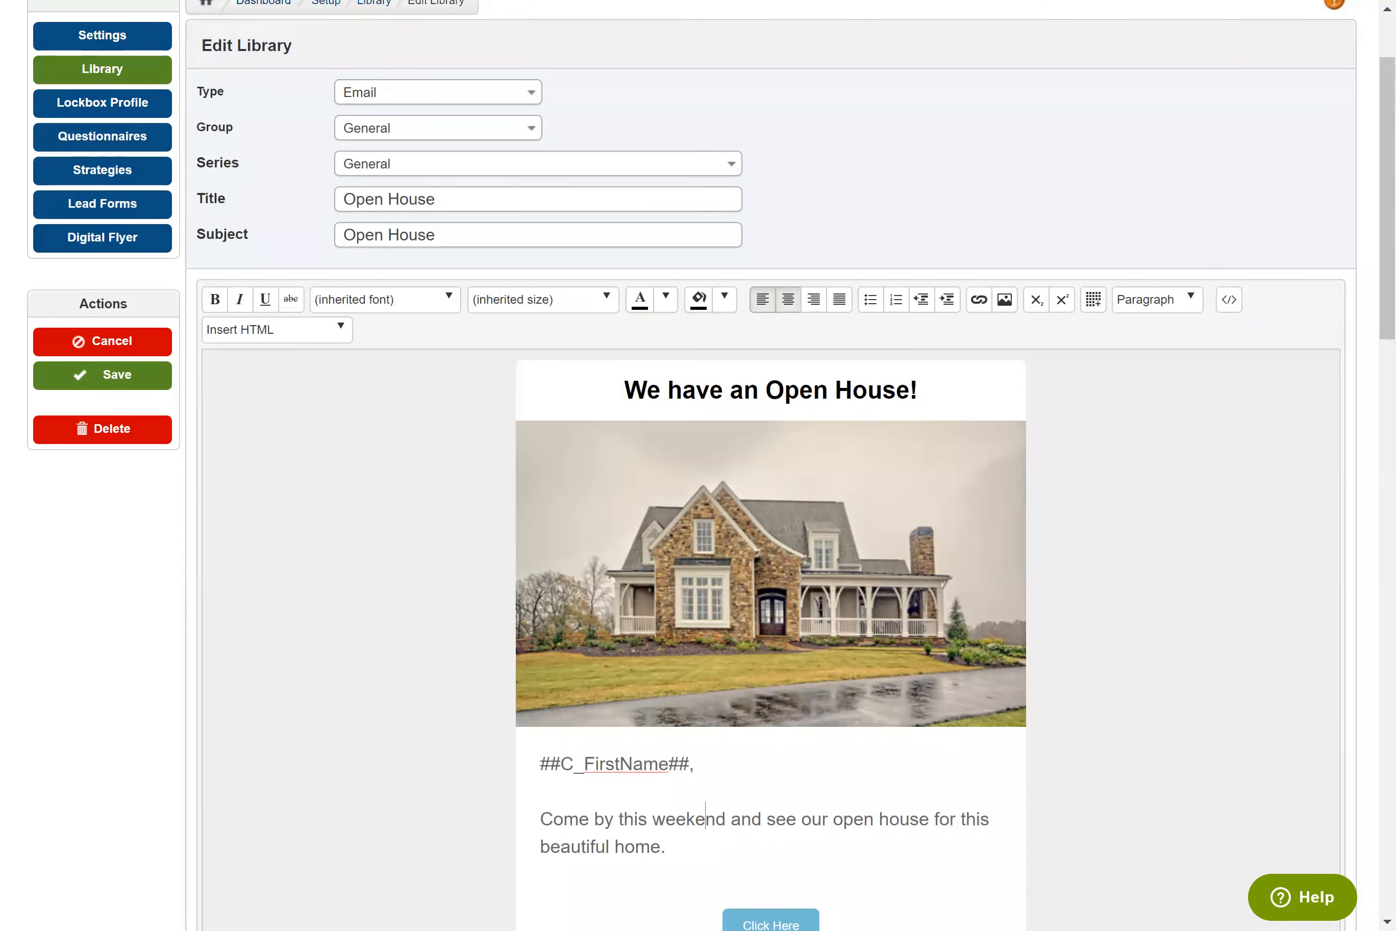
pyautogui.scroll(1, 1102, 447)
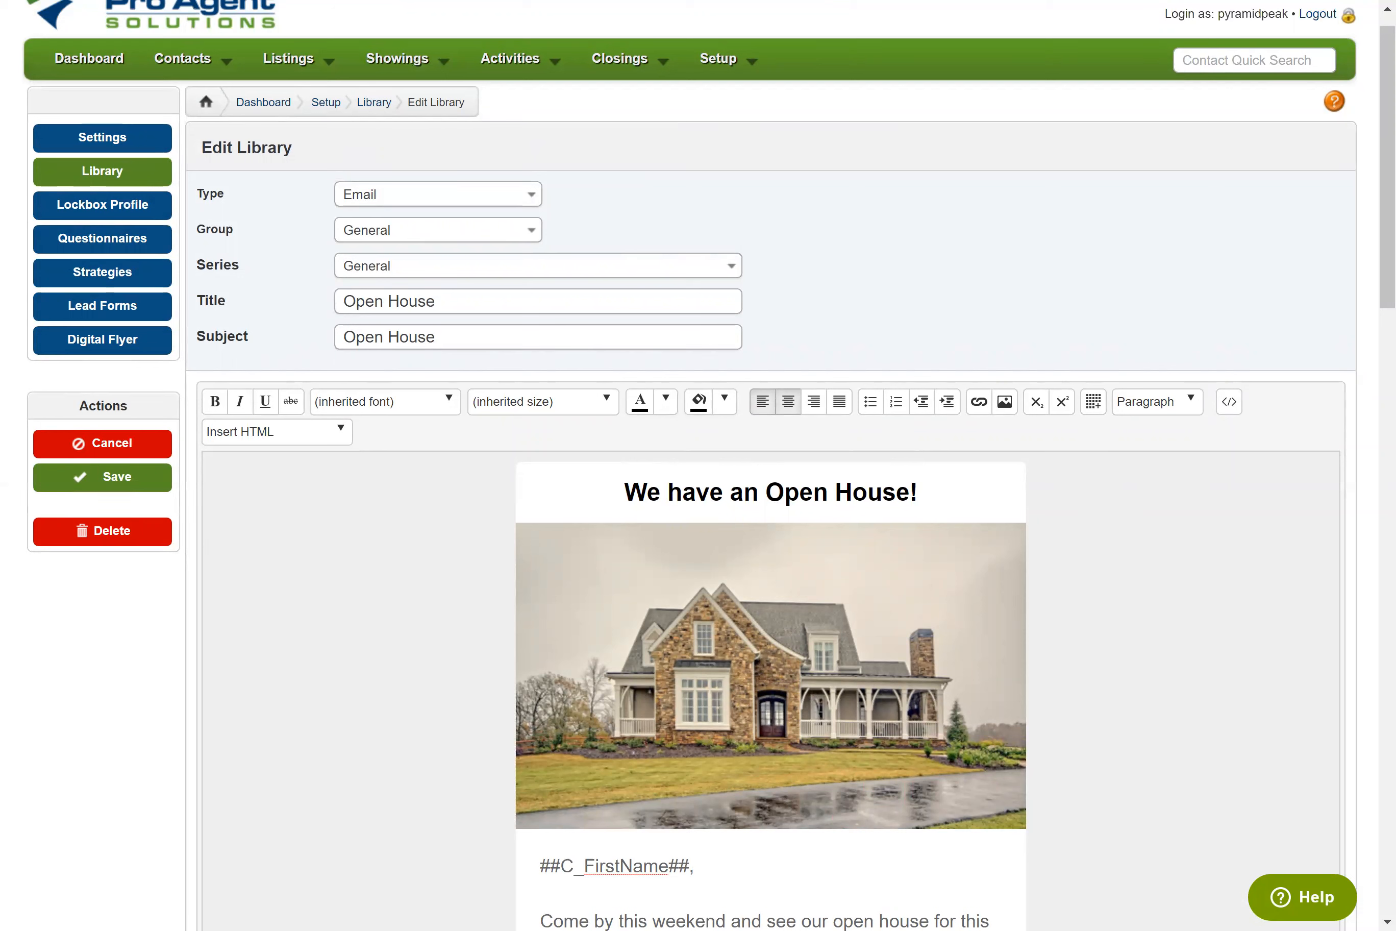
pyautogui.click(1229, 404)
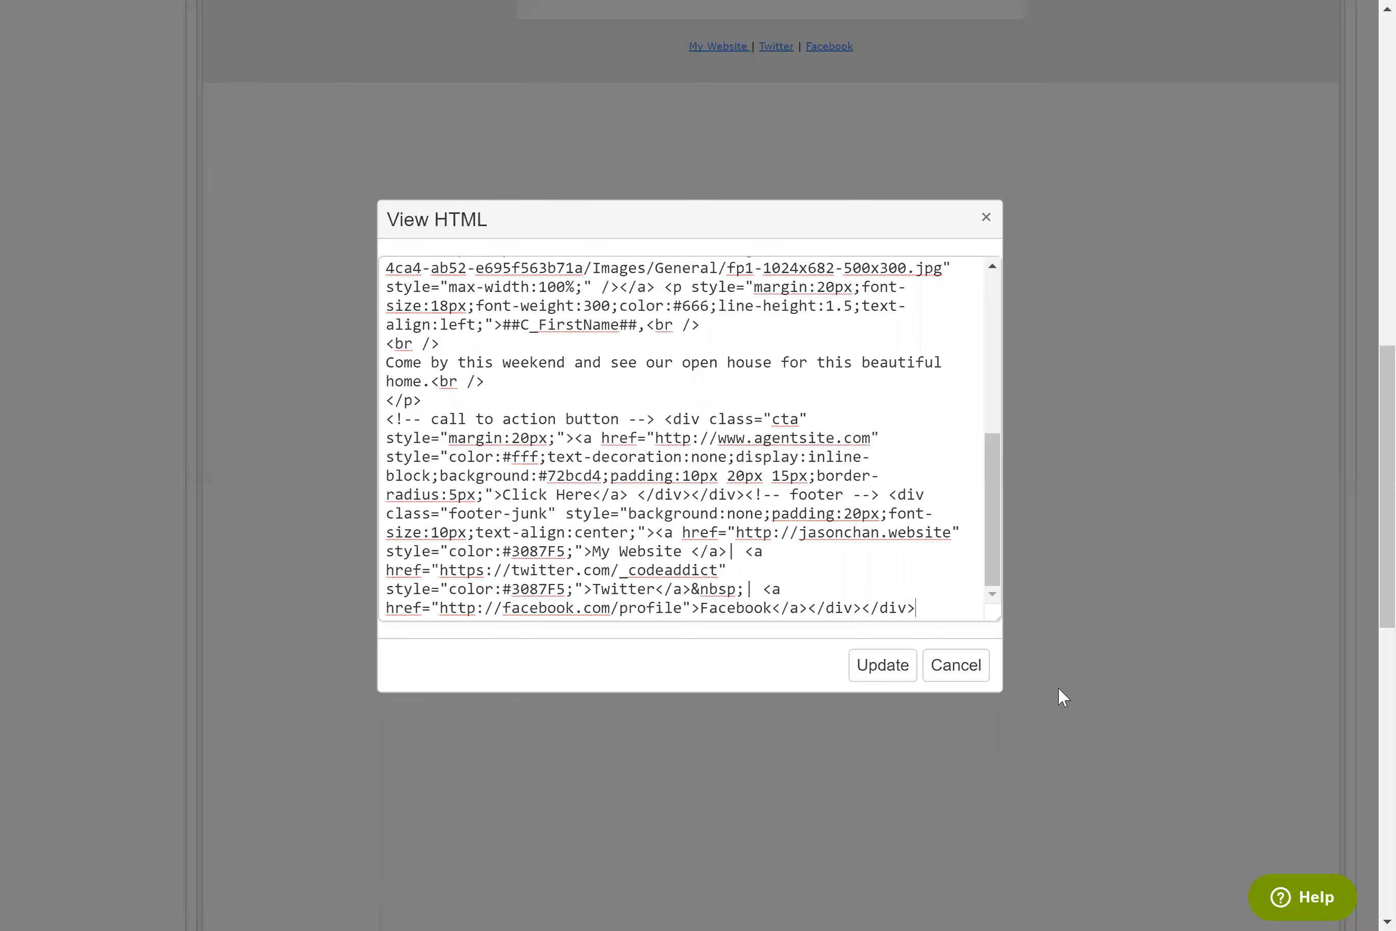
pyautogui.click(971, 666)
pyautogui.scroll(10, 771, 466)
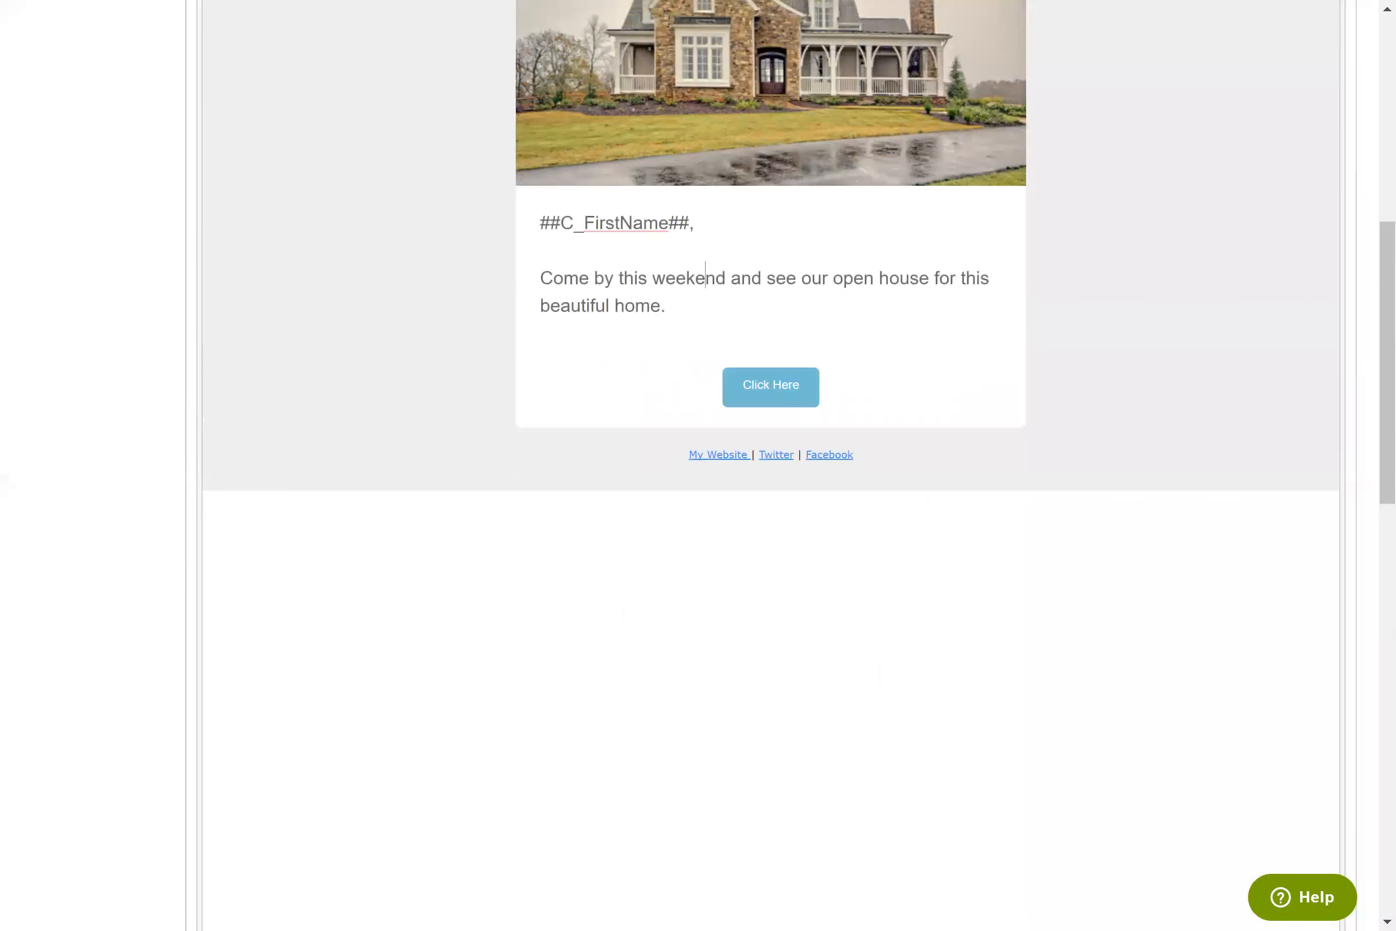
pyautogui.scroll(2, 770, 465)
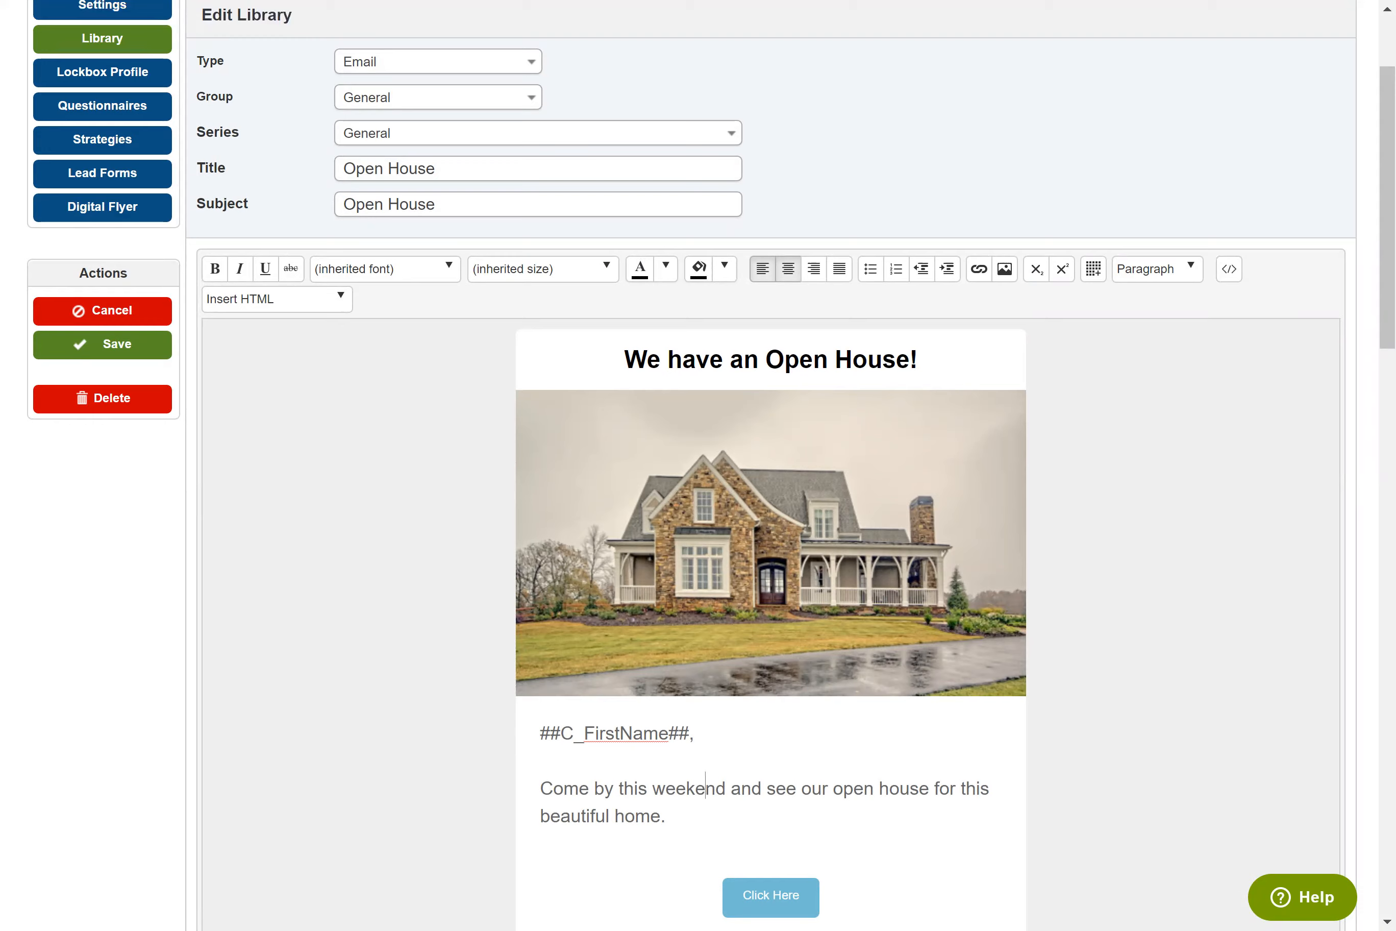
pyautogui.scroll(2, 781, 480)
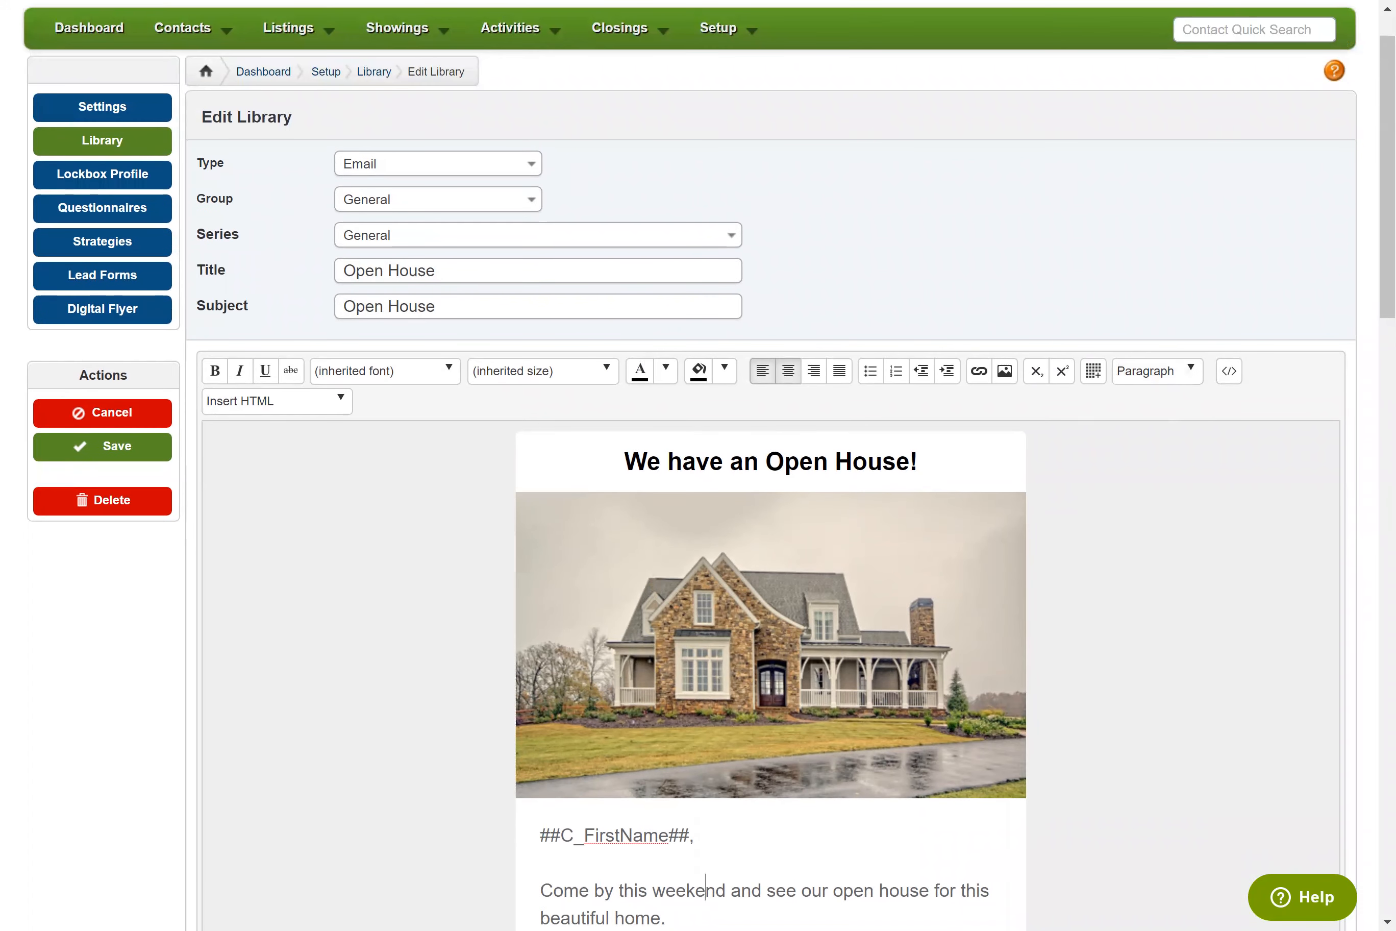
# Examine the paragraph format, background color, text color and font size options for the word "House!" in the heading without applying any
pyautogui.click(911, 461)
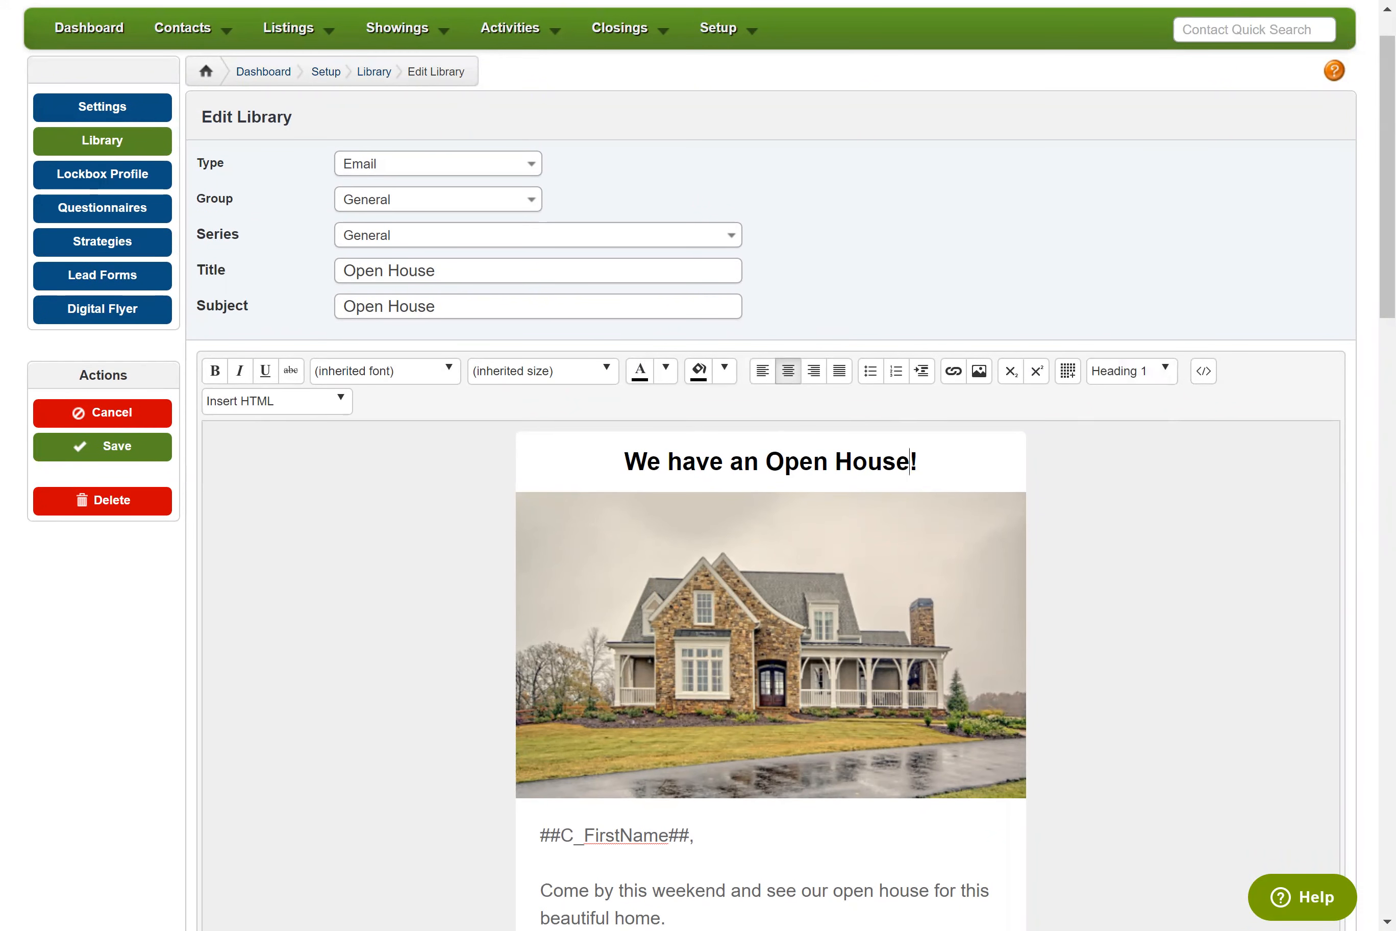
pyautogui.moveTo(918, 461); pyautogui.dragTo(835, 461)
pyautogui.click(1125, 371)
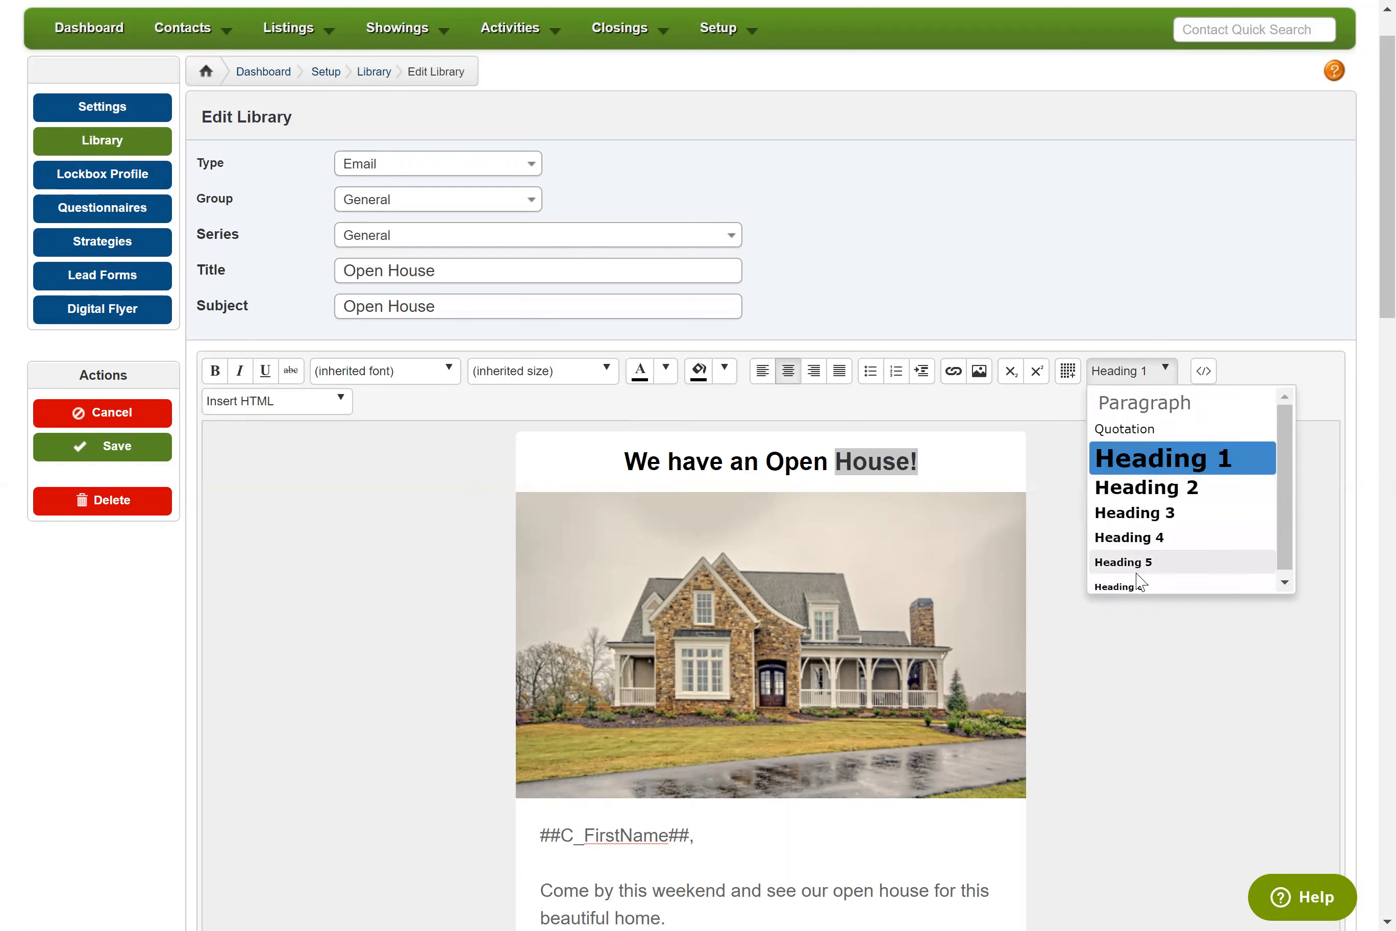
pyautogui.click(1123, 300)
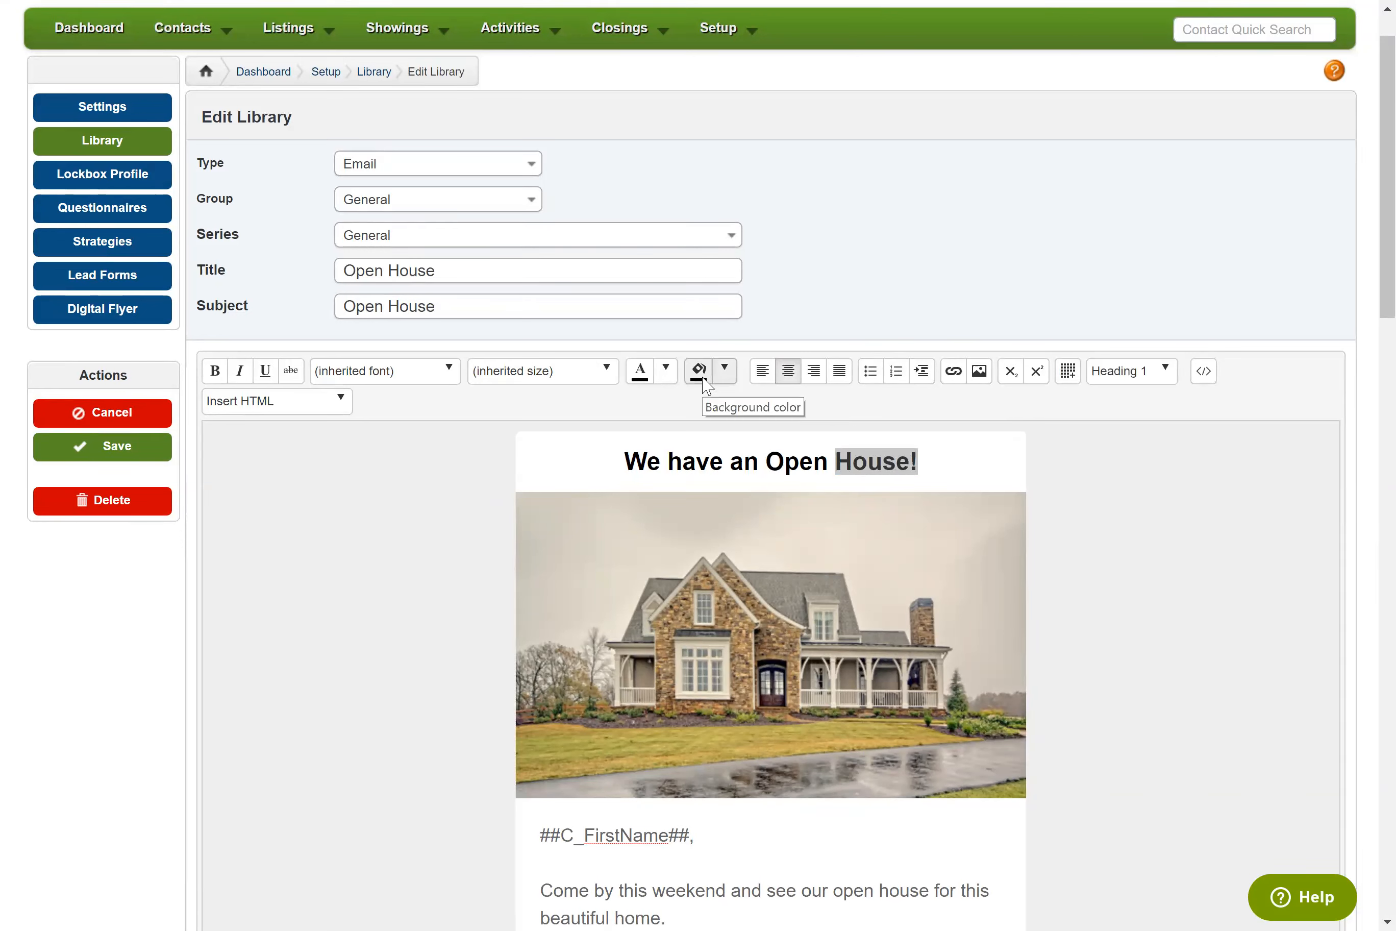
pyautogui.click(726, 368)
pyautogui.click(845, 305)
pyautogui.click(666, 378)
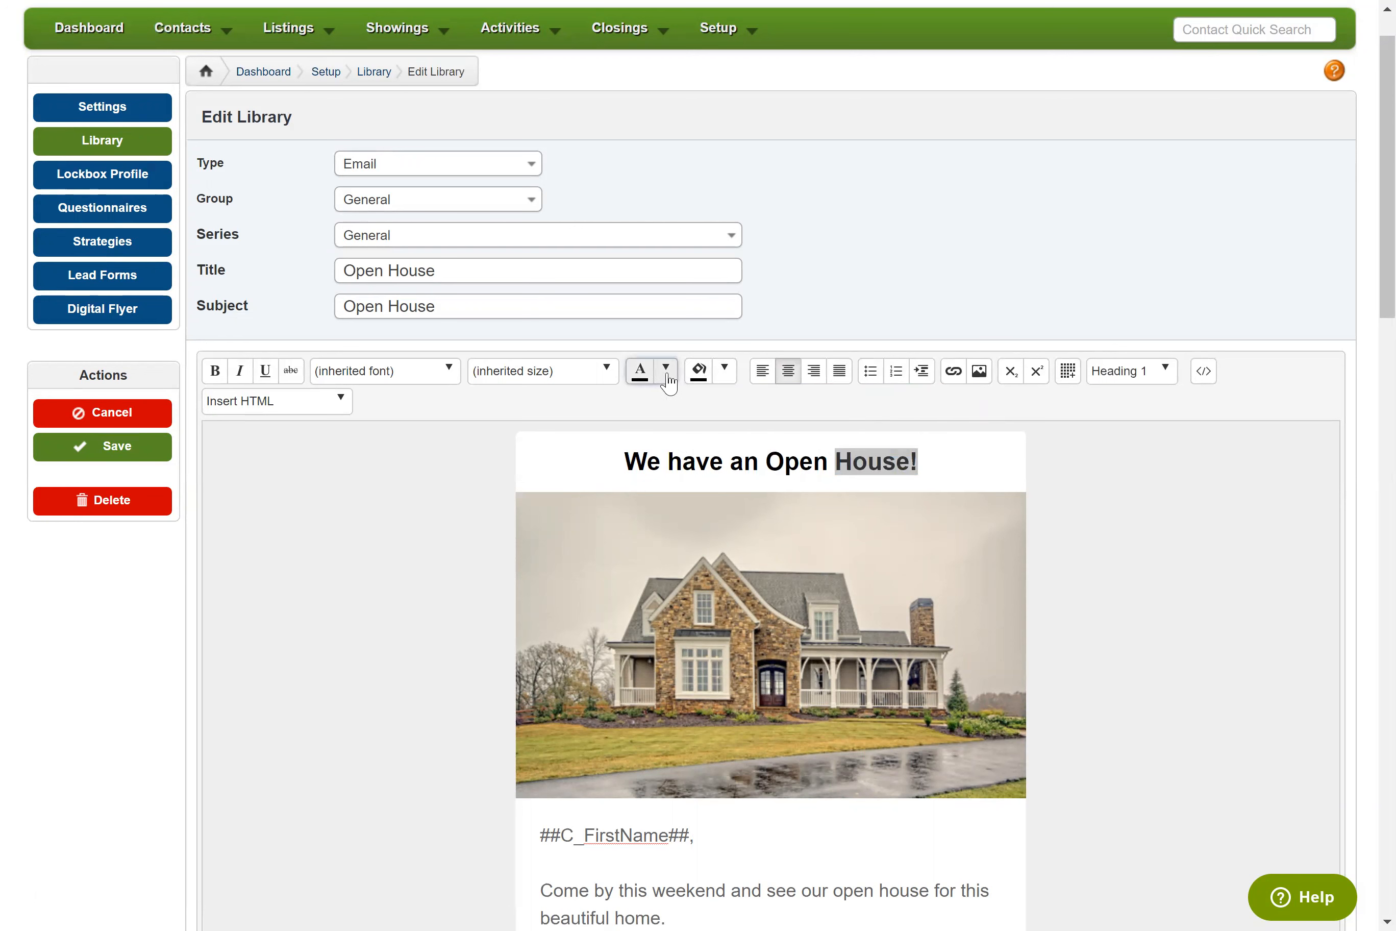
pyautogui.click(800, 305)
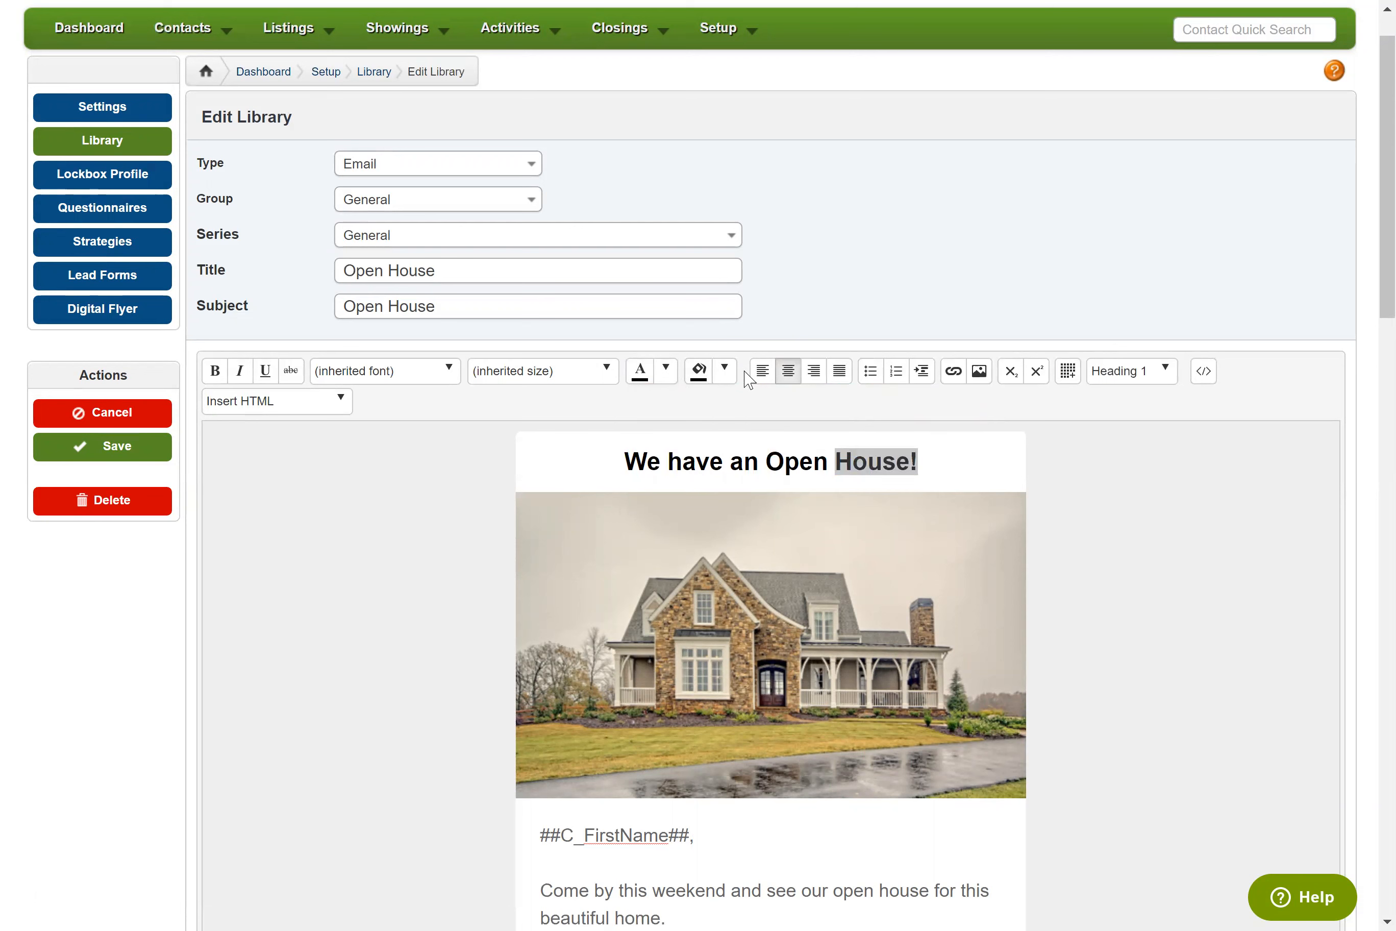
pyautogui.click(607, 373)
pyautogui.click(838, 268)
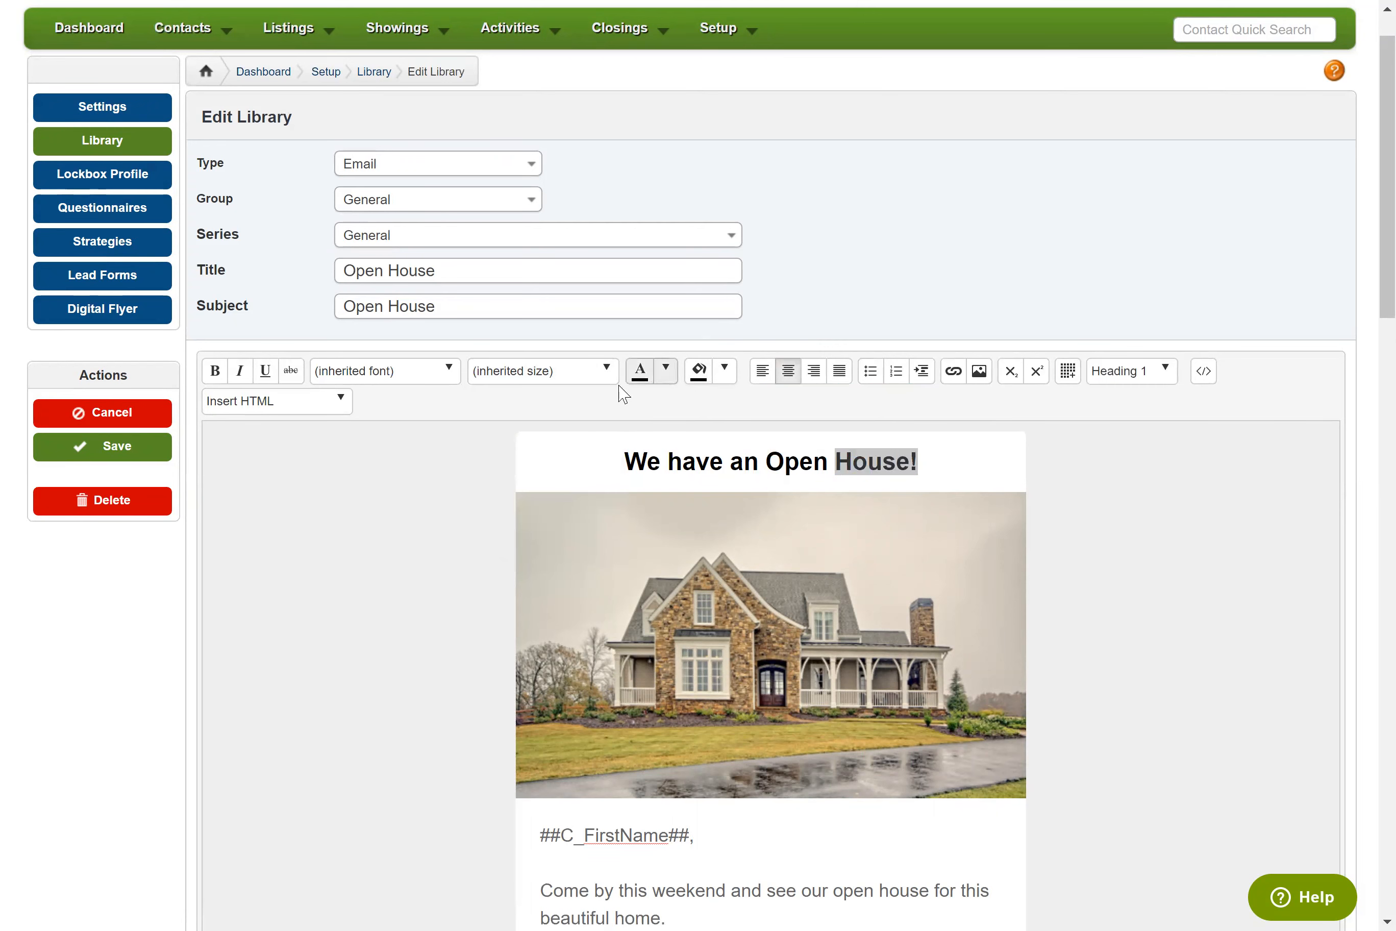
pyautogui.scroll(-5, 624, 393)
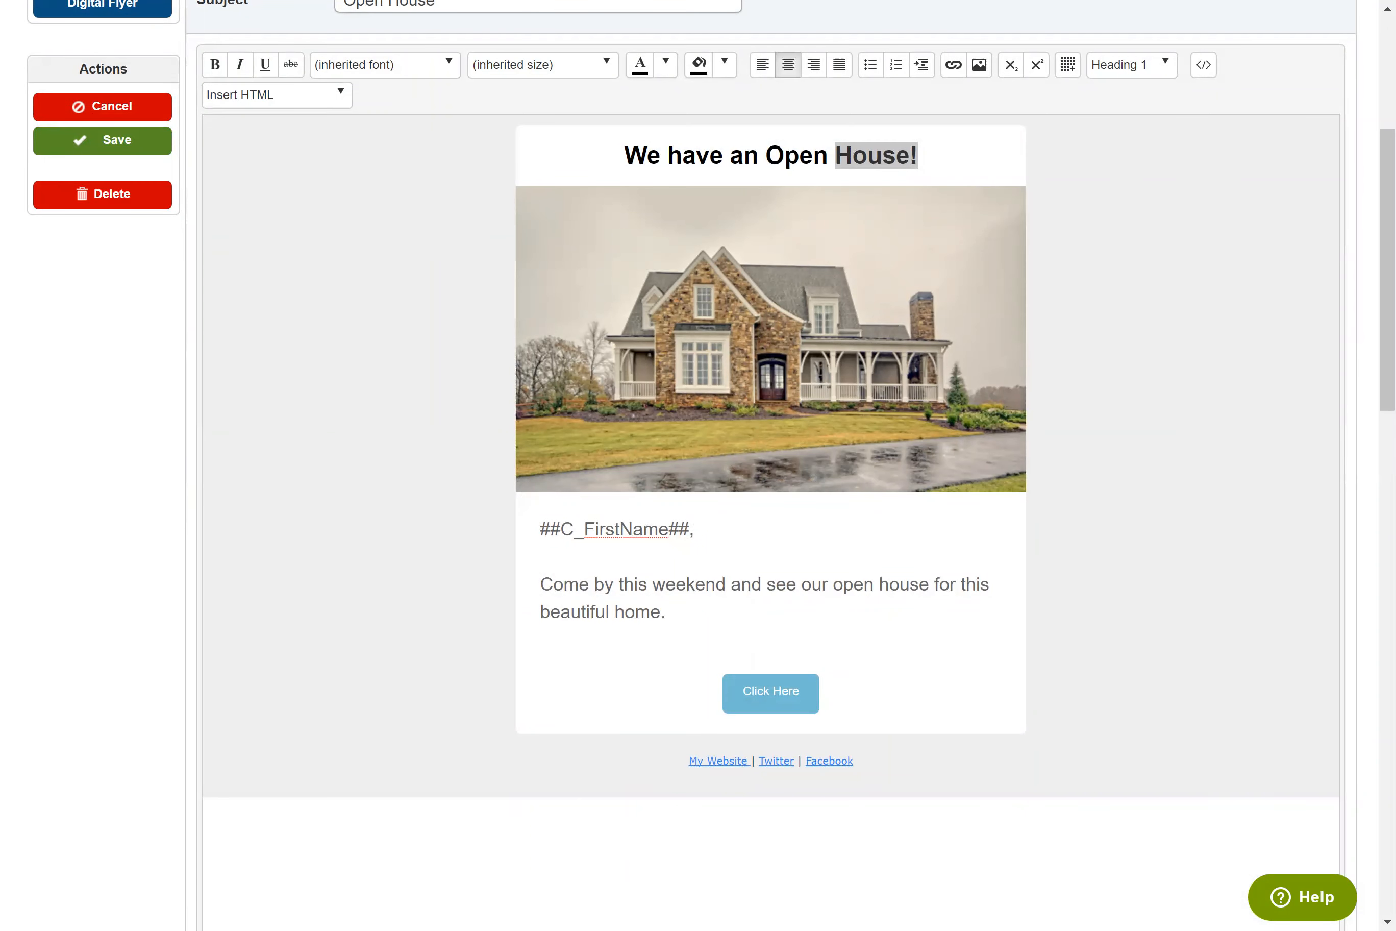
# Enlarge the font size of the words "Come by this weekend" in the email message
pyautogui.moveTo(724, 584); pyautogui.dragTo(540, 584)
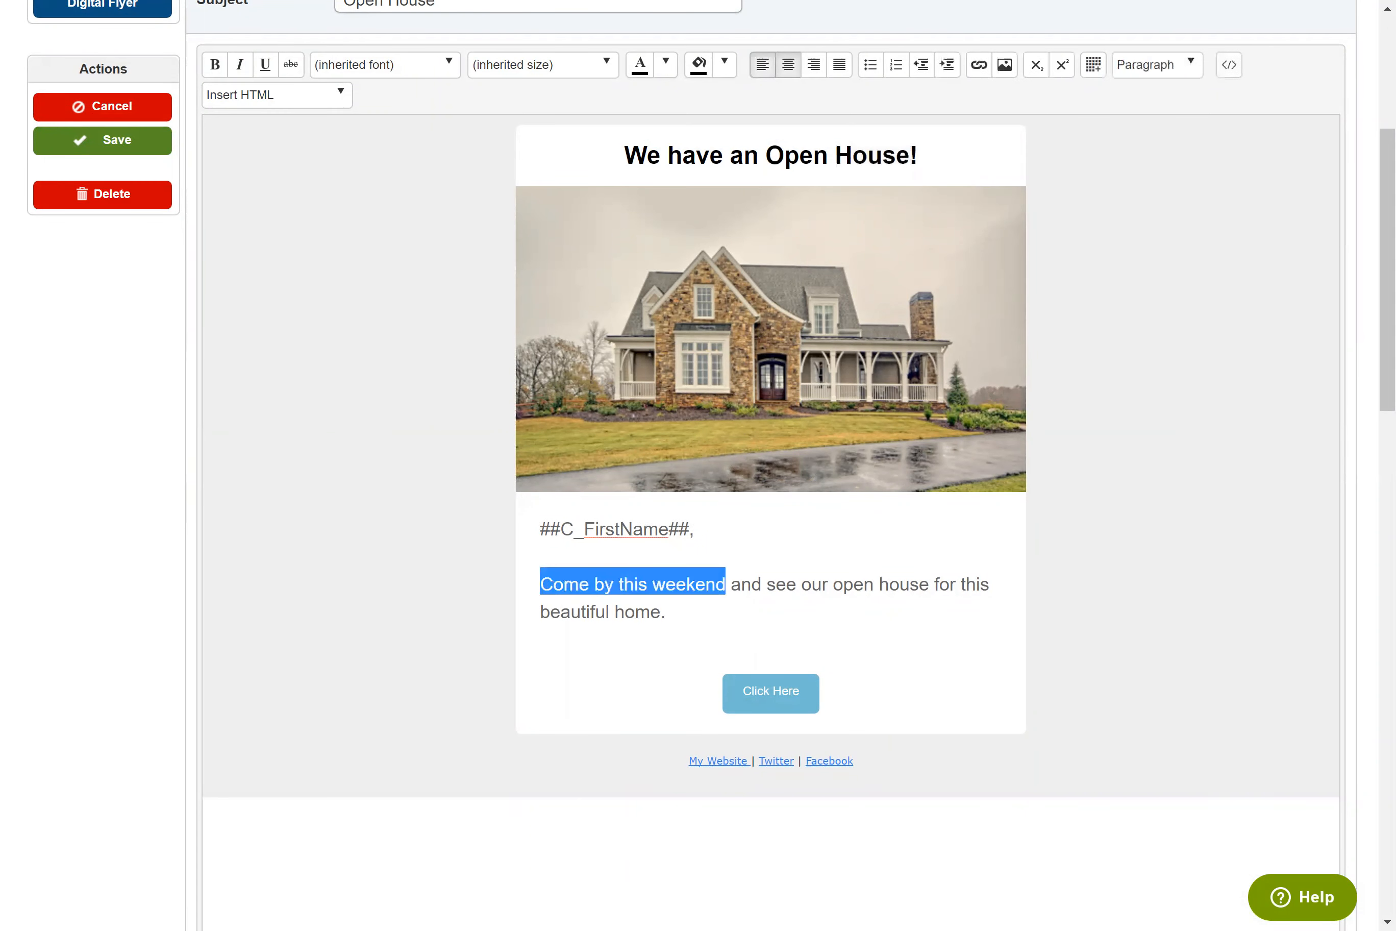
pyautogui.scroll(5, 577, 415)
pyautogui.click(589, 374)
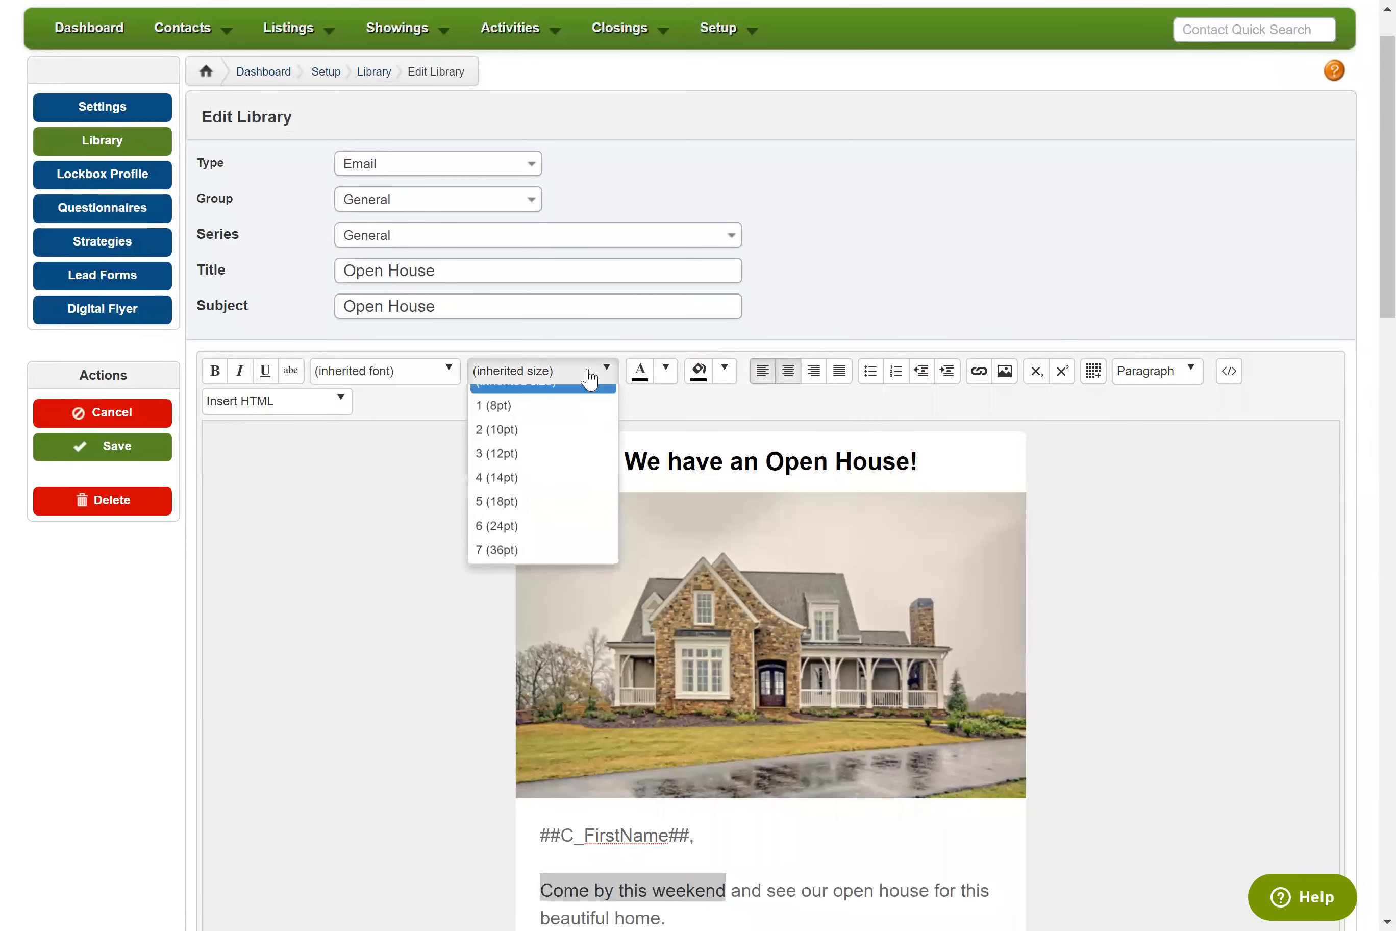
pyautogui.click(509, 544)
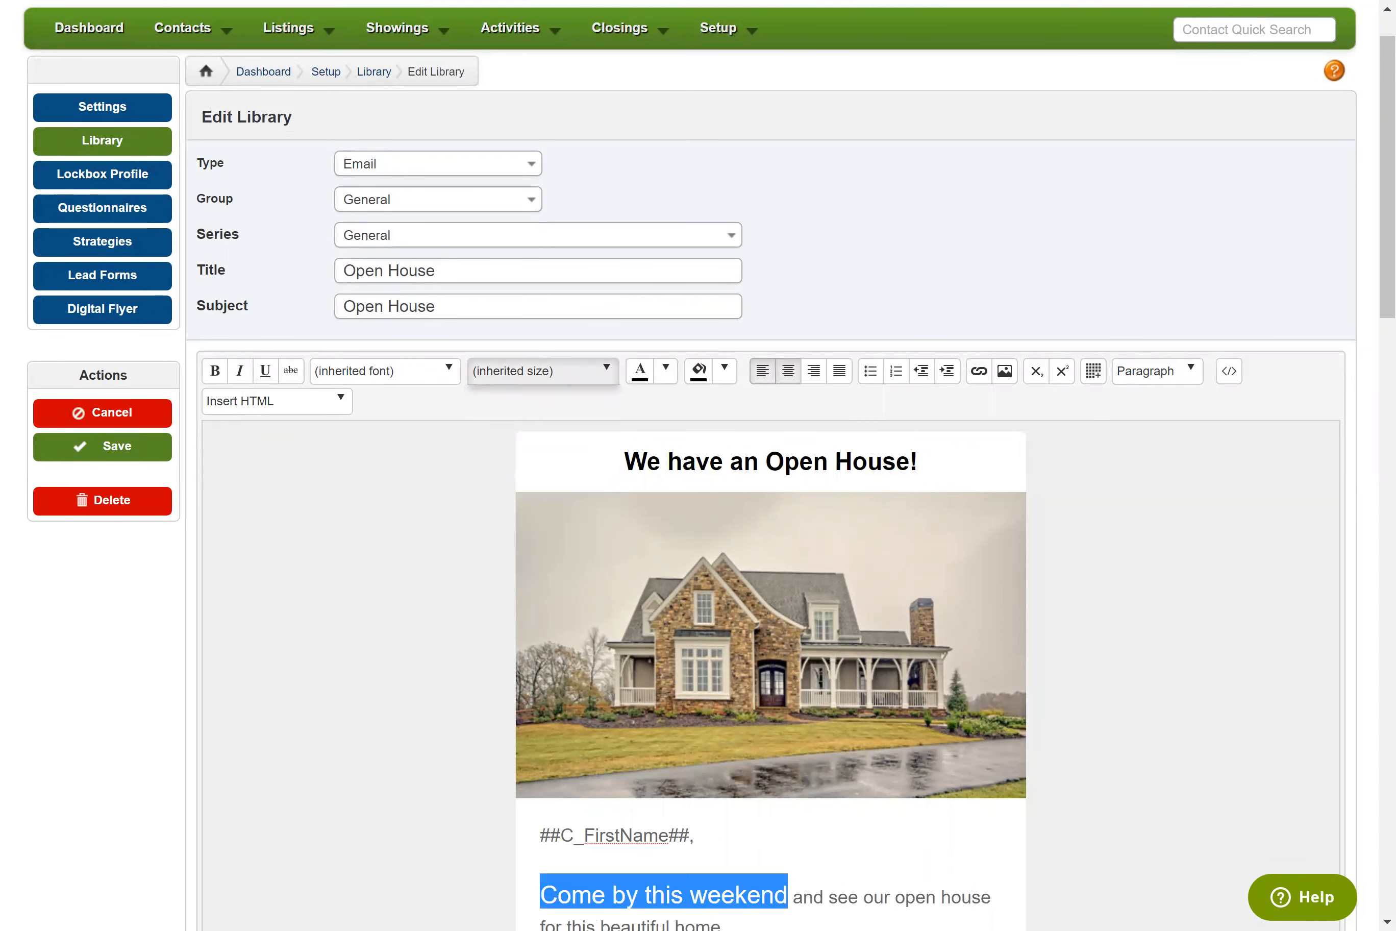
pyautogui.scroll(-5, 770, 600)
pyautogui.click(631, 619)
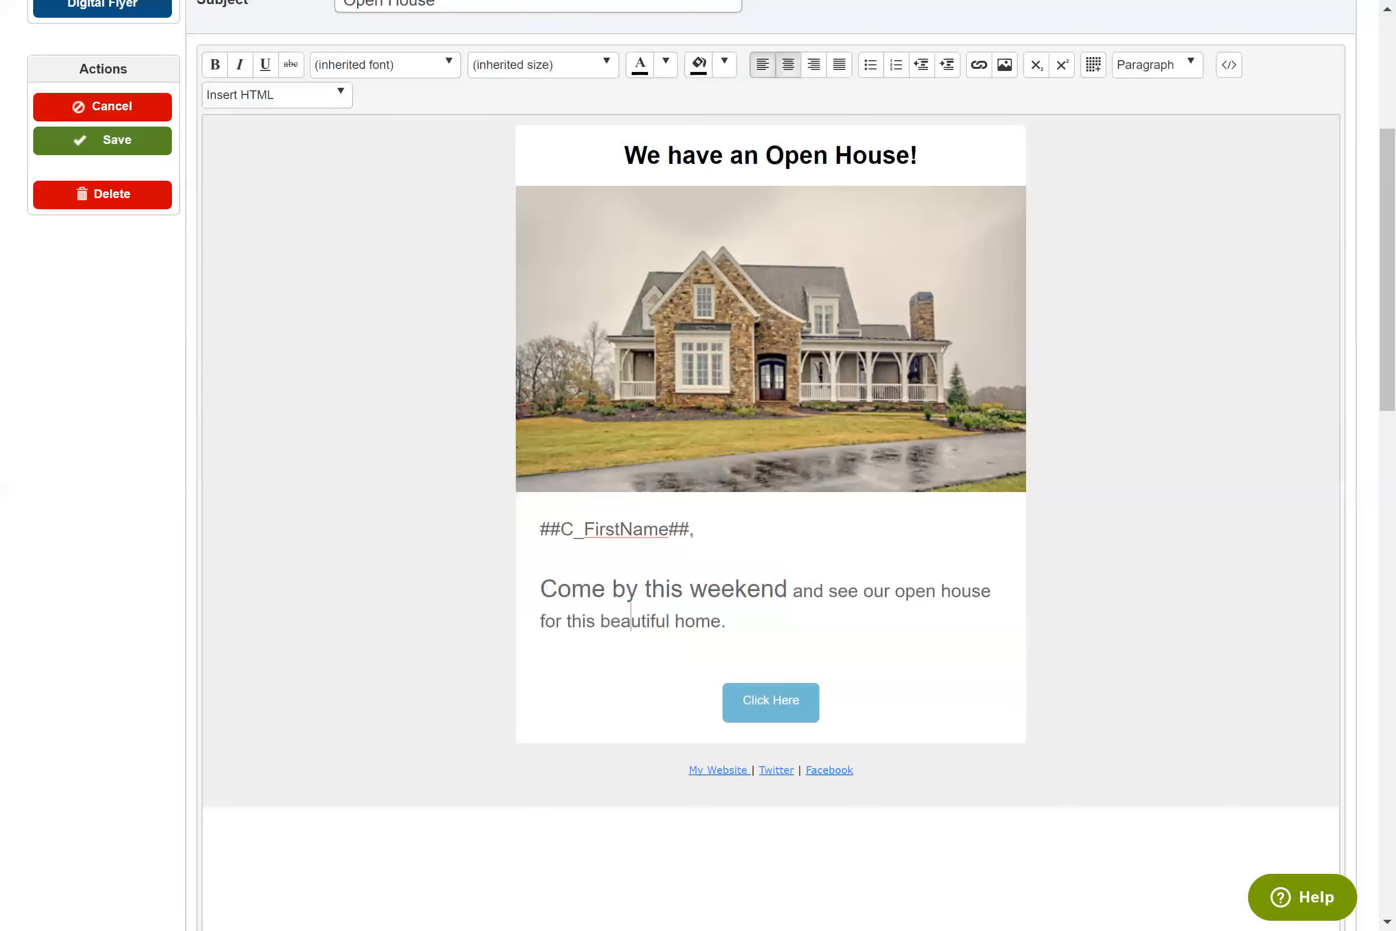
# Examine the font options for the whole message sentence below the greeting without applying any
pyautogui.scroll(5, 771, 420)
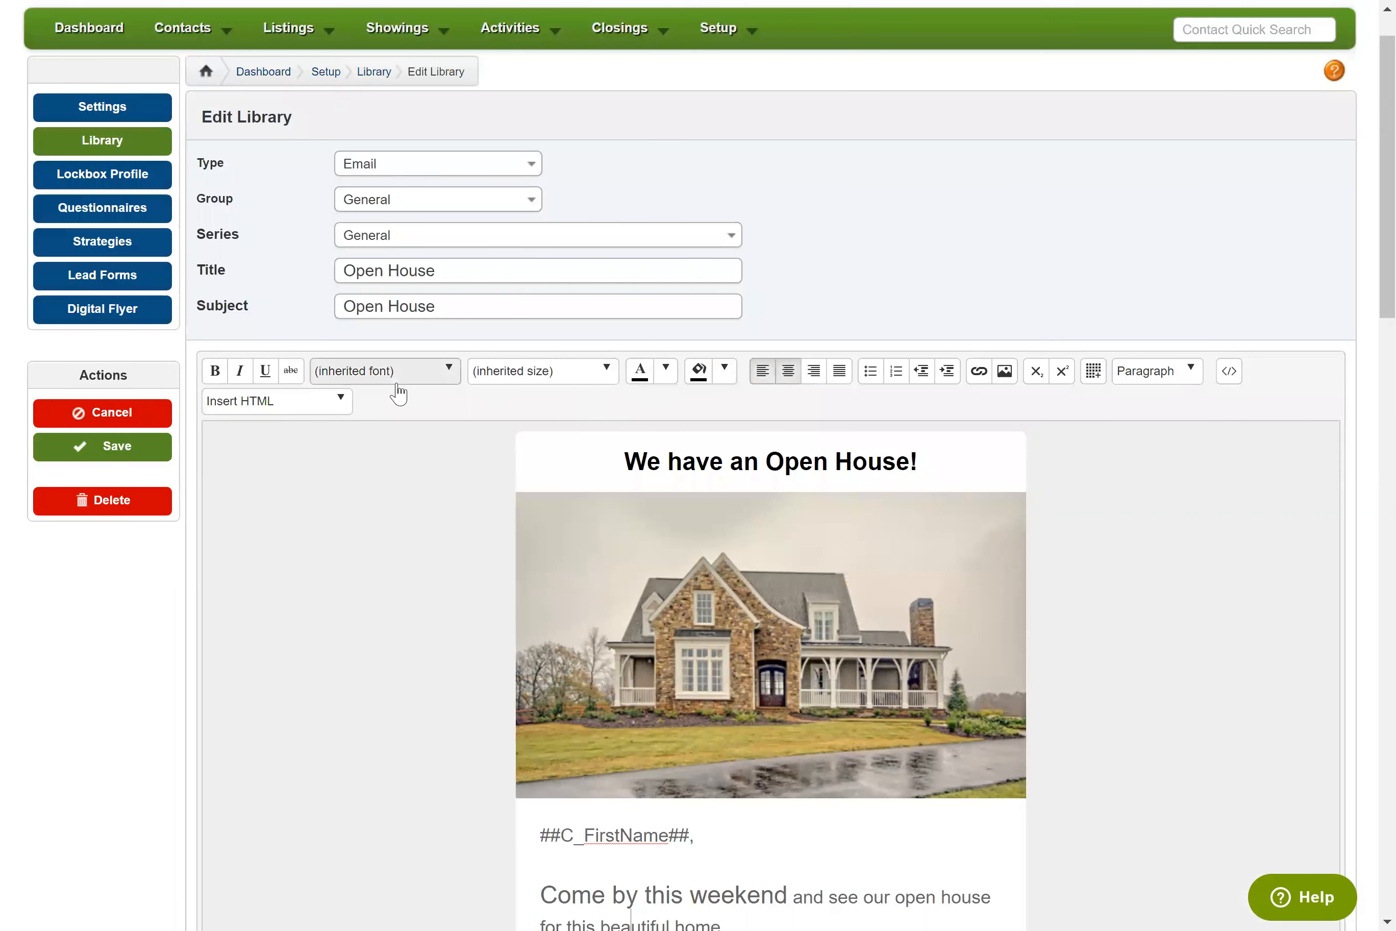
pyautogui.scroll(-3, 721, 601)
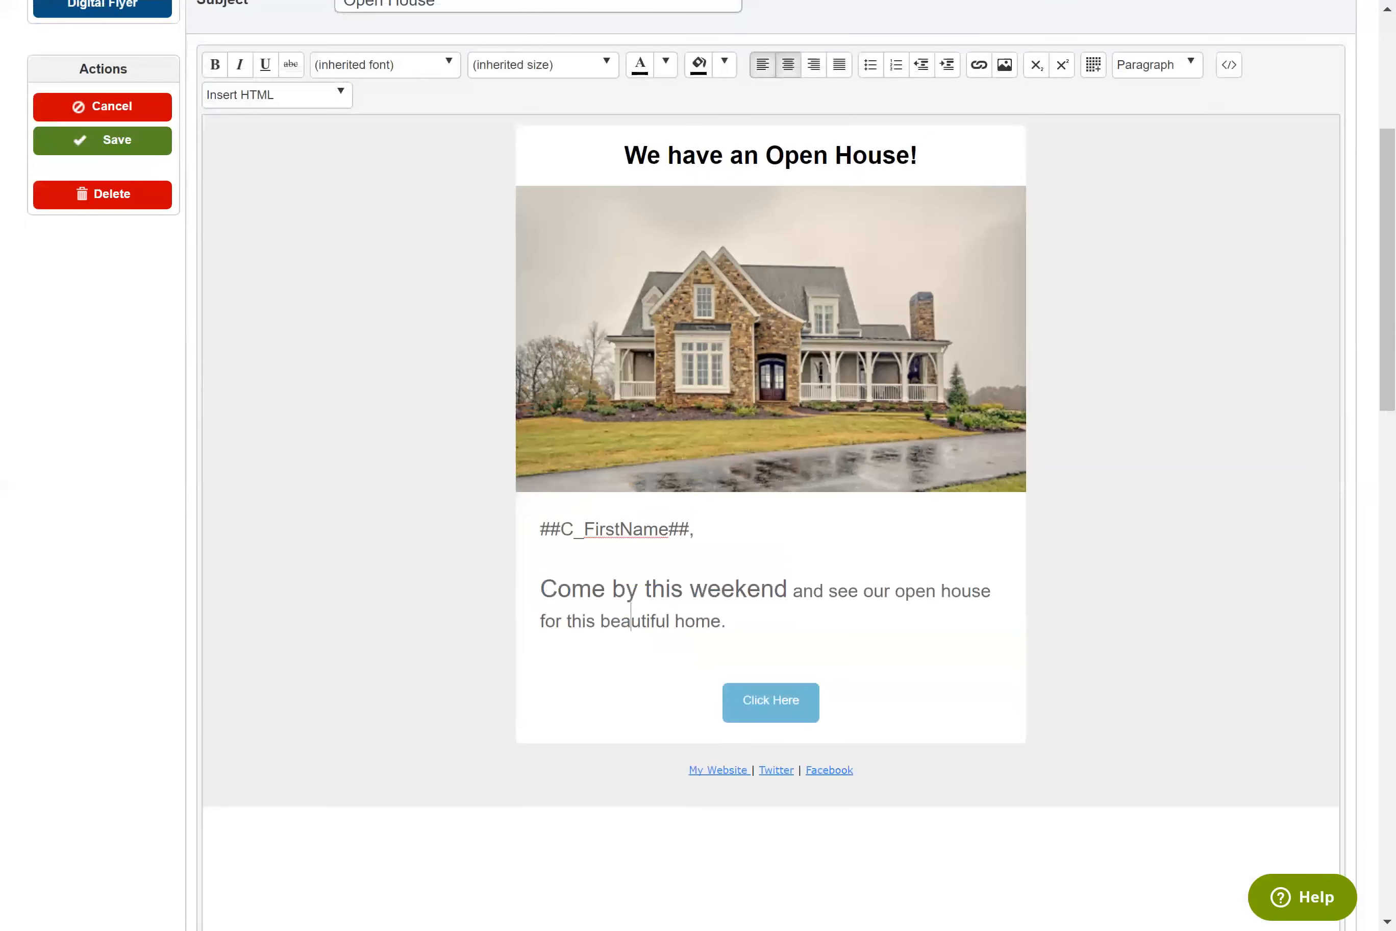
pyautogui.click(726, 619)
pyautogui.moveTo(726, 619); pyautogui.dragTo(540, 585)
pyautogui.scroll(3, 446, 302)
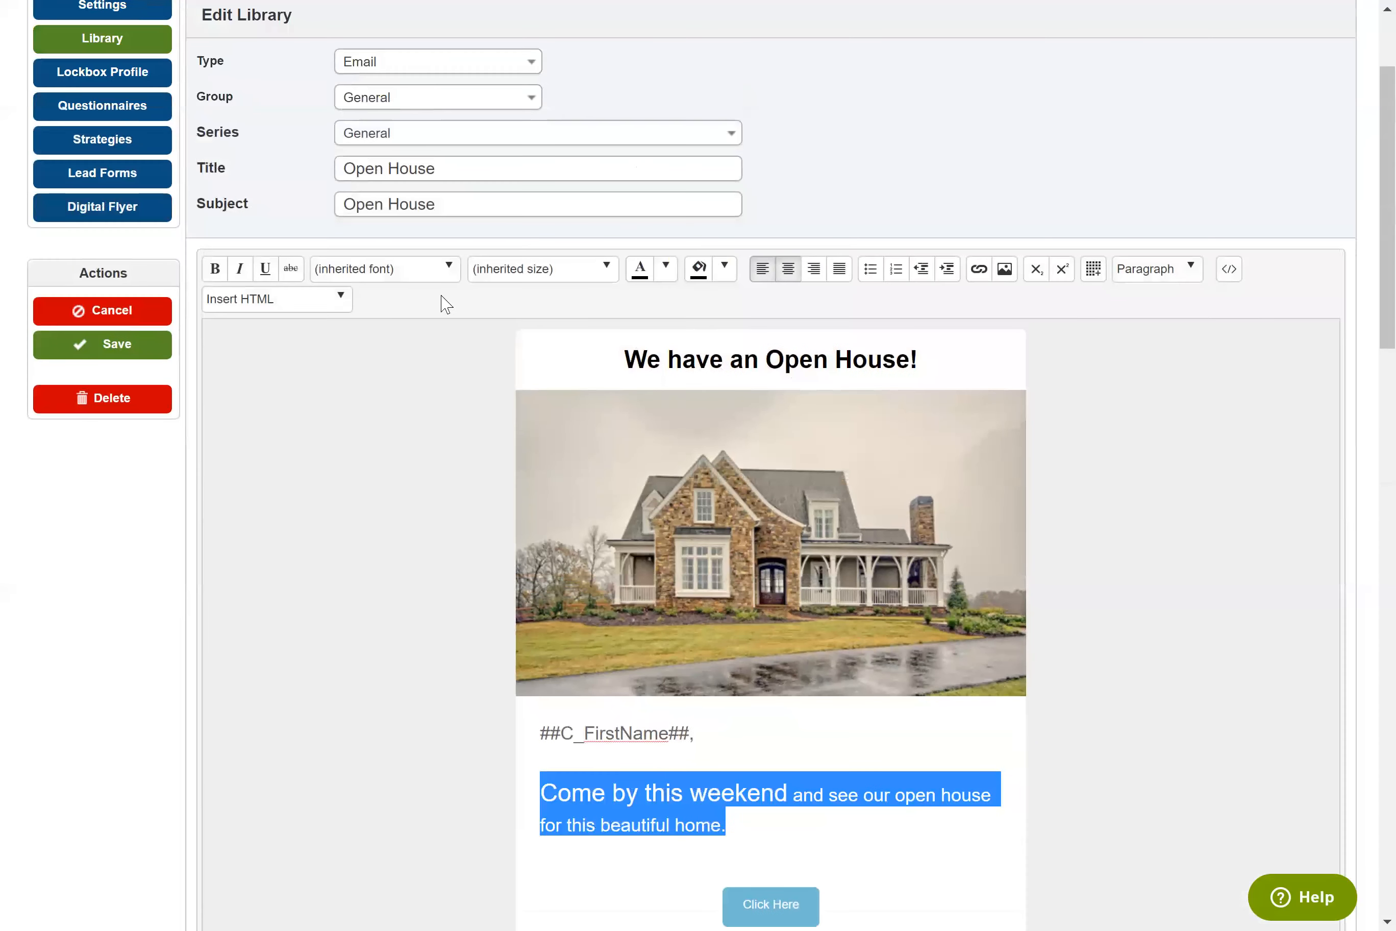
pyautogui.click(420, 282)
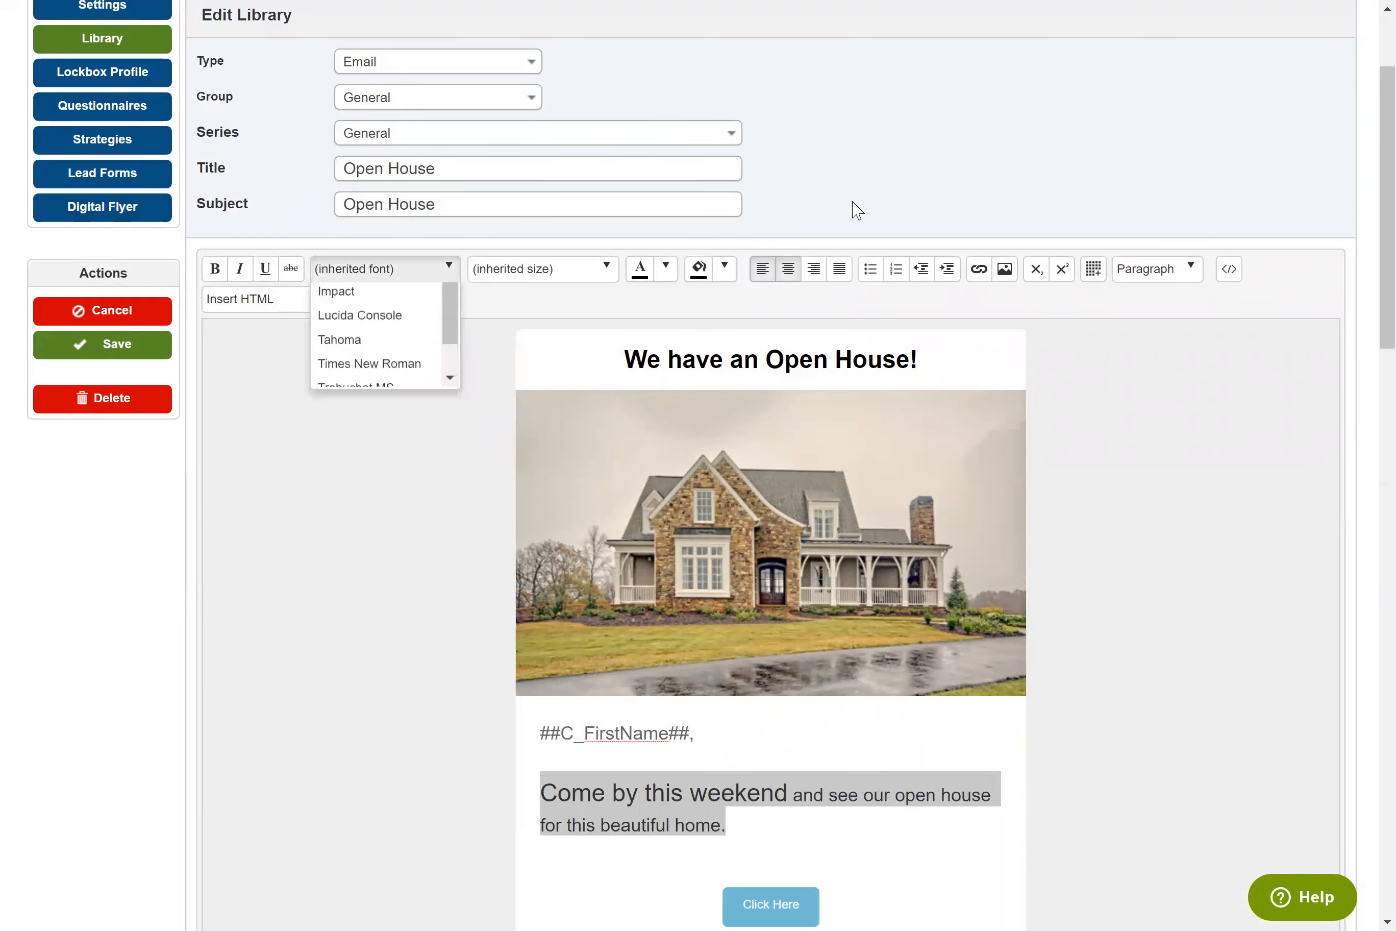
pyautogui.click(418, 271)
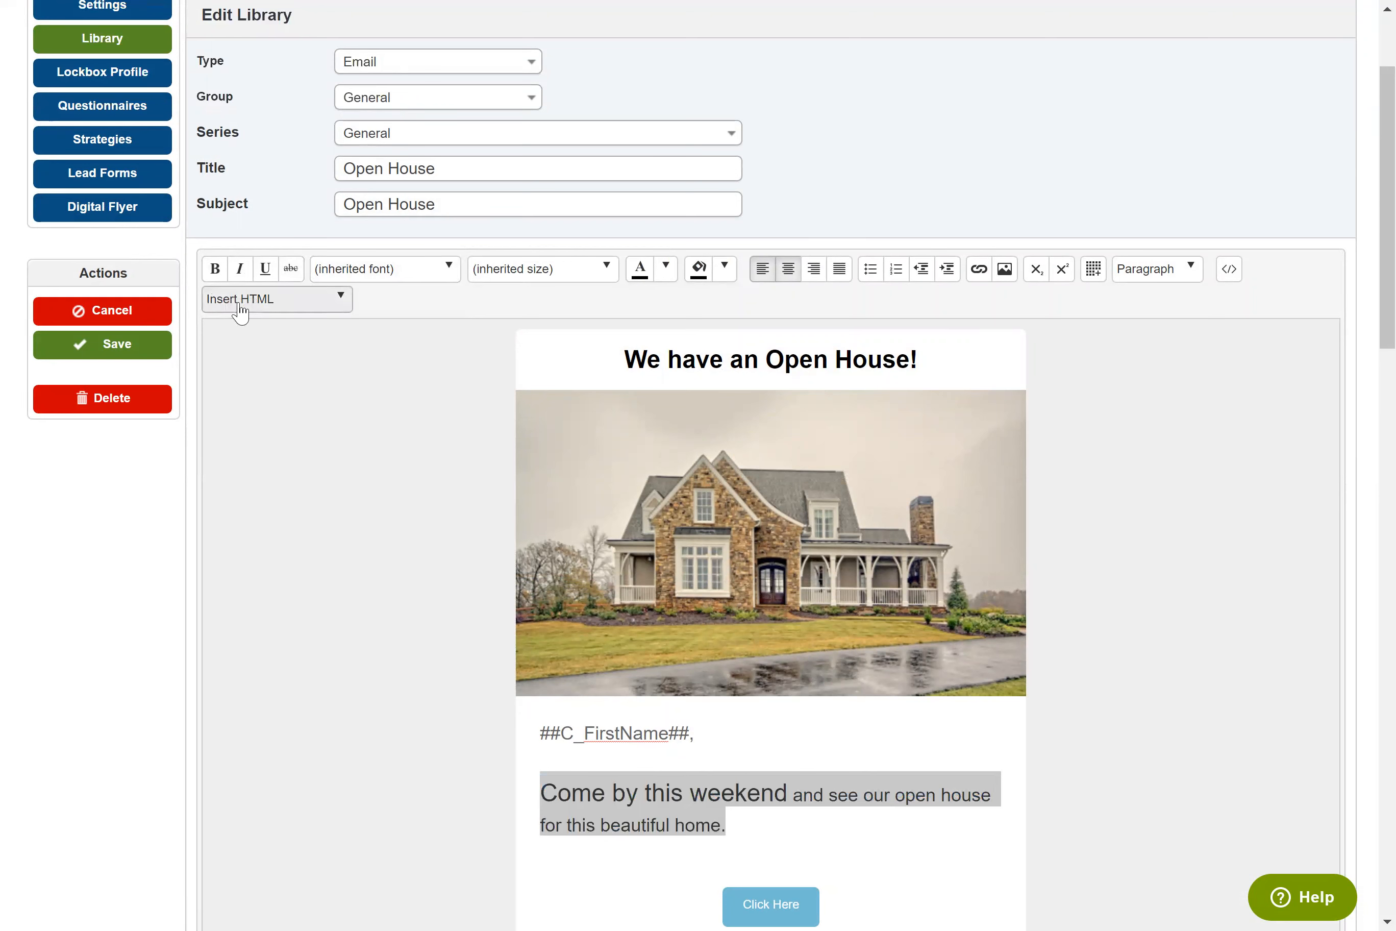
# Save the customized Open House email to the library
pyautogui.scroll(2, 995, 261)
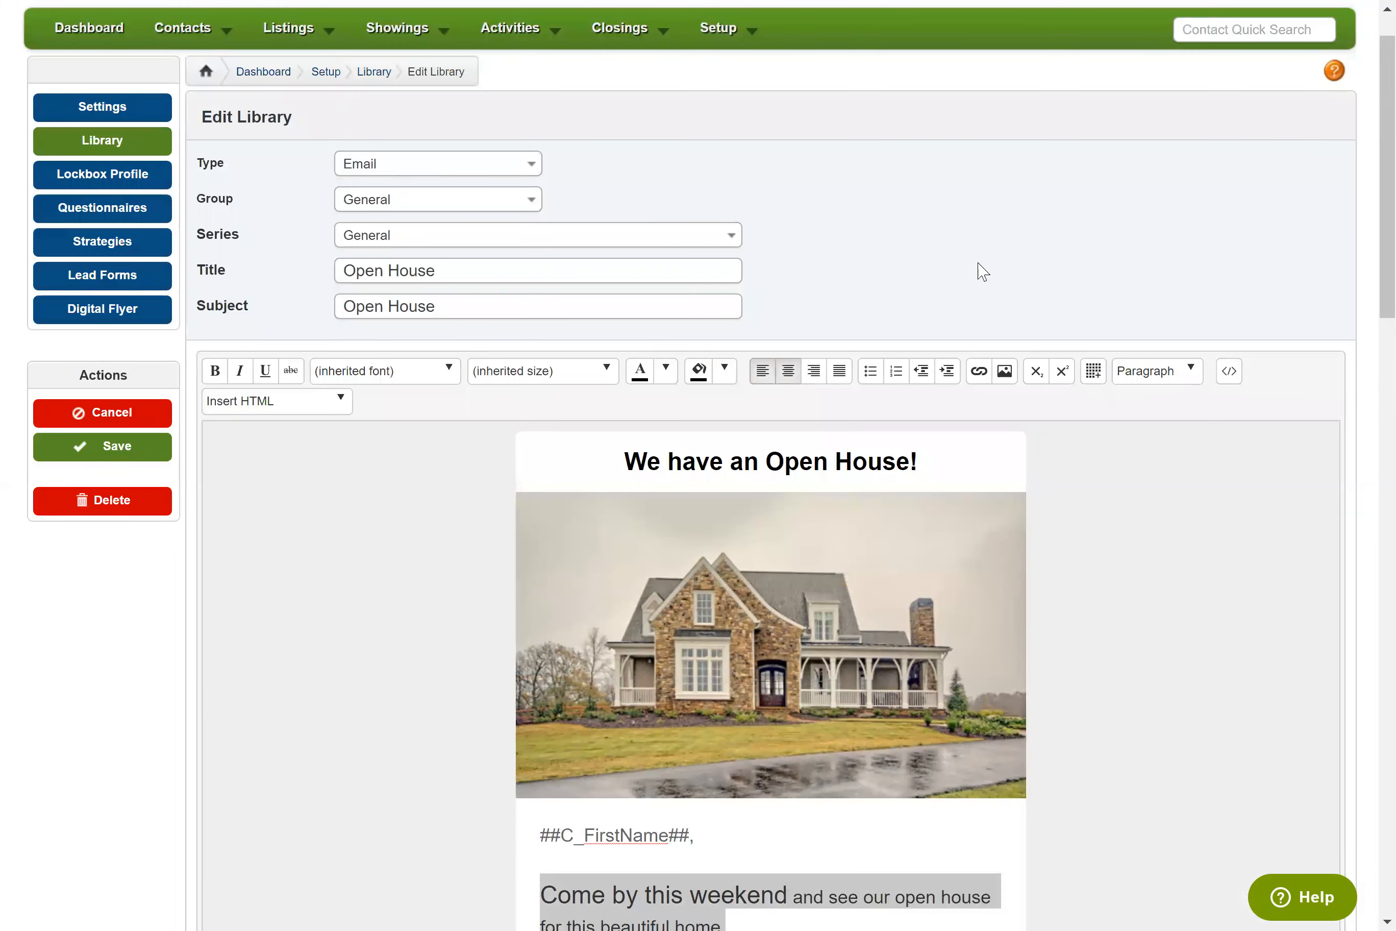
pyautogui.scroll(1, 983, 272)
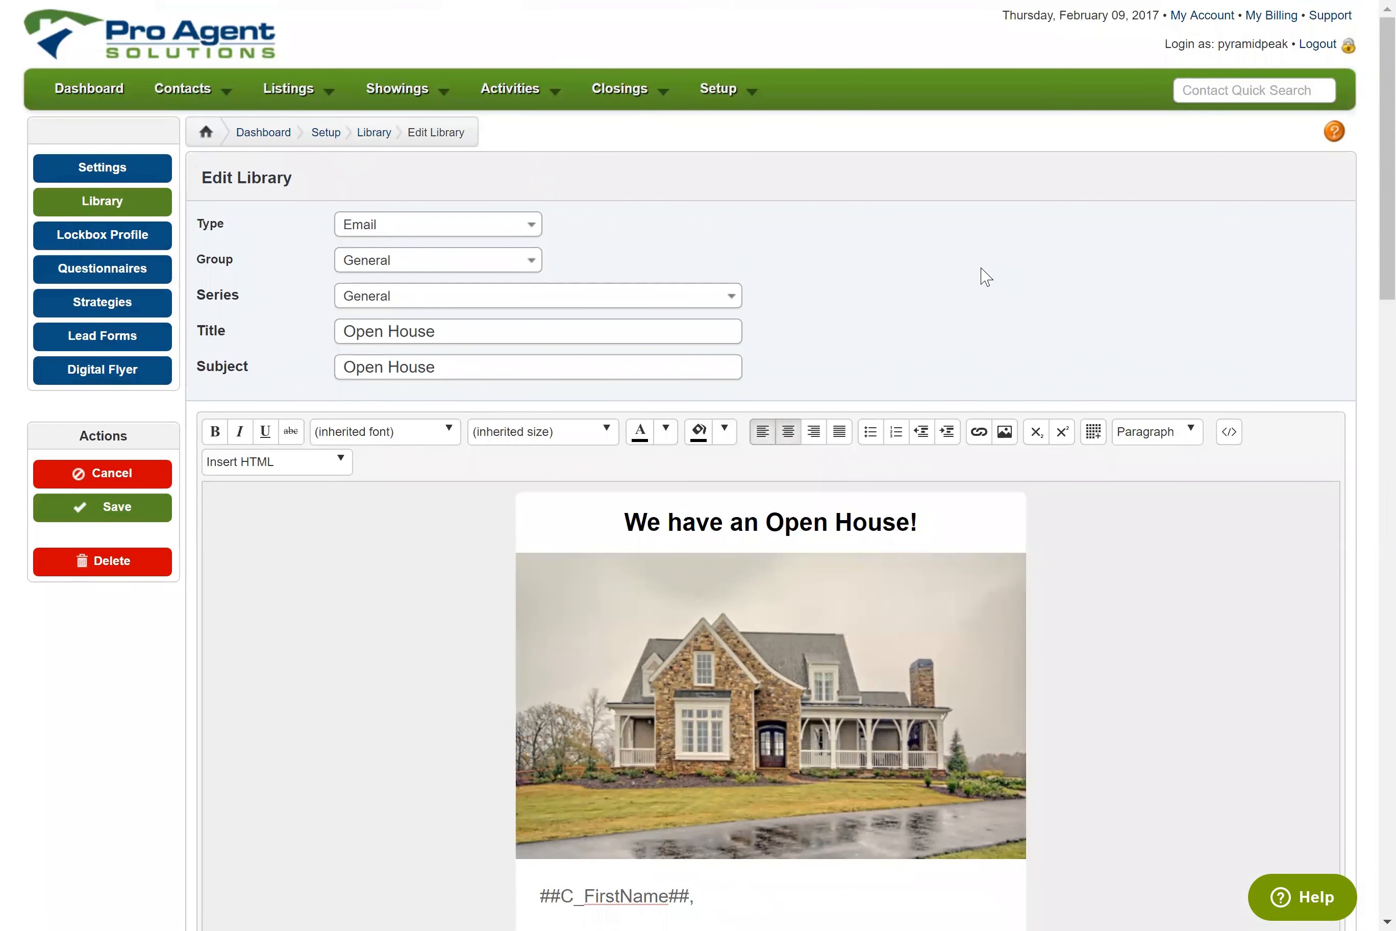
pyautogui.click(87, 508)
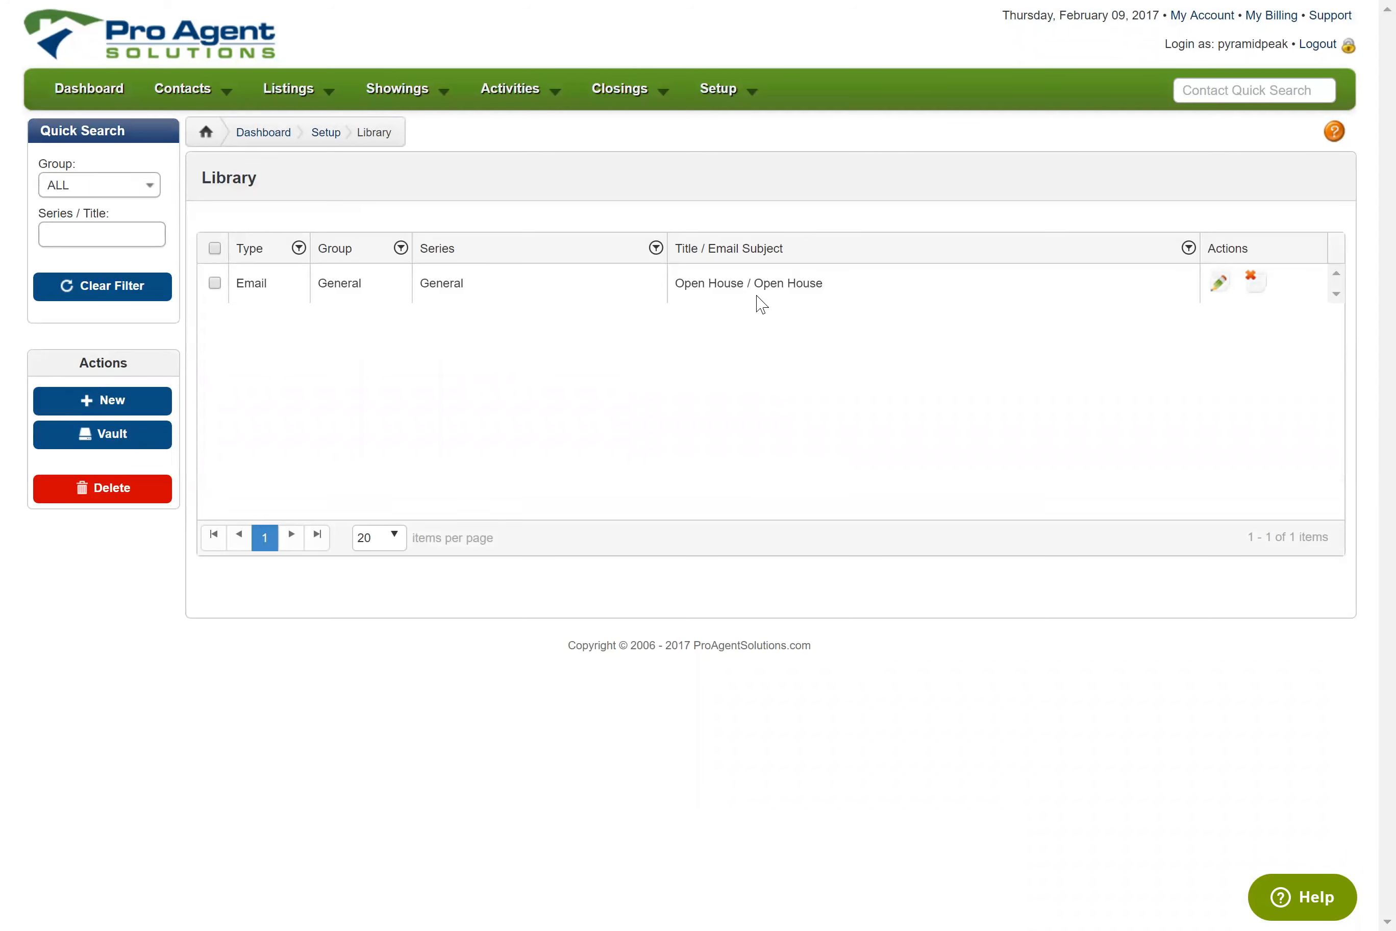
# Display the available Setup pages and locate Strategies
pyautogui.moveTo(207, 88)
pyautogui.moveTo(724, 109)
pyautogui.click(733, 94)
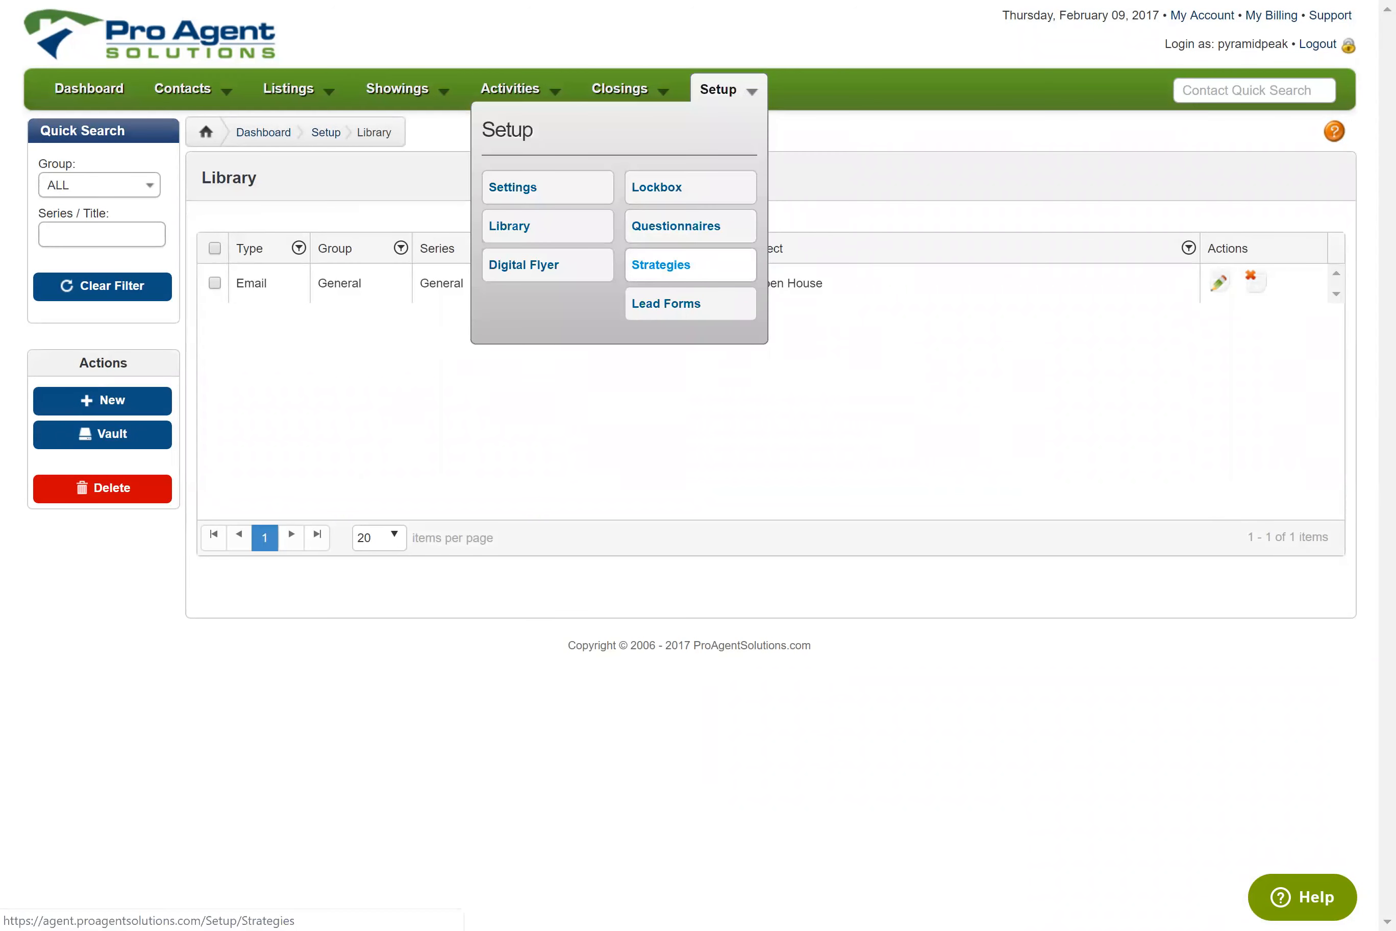